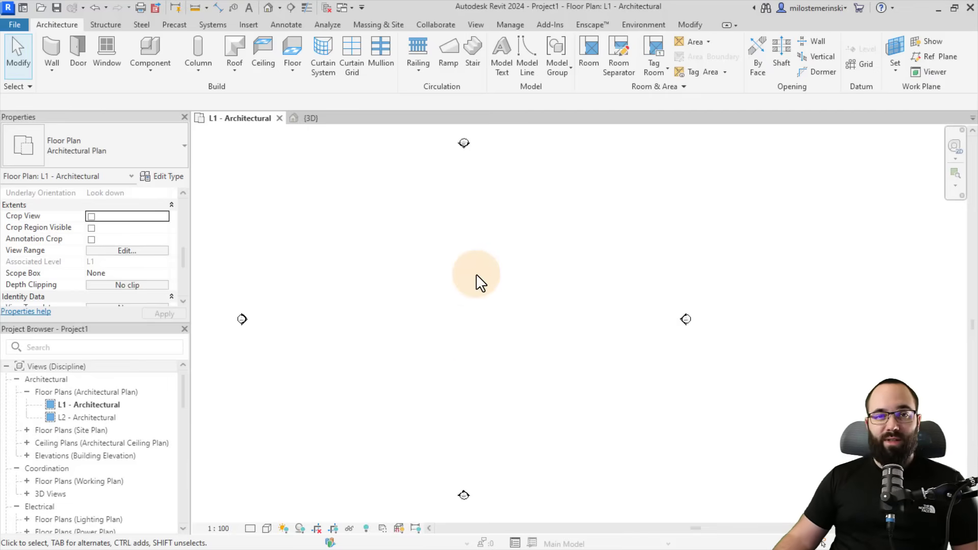
left_click(632, 26)
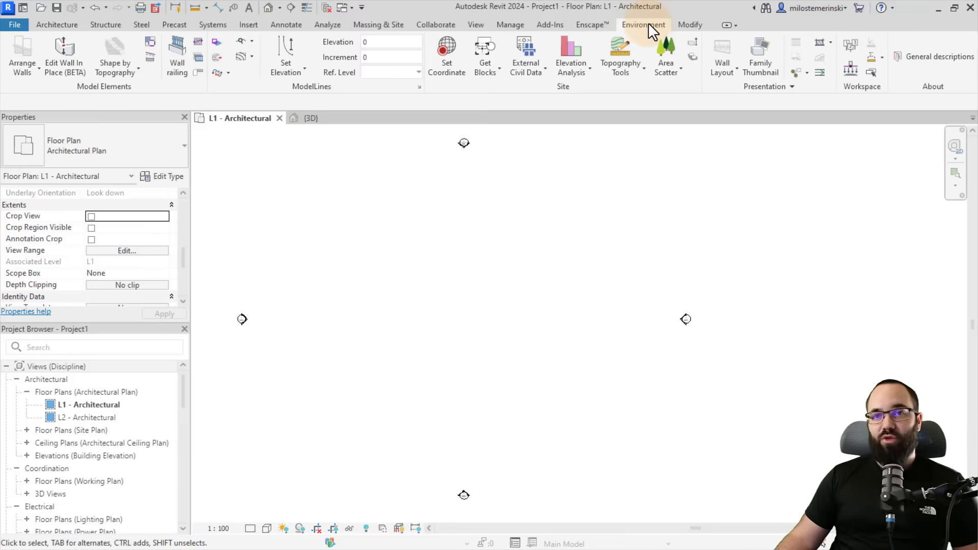
left_click(482, 122)
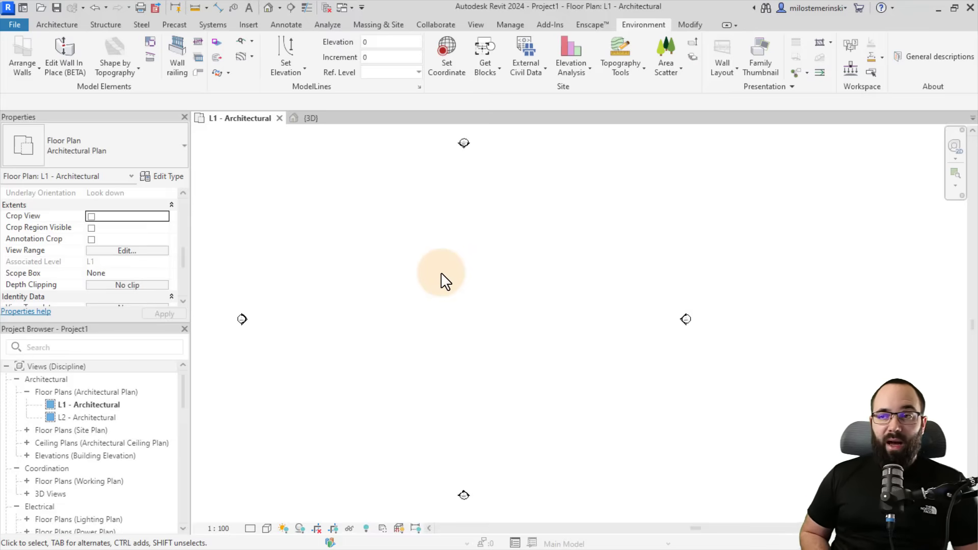
middle_click_drag(476, 294, 477, 296)
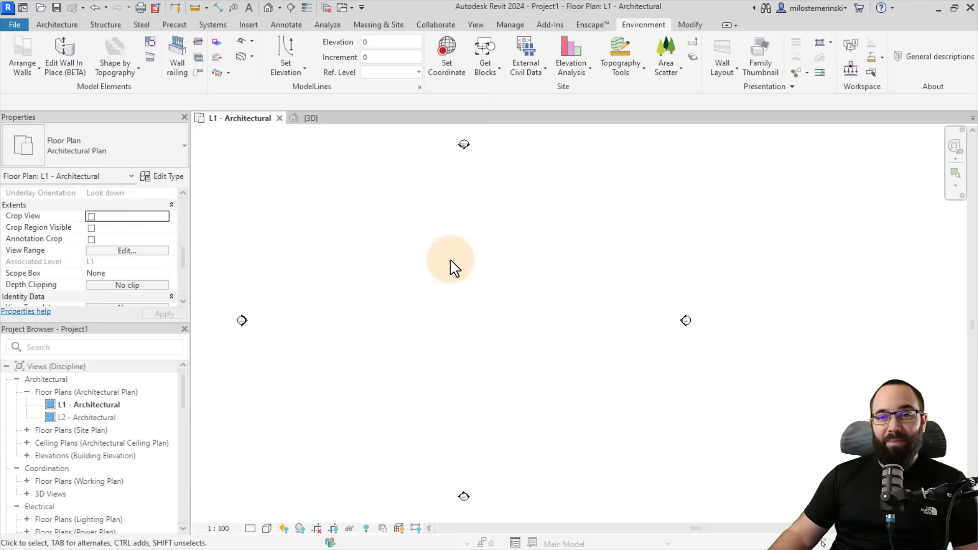
Draw a wavy spline model line across the lower part of the L1 floor plan, between the side elevation markers
left_click(54, 26)
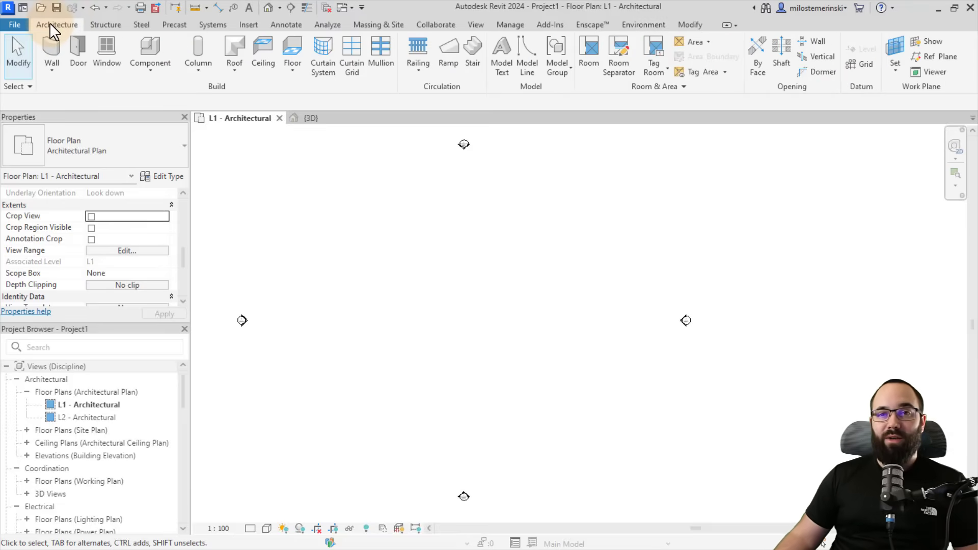
left_click(527, 69)
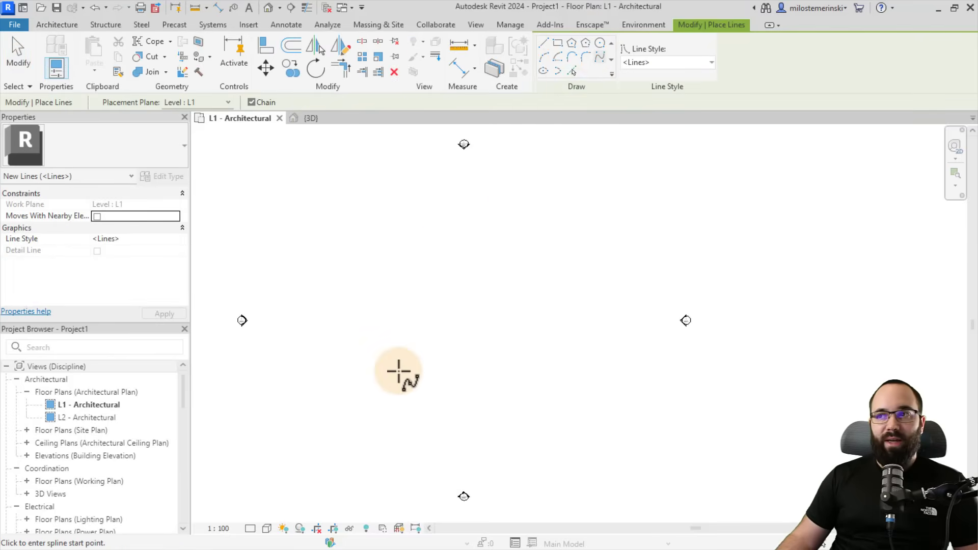
left_click(599, 57)
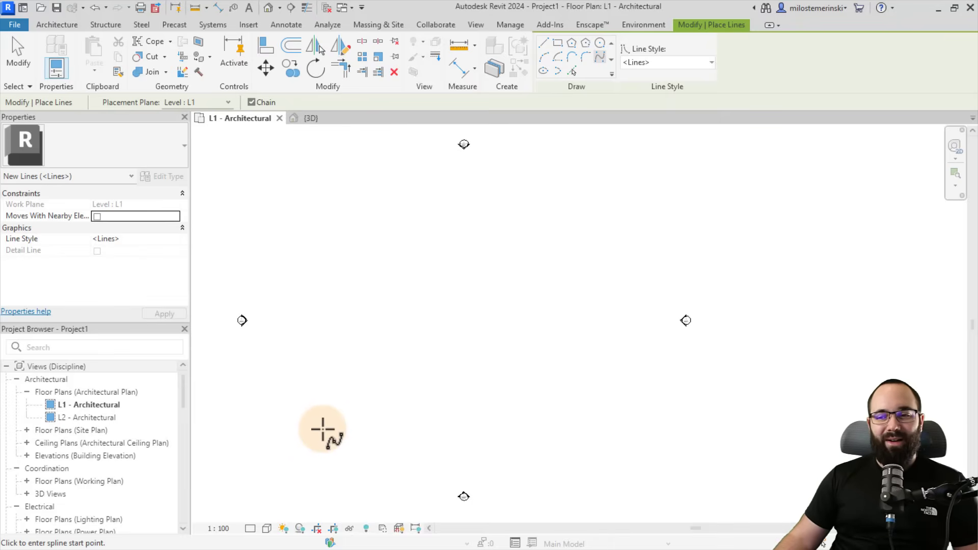
left_click(307, 418)
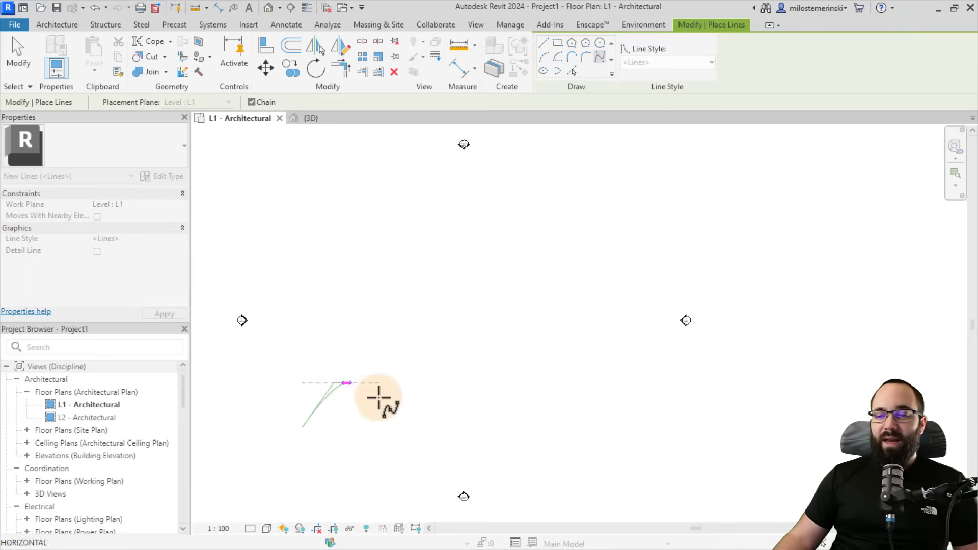
left_click(464, 342)
left_click(531, 409)
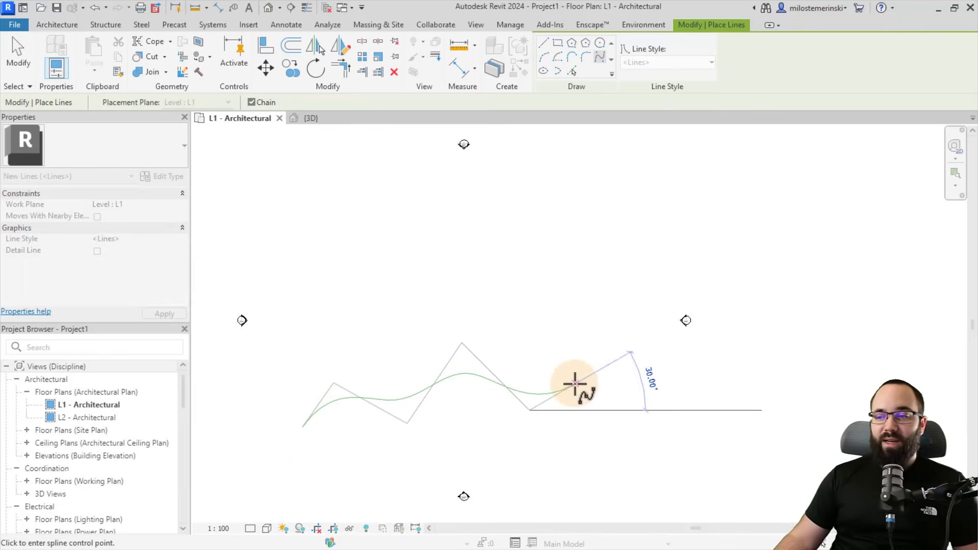
left_click(575, 383)
left_click(625, 401)
left_click(646, 423)
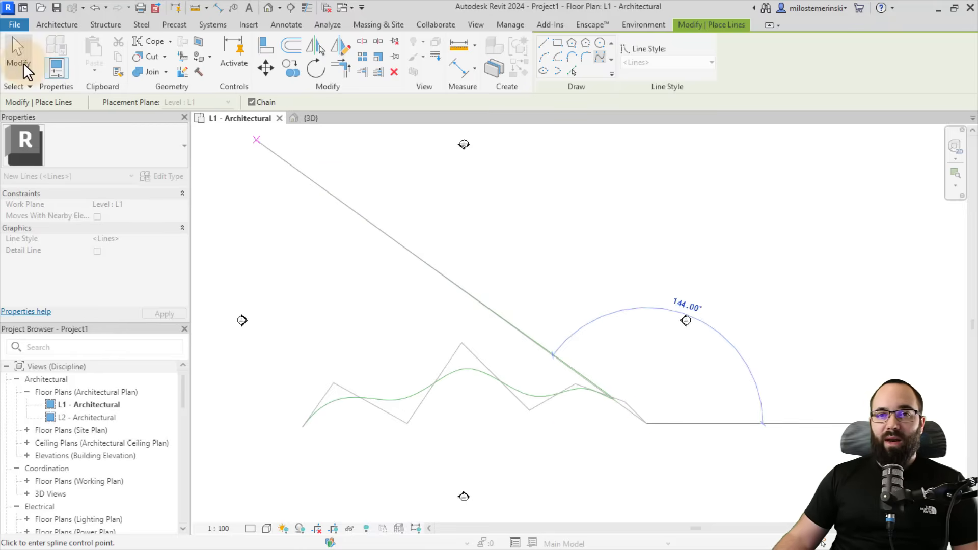
left_click(21, 60)
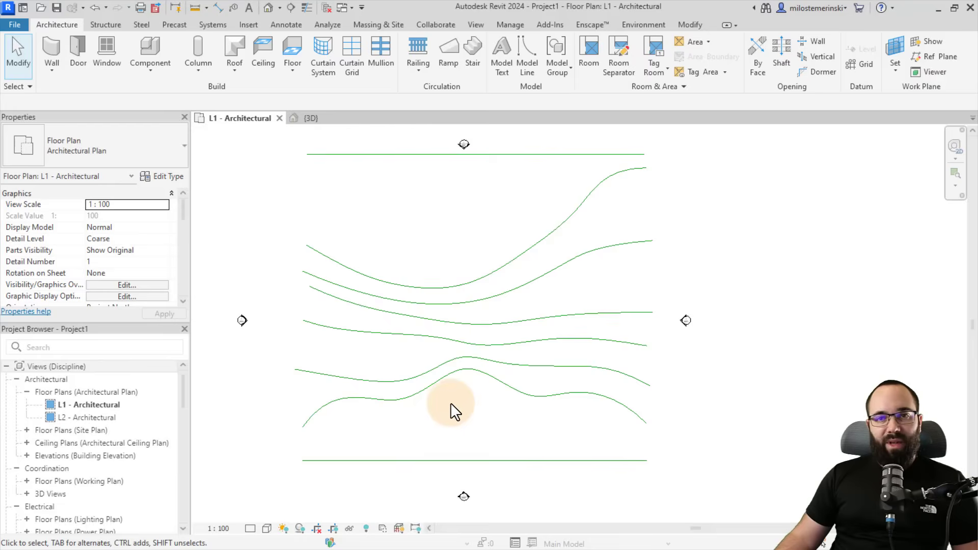
Configure the model line elevation settings with an increment of 1 and Absolute Elevation as the reference level
middle_click_drag(450, 402, 442, 405)
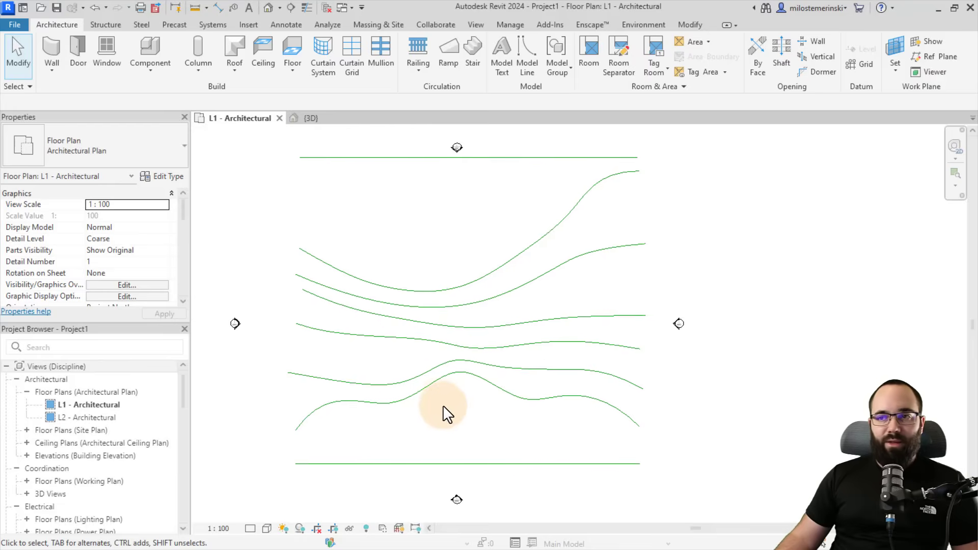
left_click(632, 25)
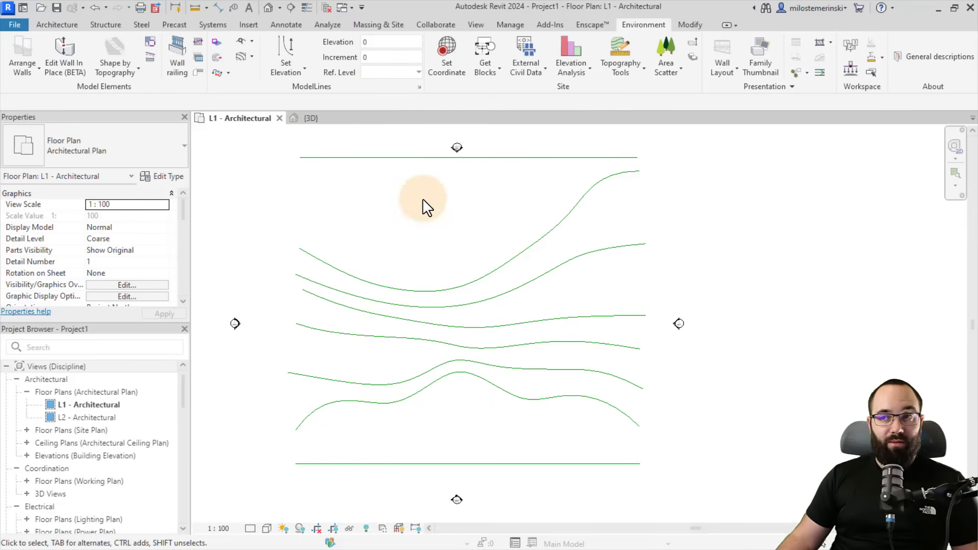
left_click(376, 57)
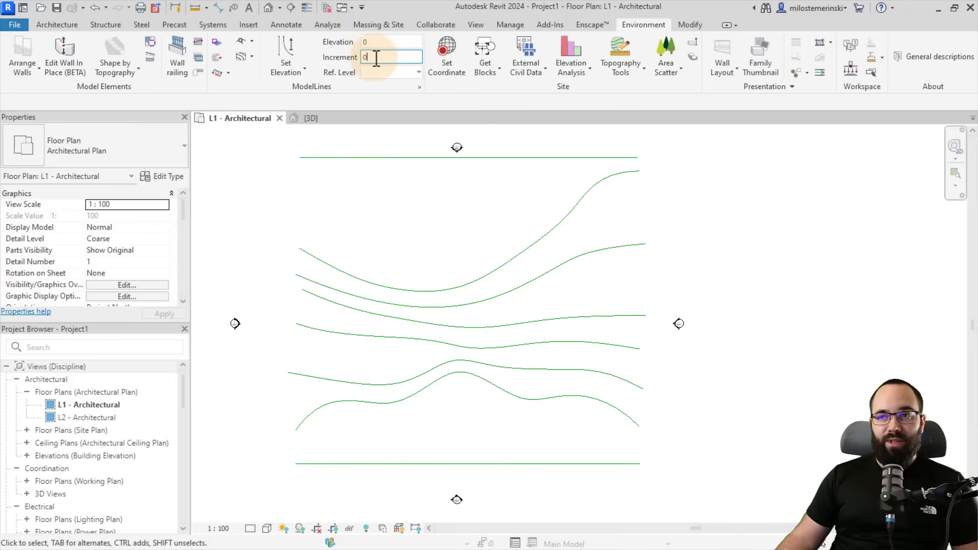
left_click(341, 58)
type("1")
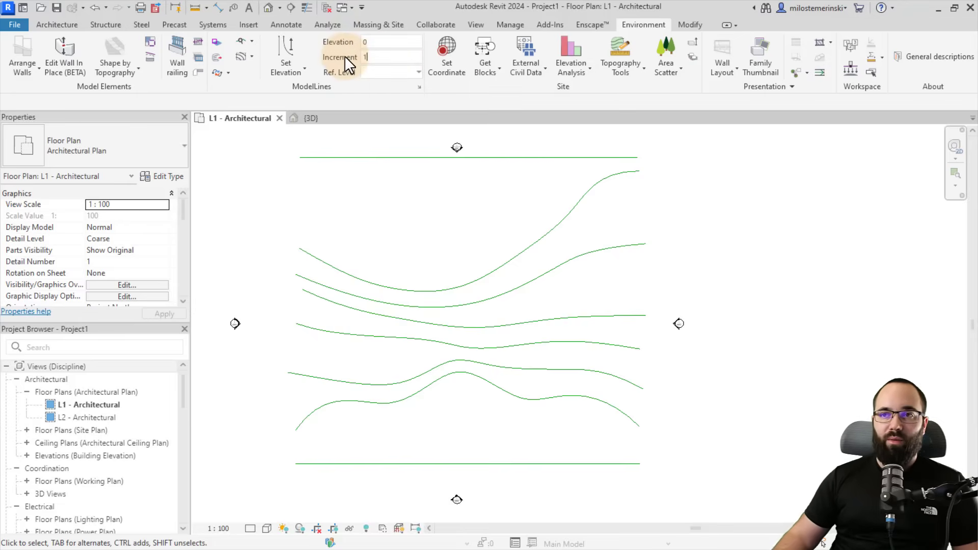
left_click(385, 72)
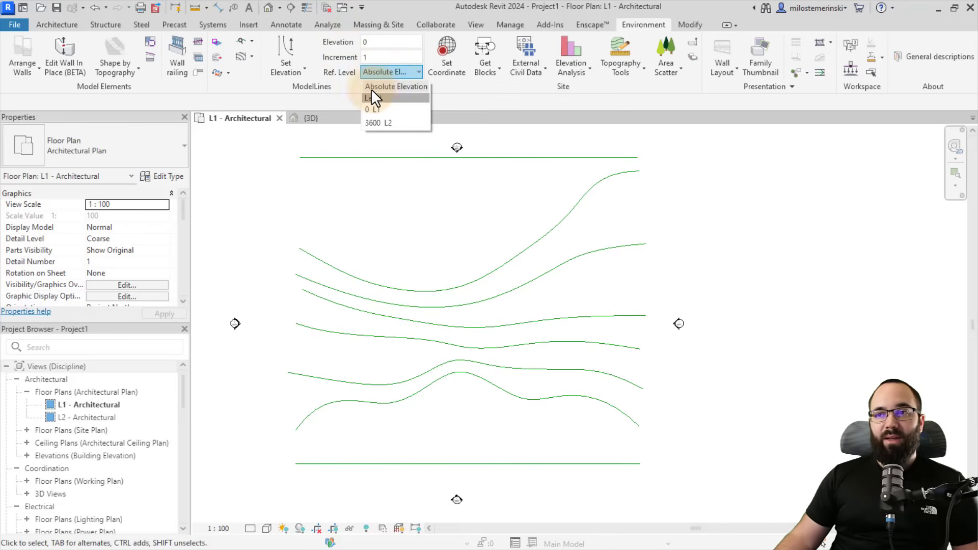
left_click(377, 87)
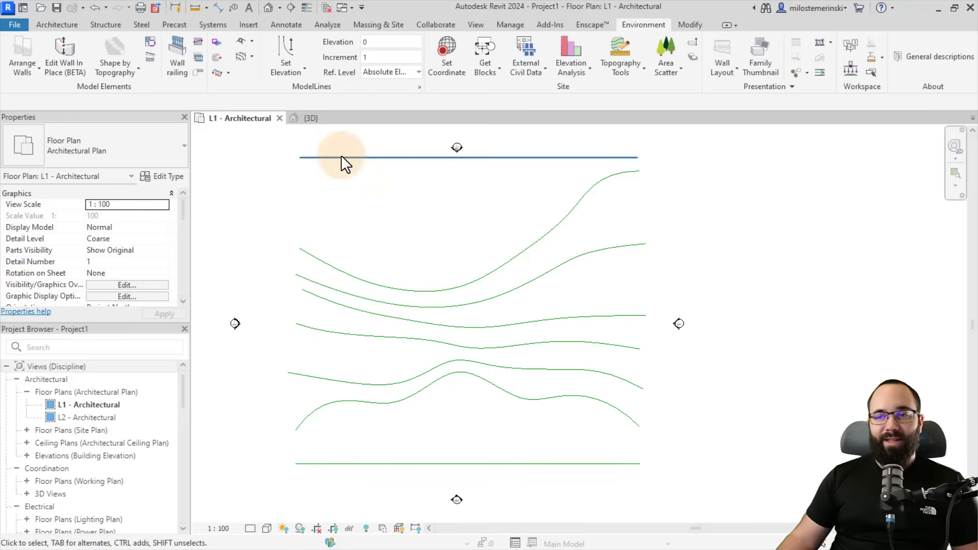
Set the contour lines' elevations by crossing, with a vertical line through all of them from above the uppermost to below the lowest
left_click(286, 74)
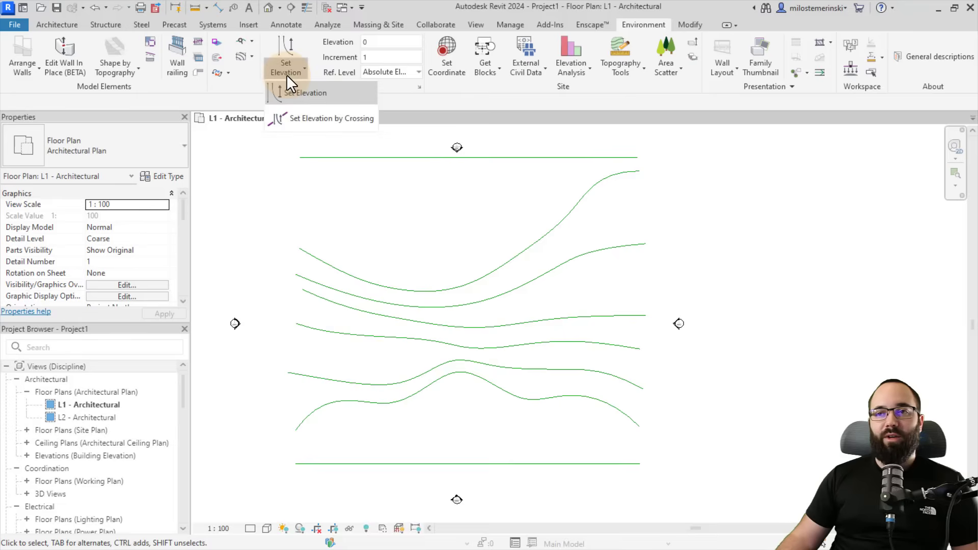
left_click(297, 122)
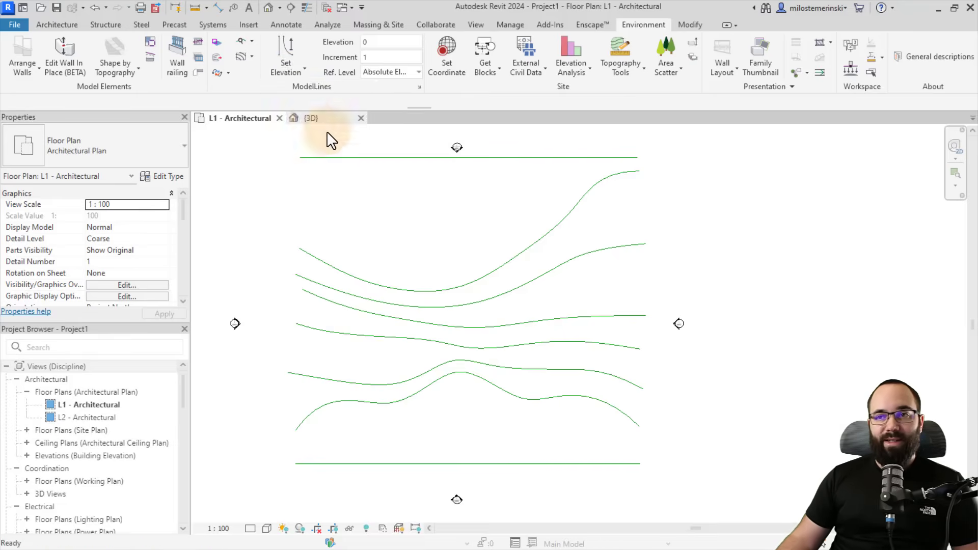
left_click(383, 147)
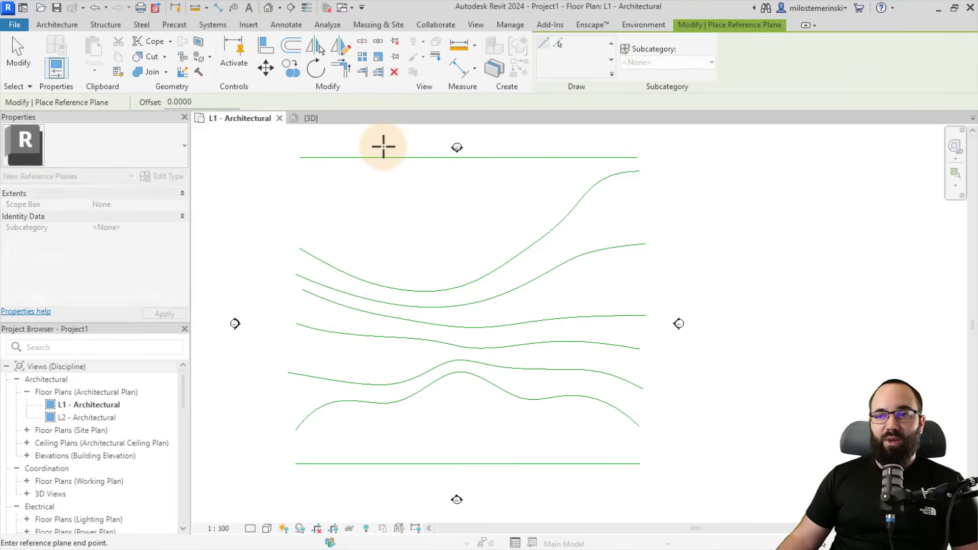
left_click(380, 475)
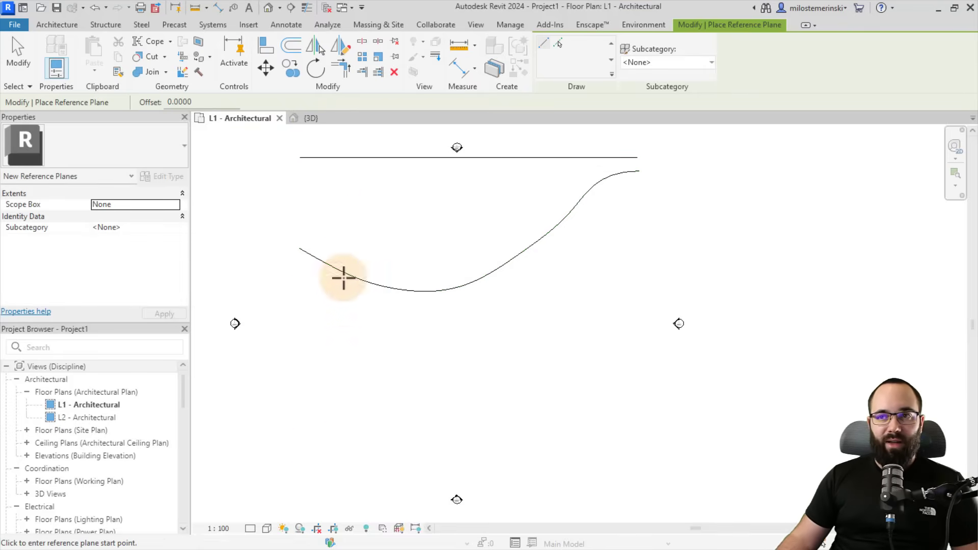
In the 3D view, start the topography editing tools and select all the contour model lines with Add Line
left_click(309, 120)
middle_click_drag(446, 308, 389, 249, "shift")
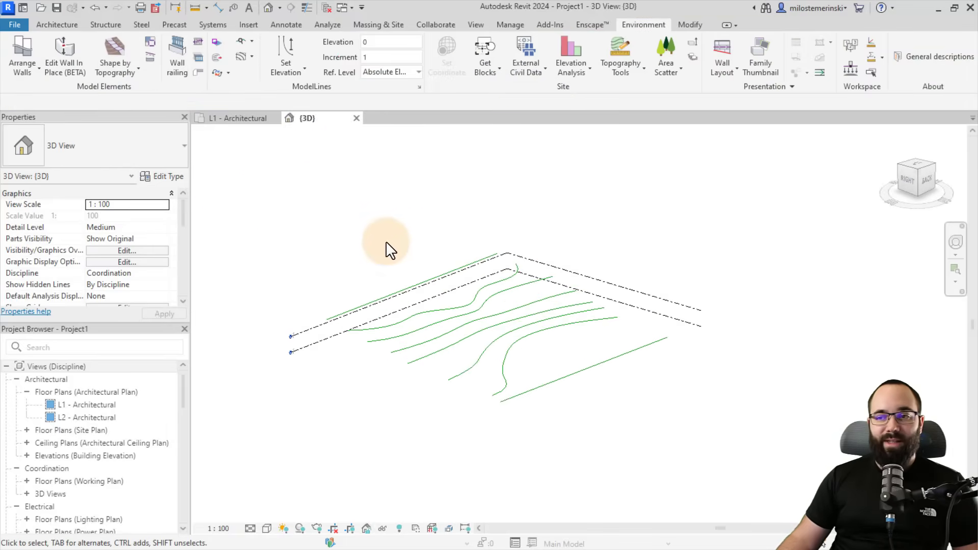
scroll(469, 353, "up", 3)
middle_click_drag(437, 356, 419, 334, "shift")
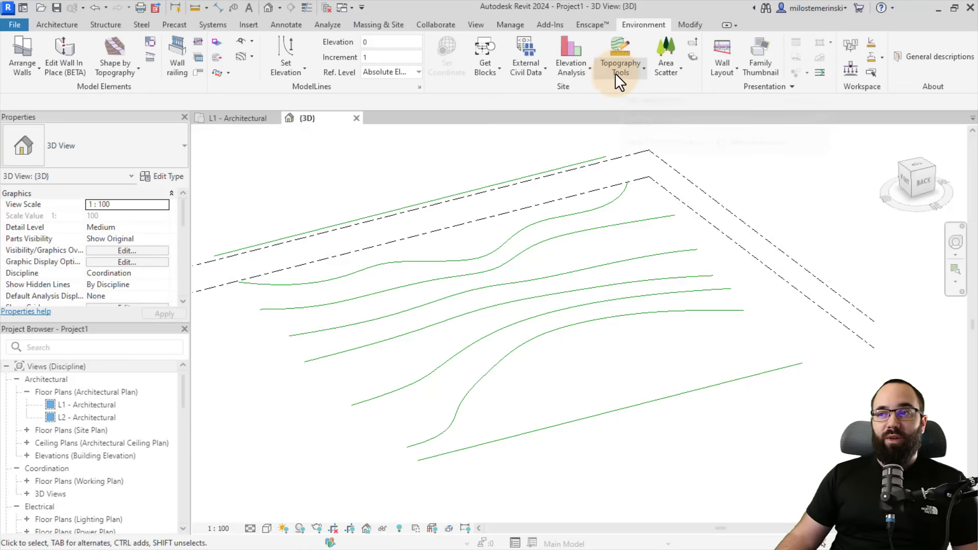
left_click(619, 48)
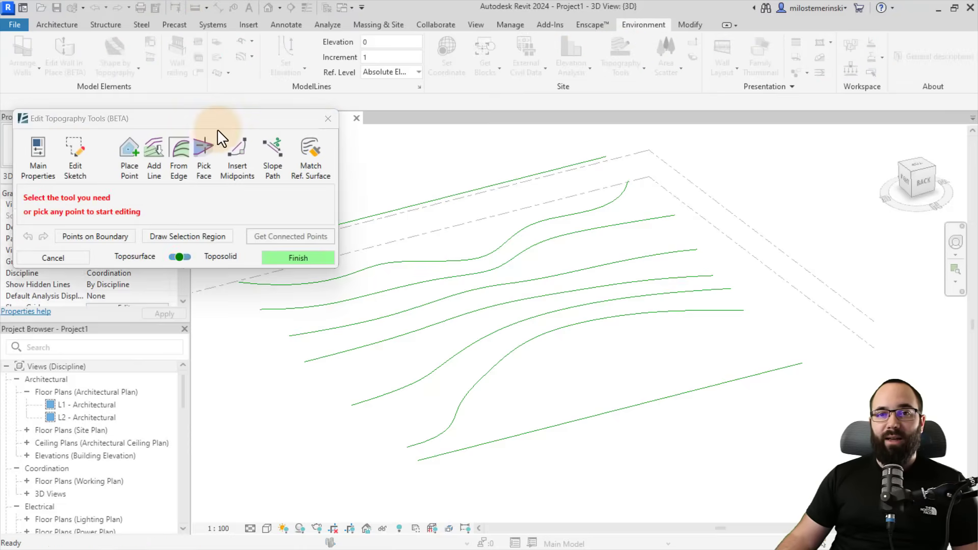
left_click_drag(201, 126, 224, 81)
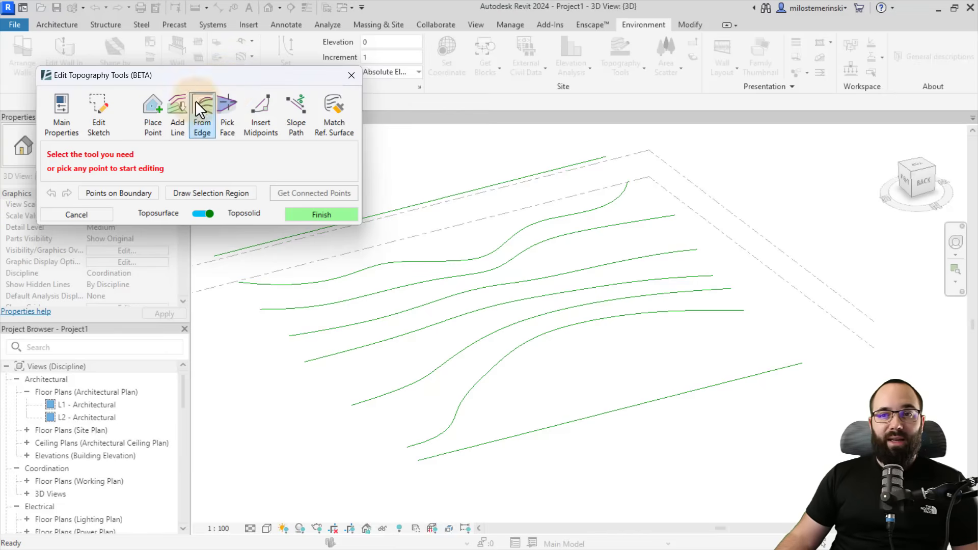
left_click(175, 130)
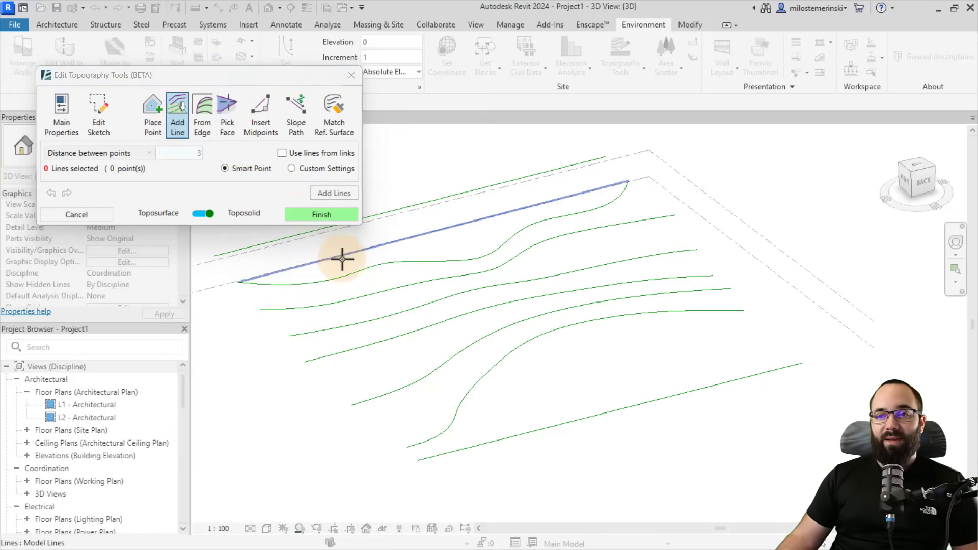
left_click_drag(611, 454, 454, 188)
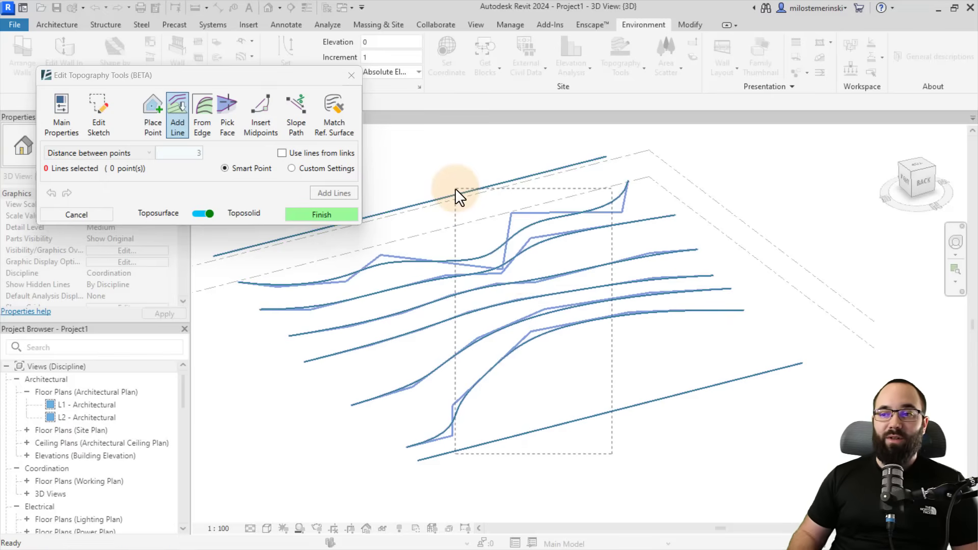
left_click_drag(455, 188, 454, 188)
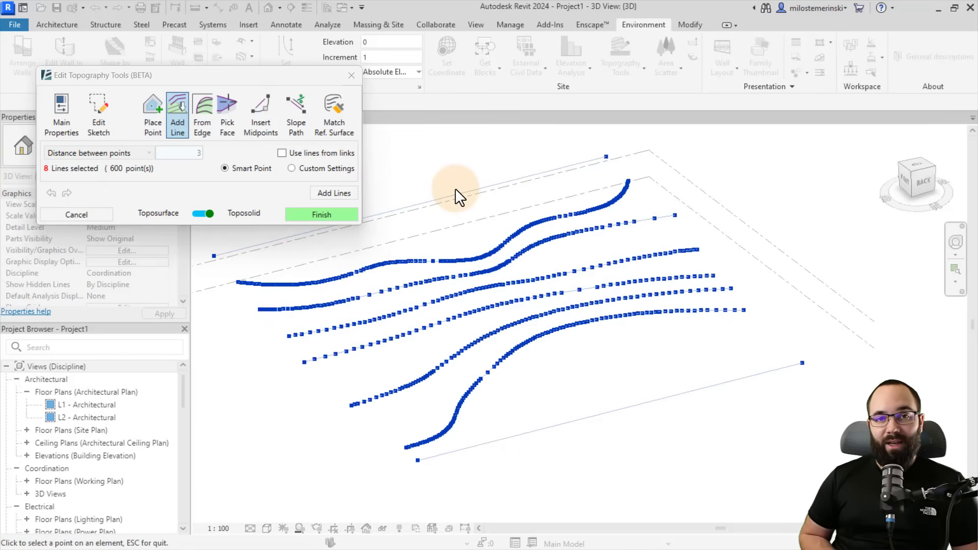
Examine how the generated points are distributed along the curved and straight contour lines
mouse_move(426, 250)
middle_mouse_down()
mouse_move(447, 268)
mouse_move(437, 256)
middle_mouse_up()
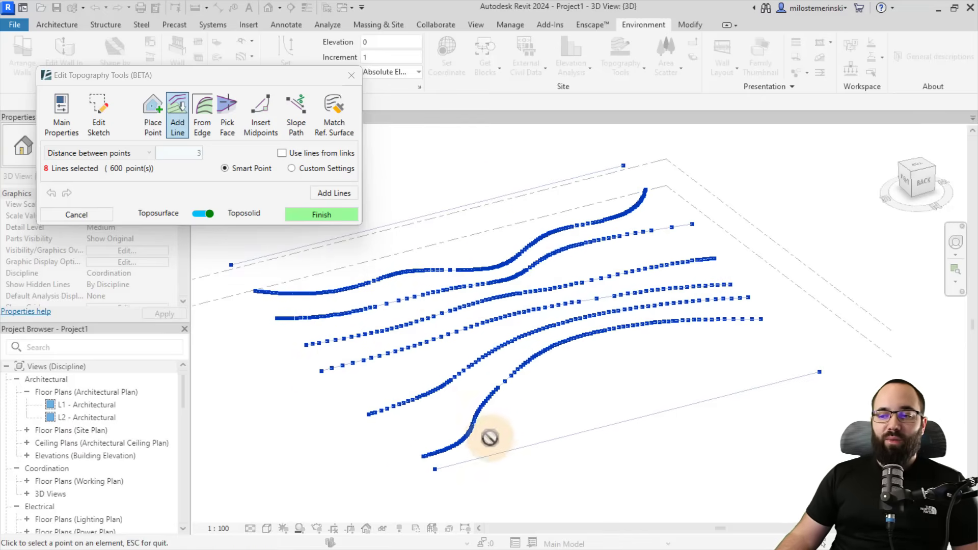
scroll(473, 443, "up", 5)
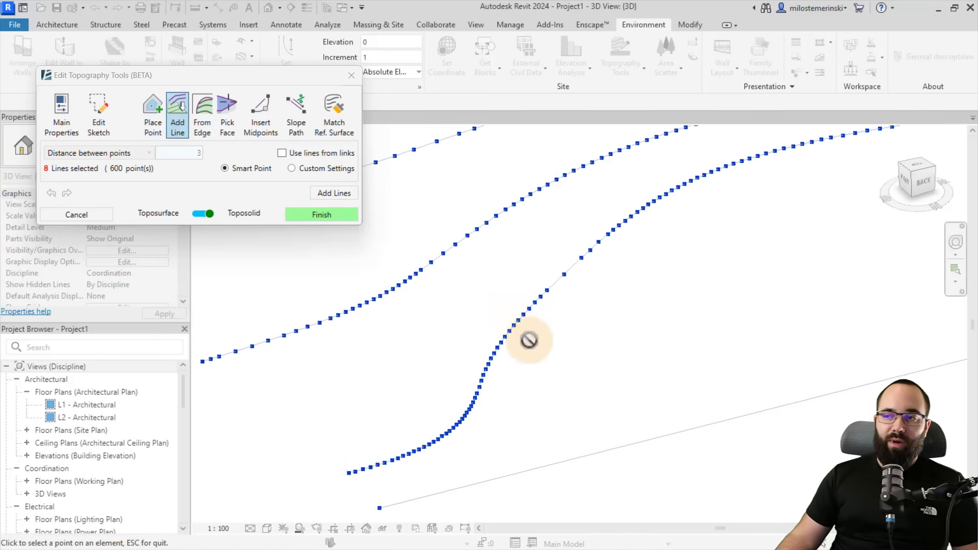
scroll(502, 411, "down", 3)
scroll(497, 420, "up", 2)
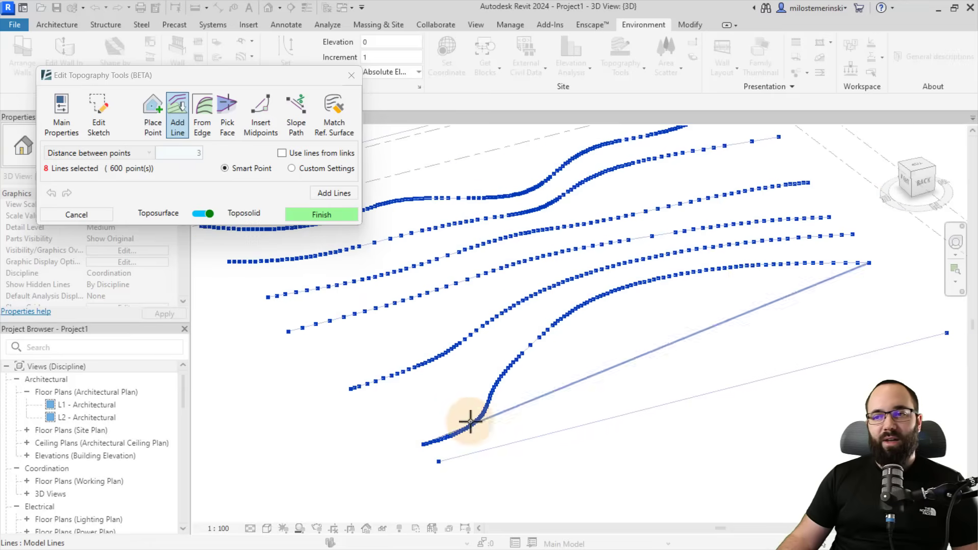
scroll(515, 356, "up", 2)
scroll(461, 365, "down", 2)
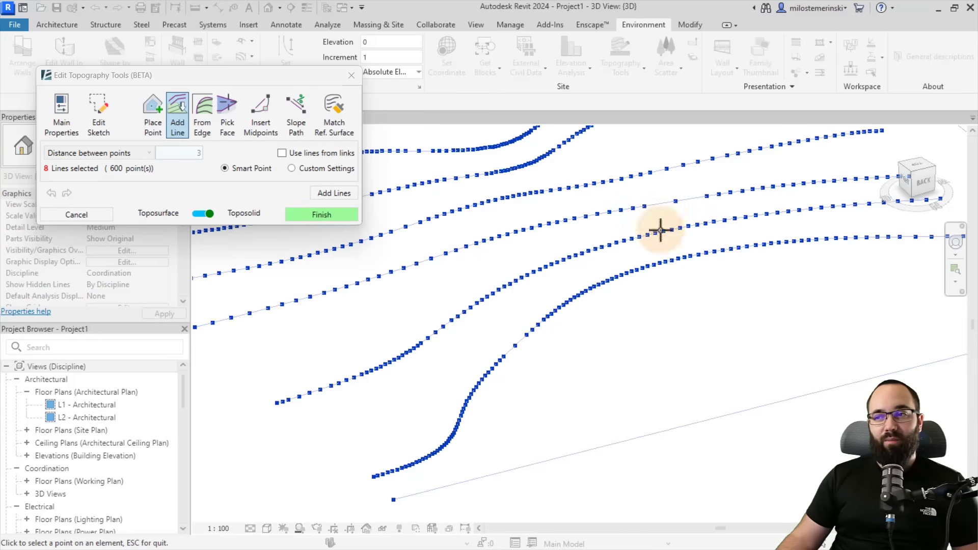
scroll(506, 406, "down", 3)
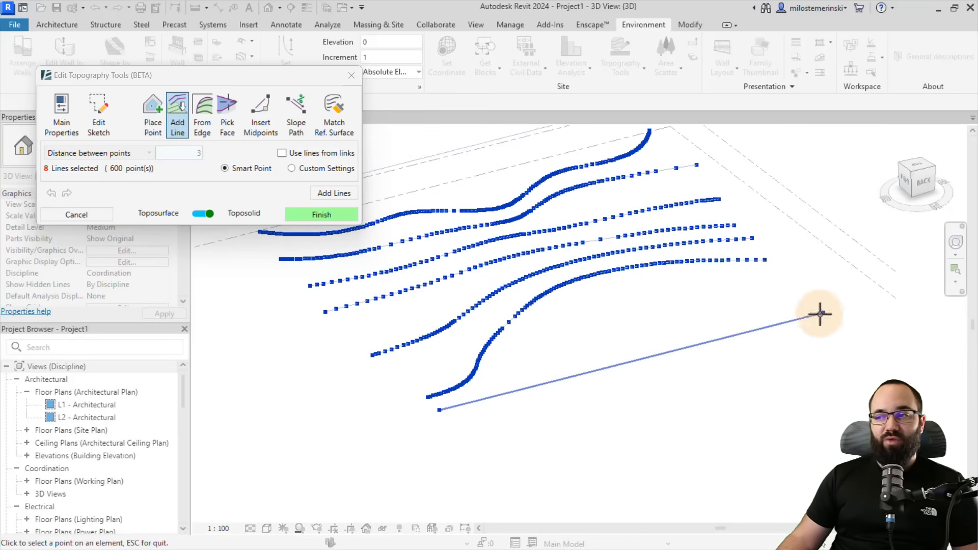
Finish the topography edit and insert the highlighted points to generate the toposolid
middle_click_drag(444, 408, 344, 439)
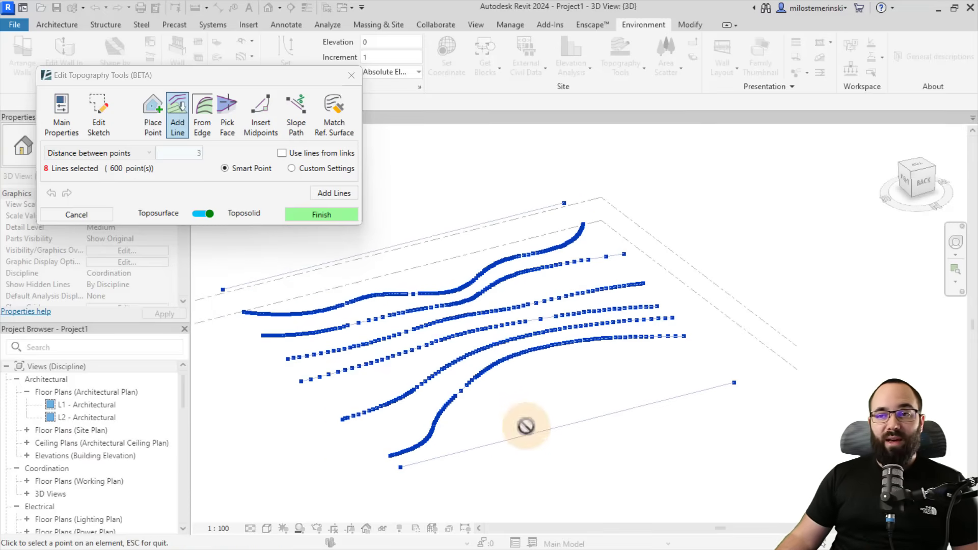
left_click(321, 214)
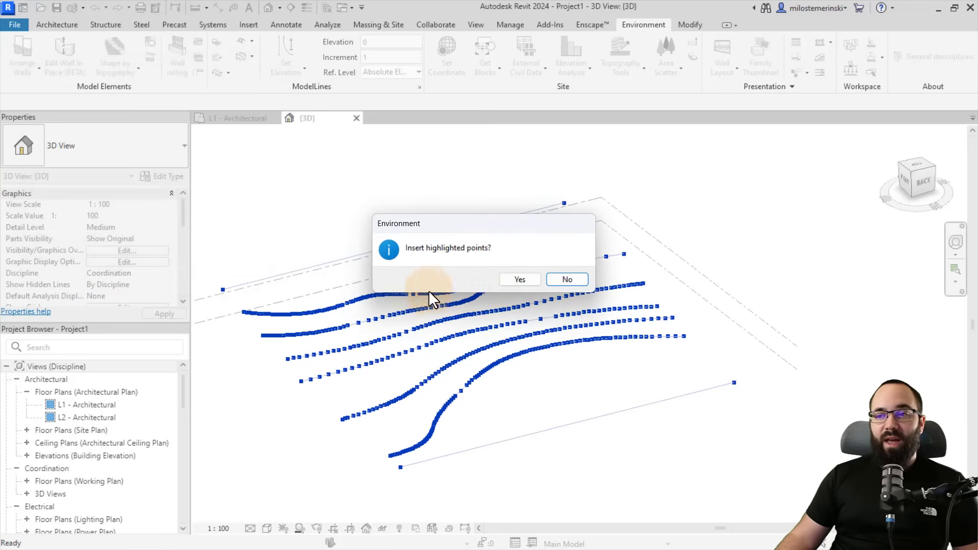
left_click(512, 282)
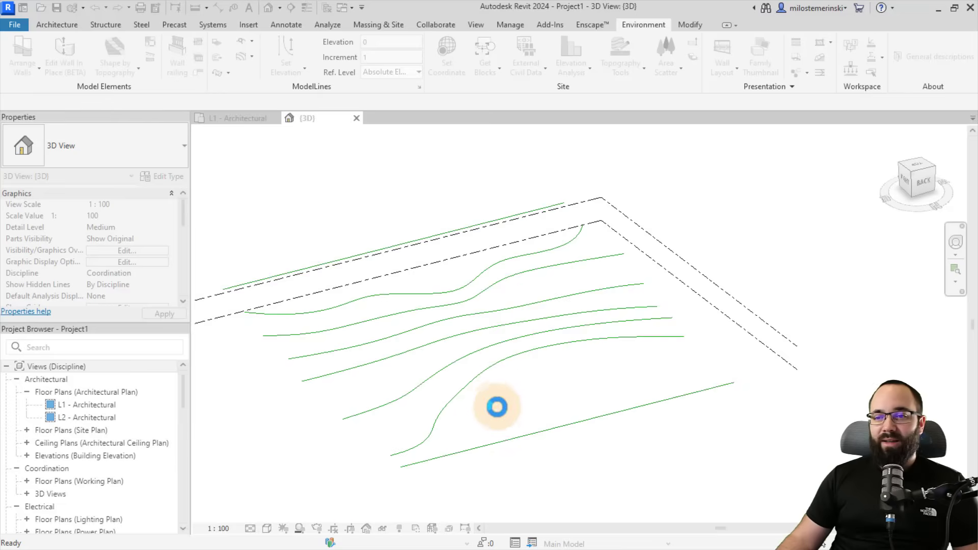
Convert the generated toposolid into a toposurface with the topography editing tools and finish the edit
middle_click_drag(520, 418, 509, 474, "shift")
left_click(319, 393)
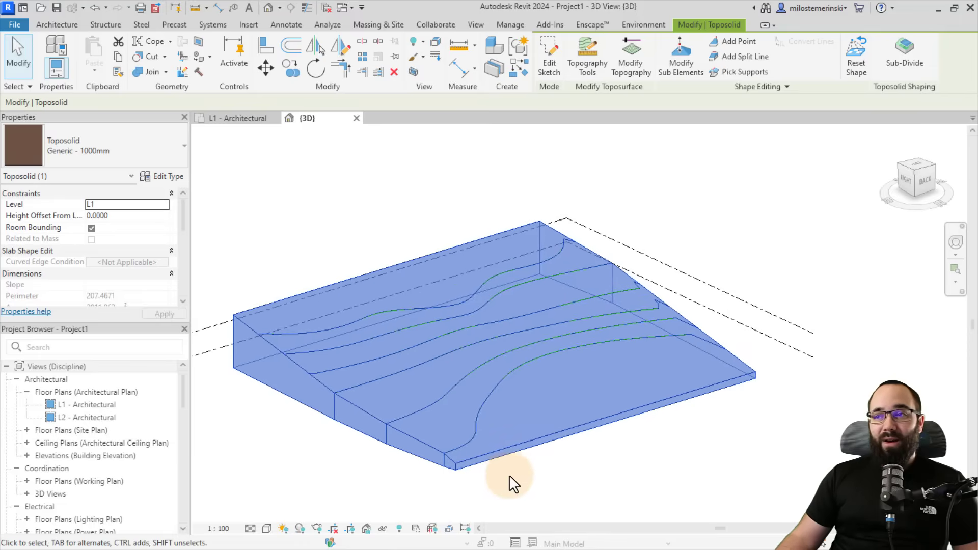
left_click(364, 451)
left_click(343, 407)
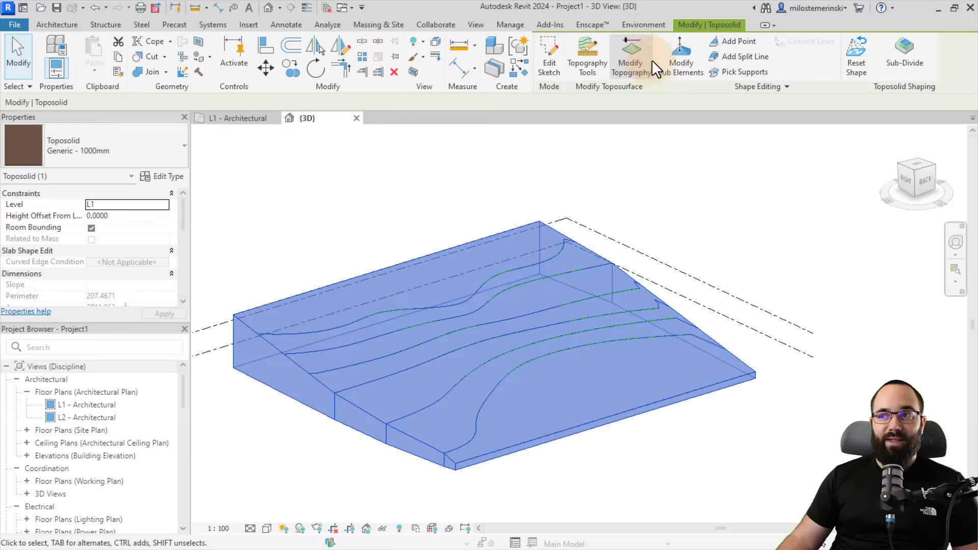
left_click(585, 72)
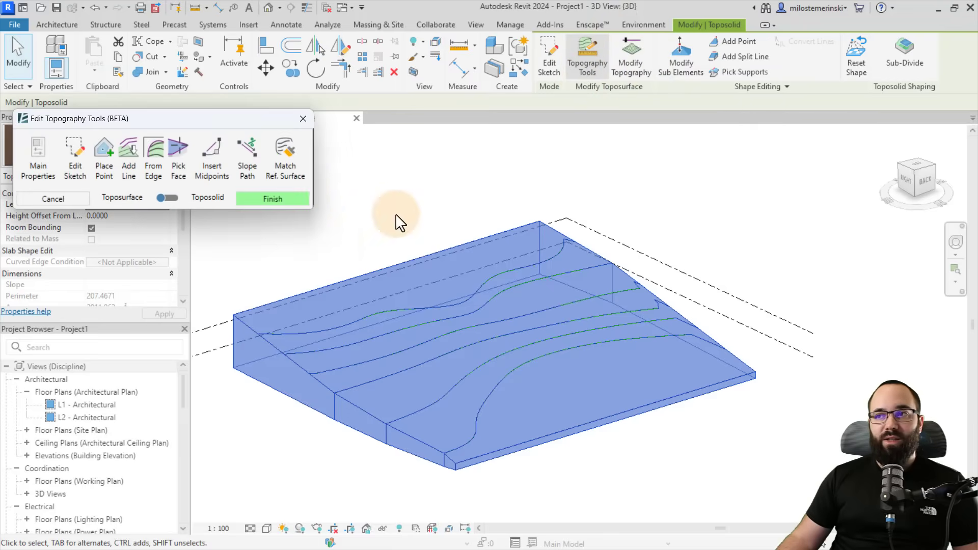
left_click_drag(204, 124, 225, 89)
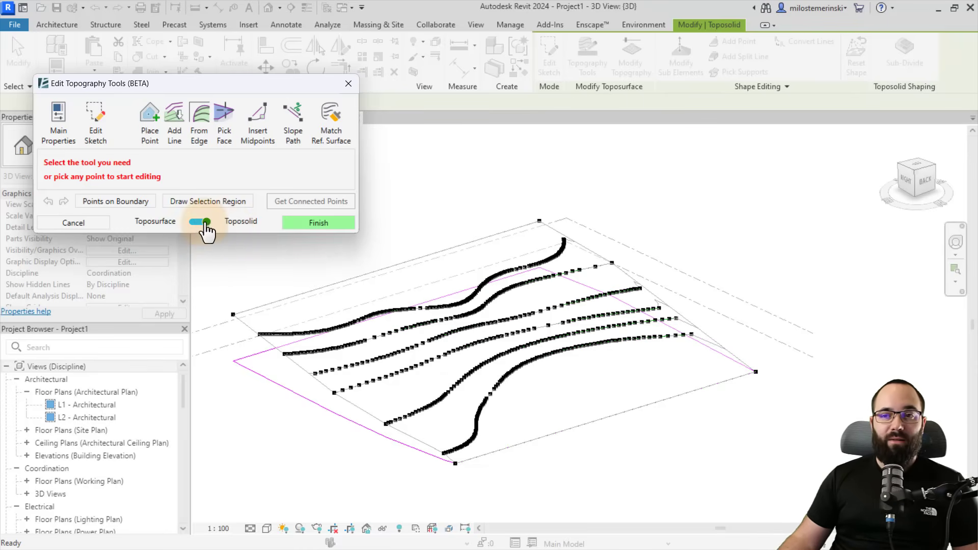
left_click(314, 224)
Convert the toposurface back into a toposolid with the topography editing tools and finish the edit
left_click(292, 343)
key("Escape")
middle_click_drag(327, 426, 243, 347, "shift")
left_click(247, 343)
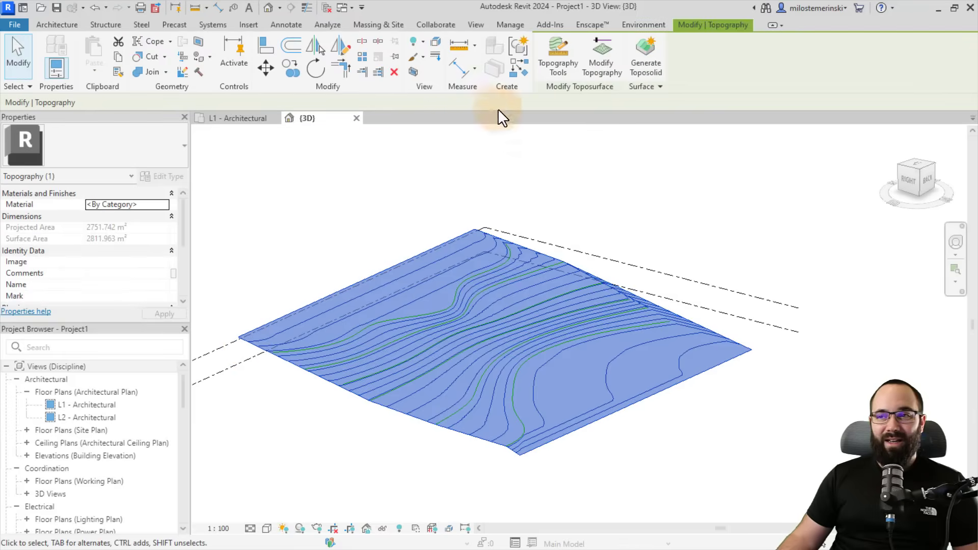
left_click(558, 65)
left_click(186, 256)
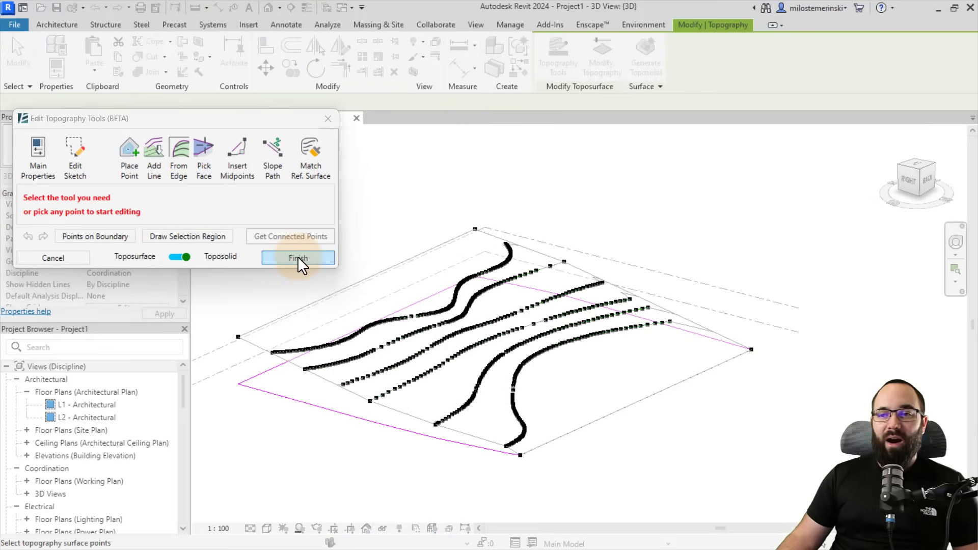
left_click(300, 259)
Set the 3D view's visual style to Shaded
middle_click_drag(298, 274, 286, 299, "shift")
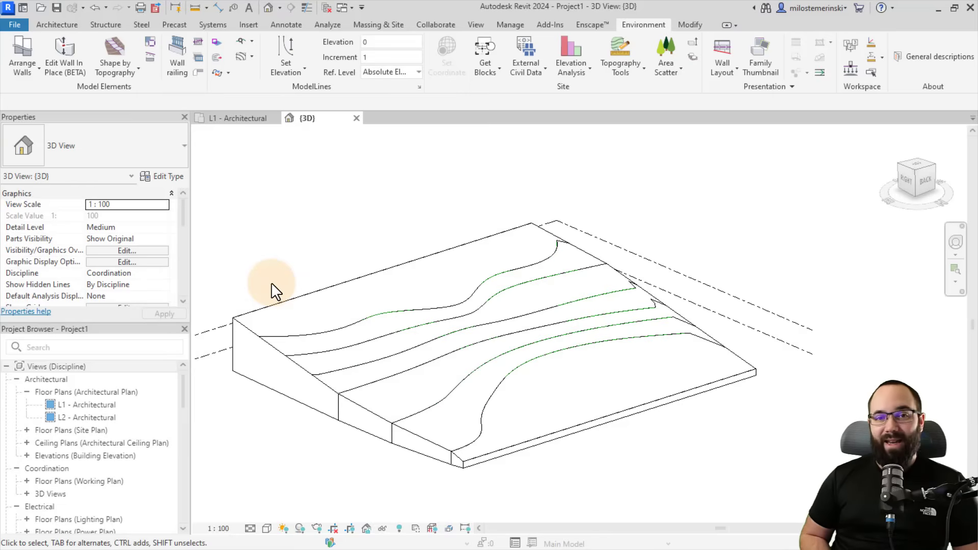
key("s")
key("d")
middle_click_drag(271, 282, 290, 244, "shift")
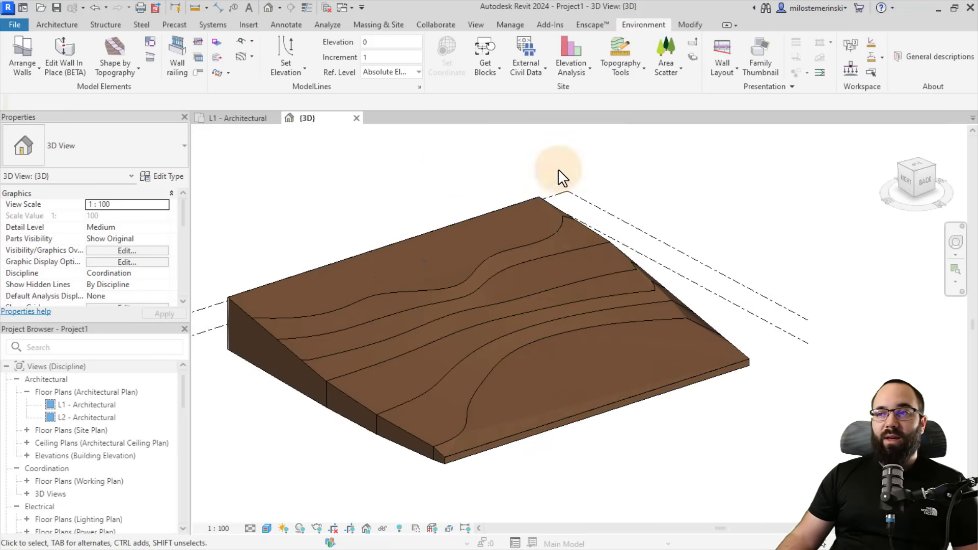
In the topography tools' main properties, set the toposolid's type to Grassland - 1200mm and apply it
left_click(480, 222)
left_click(586, 66)
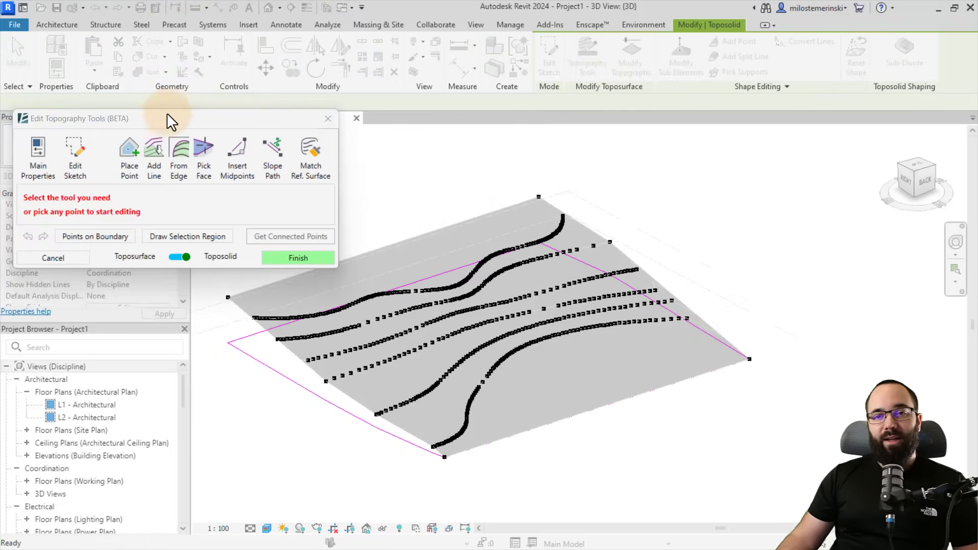
left_click_drag(160, 114, 166, 102)
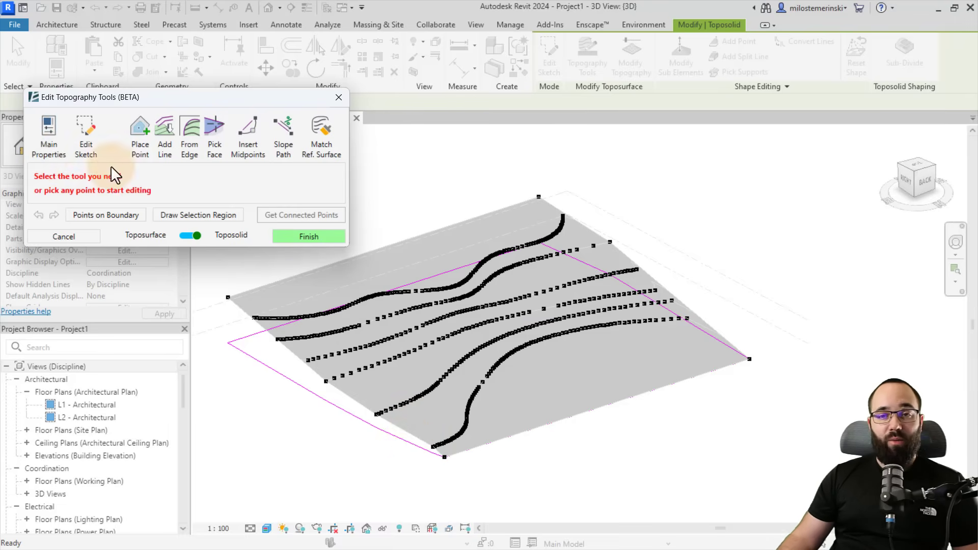
left_click(46, 150)
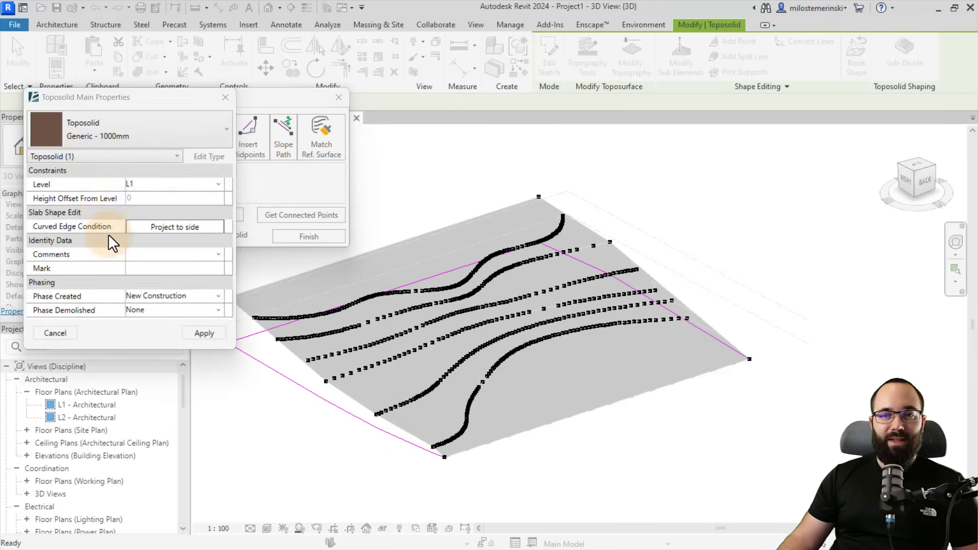
left_click_drag(88, 98, 99, 136)
left_click(112, 165)
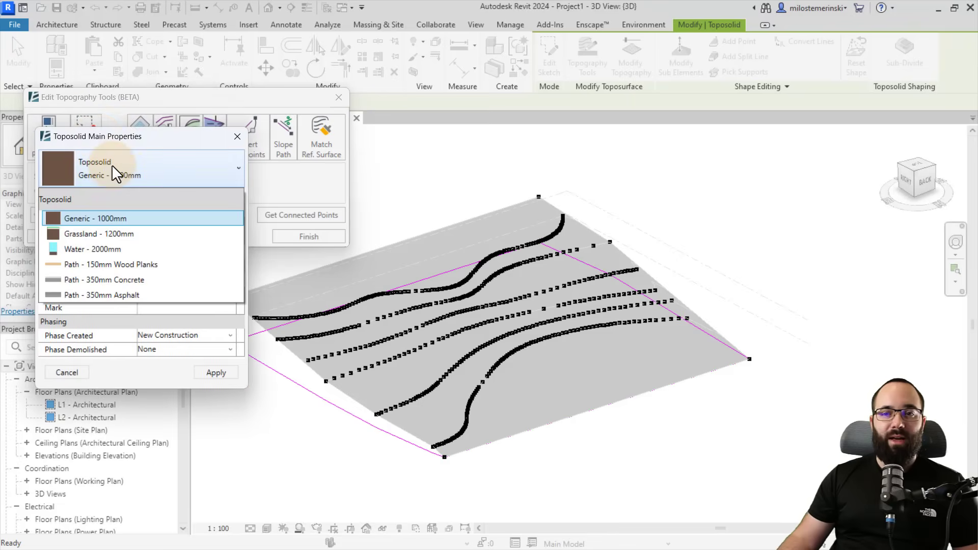
left_click(99, 233)
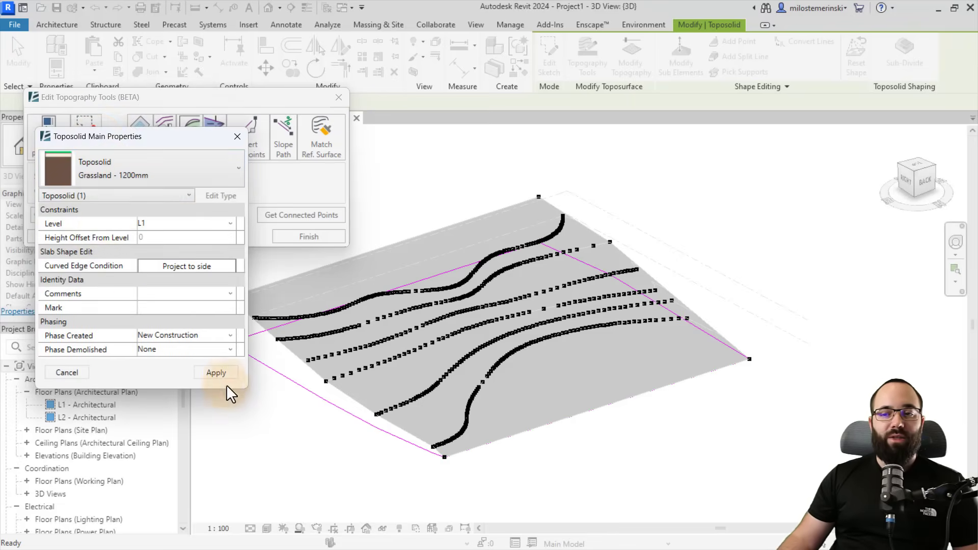
left_click(224, 373)
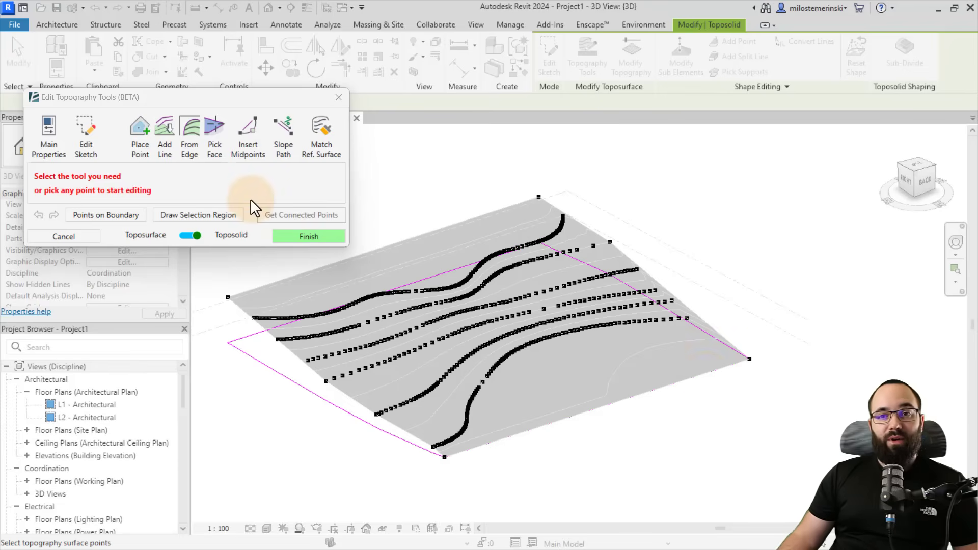
Edit the toposolid's sketch from the topography tools in top view and draw a rectangular boundary just inside the existing outline
left_click(84, 149)
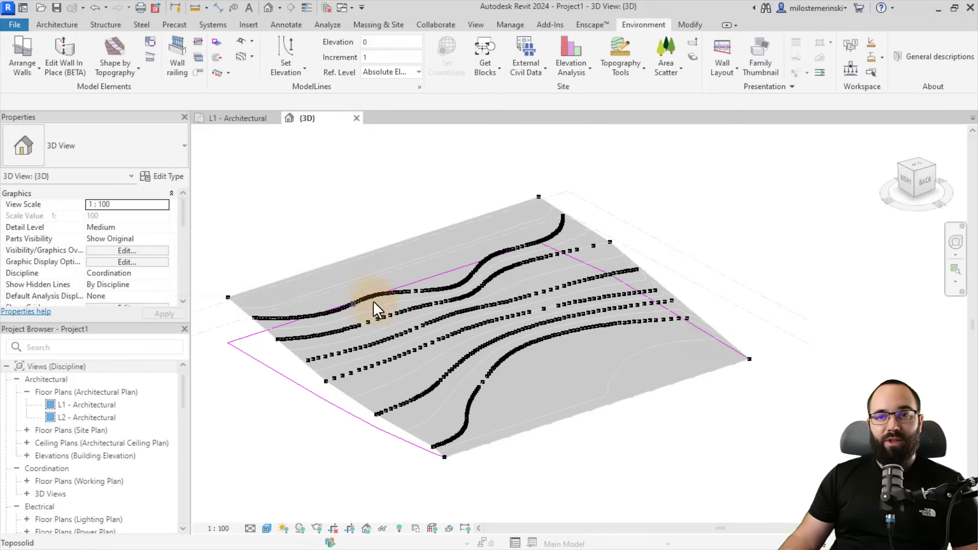
left_click(382, 358)
mouse_move(414, 323)
middle_mouse_down("shift")
mouse_move(535, 343)
mouse_move(442, 358)
mouse_move(402, 404)
mouse_move(451, 387)
middle_mouse_up("shift")
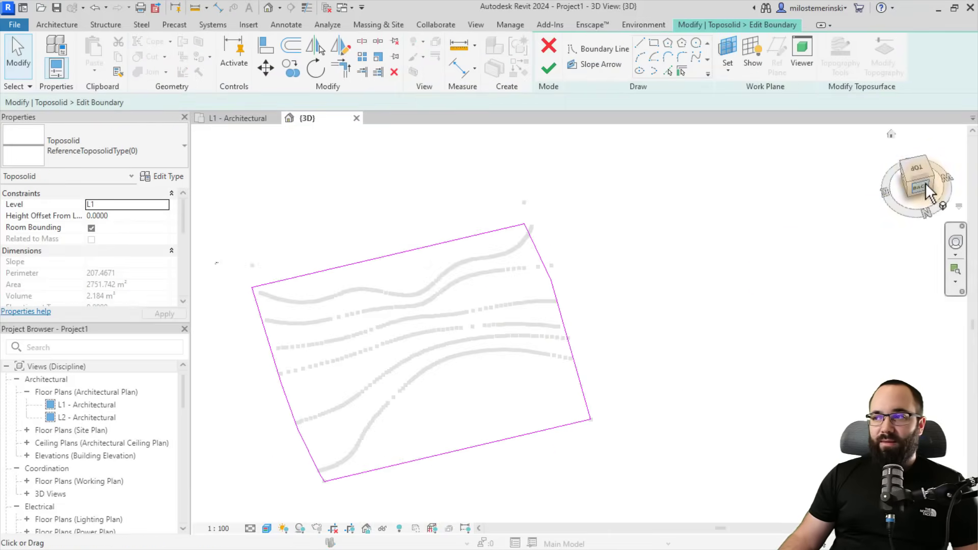
left_click(919, 175)
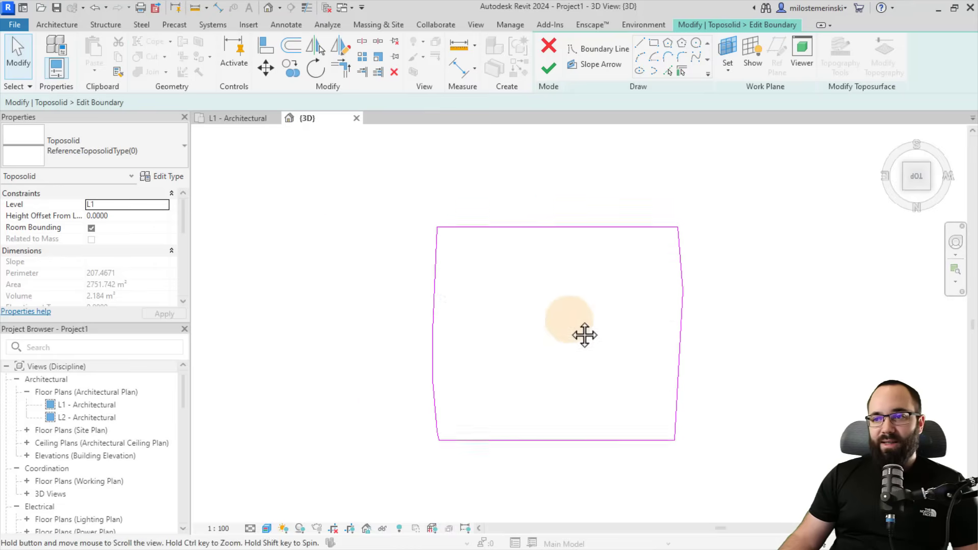
middle_click_drag(585, 334, 484, 326)
scroll(484, 326, "up", 2)
left_click(654, 44)
scroll(530, 316, "up", 1)
left_click(273, 179)
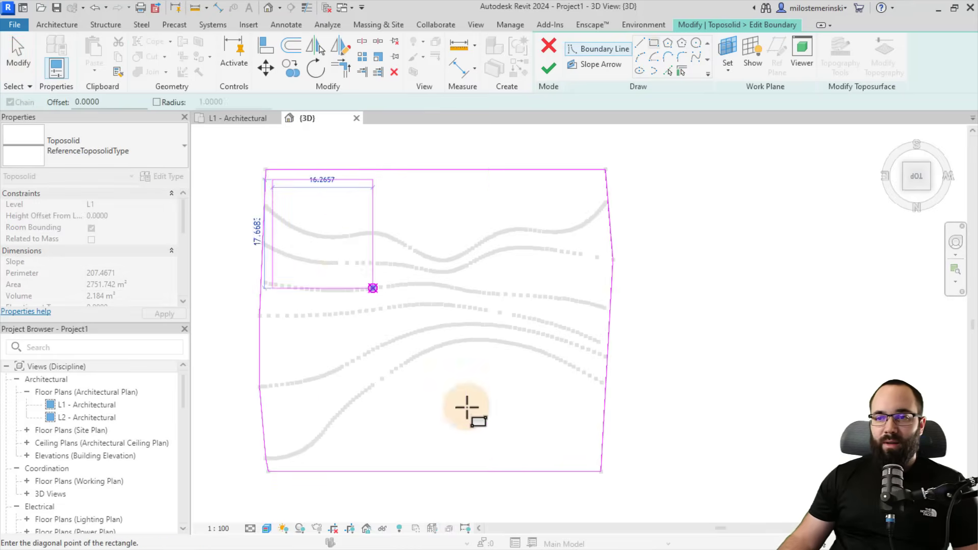
left_click(597, 457)
key("Escape")
key("Escape")
Delete the original outline around the new rectangle, then finish the boundary sketch and the topography edit
key("Tab")
left_click(339, 170)
key("Delete")
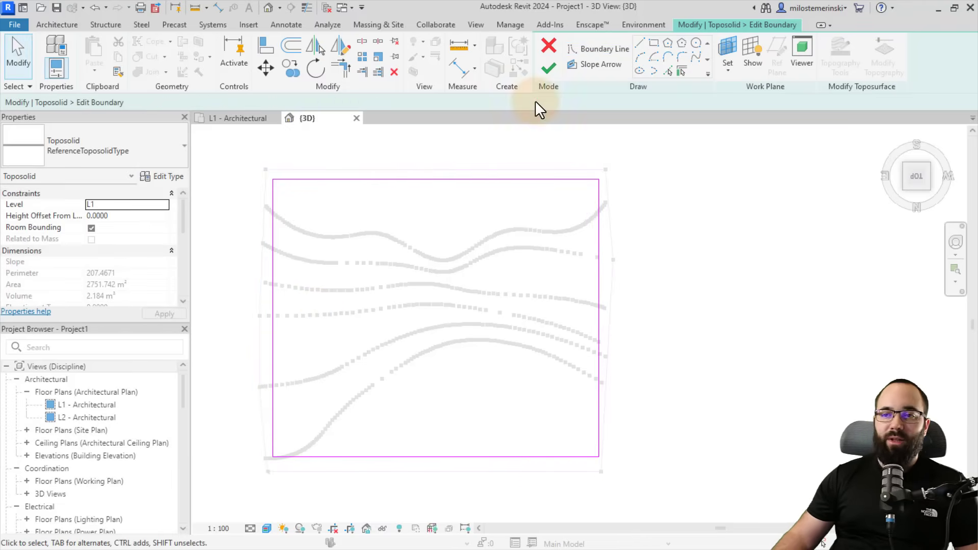
left_click(542, 71)
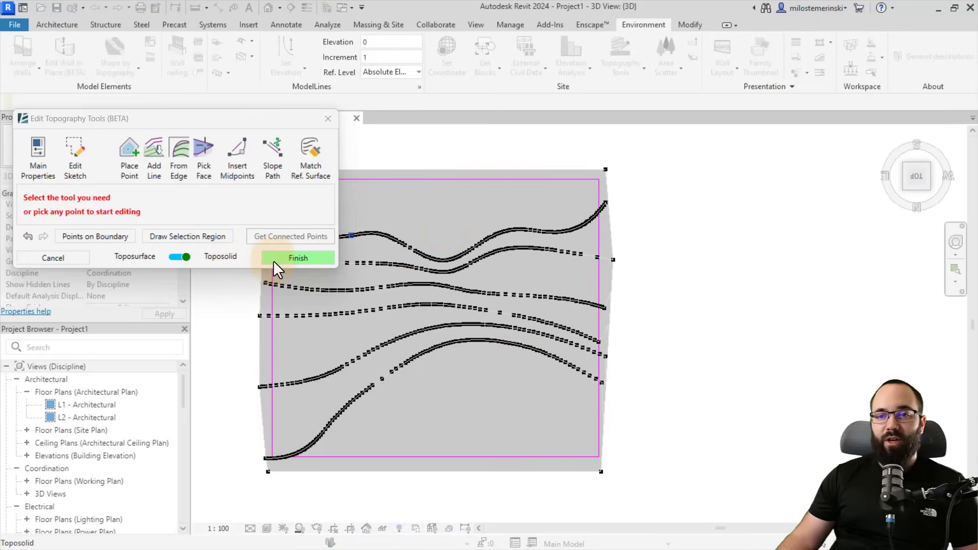
left_click(277, 262)
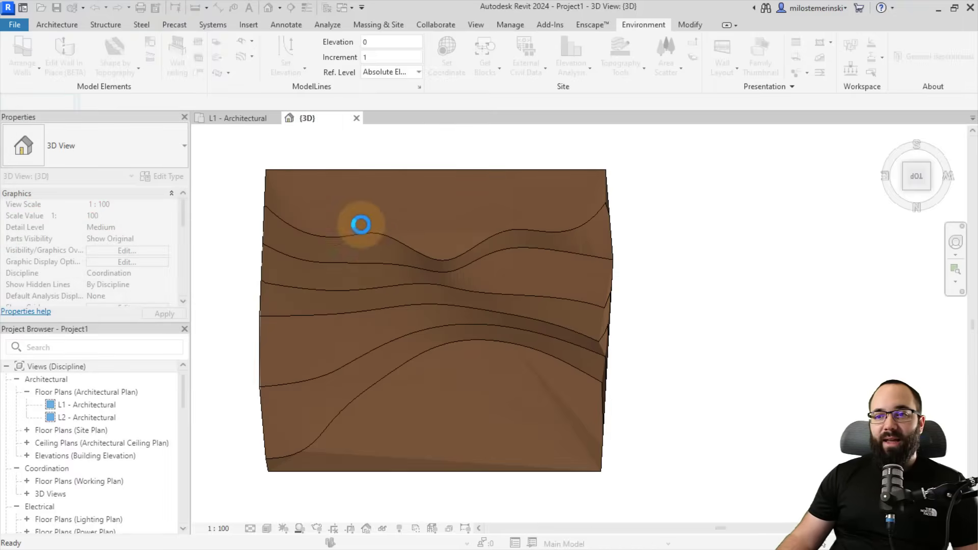
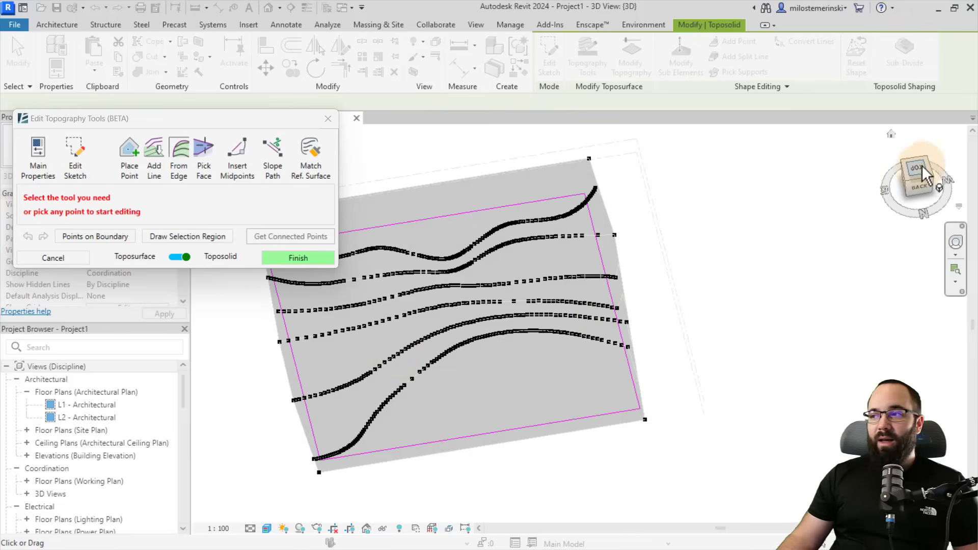
Check the contour points outside the rectangular boundary, then finish the topography edit and select the trimmed toposolid
scroll(590, 299, "up", 3)
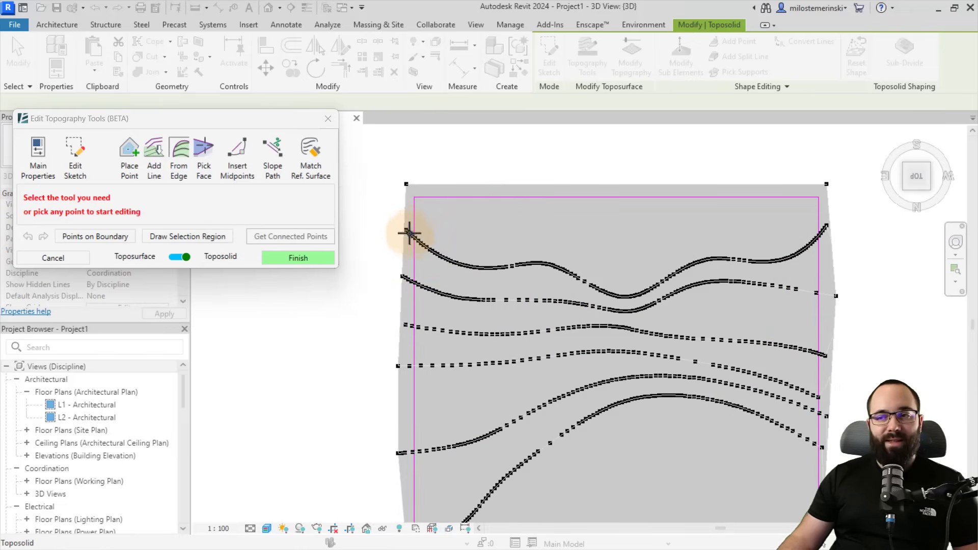
scroll(395, 227, "down", 3)
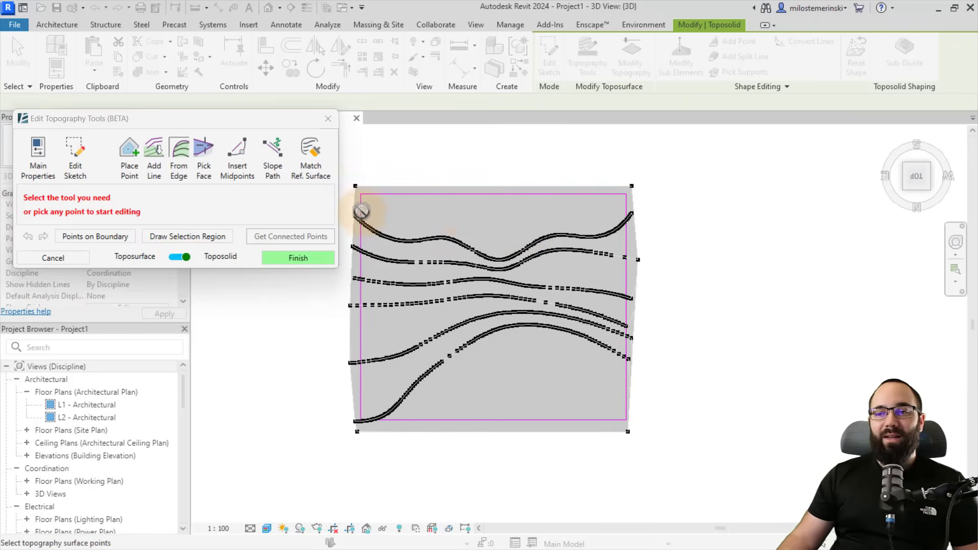
scroll(362, 212, "up", 2)
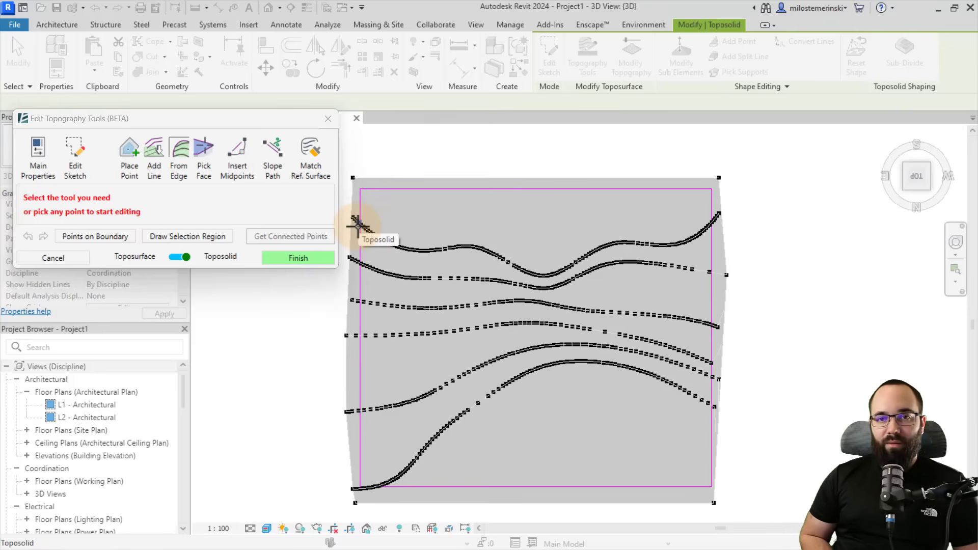
left_click(322, 259)
left_click(358, 252)
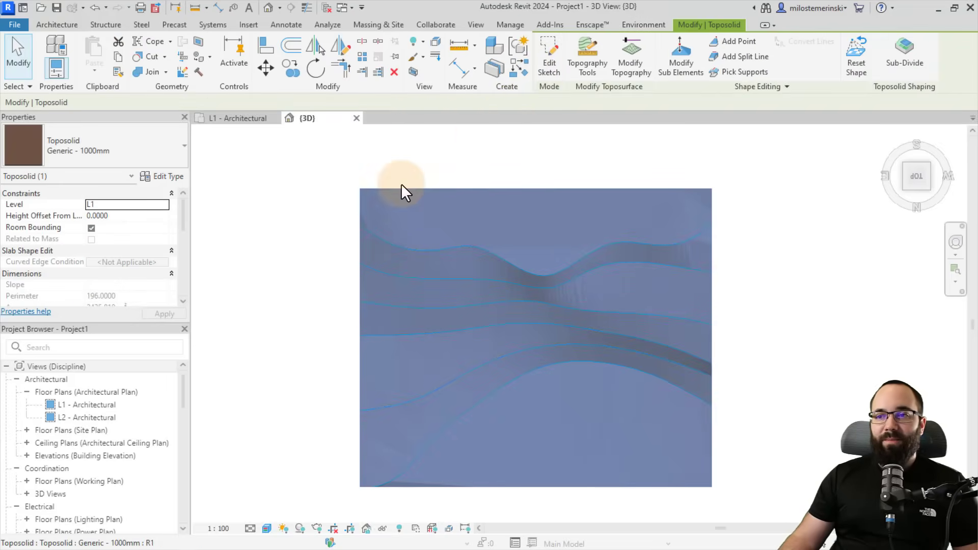
Use Modify Sub Elements on the trimmed toposolid to examine the shape points along its new boundary edges
left_click(671, 74)
middle_click_drag(389, 286, 307, 268, "shift")
scroll(308, 268, "up", 5)
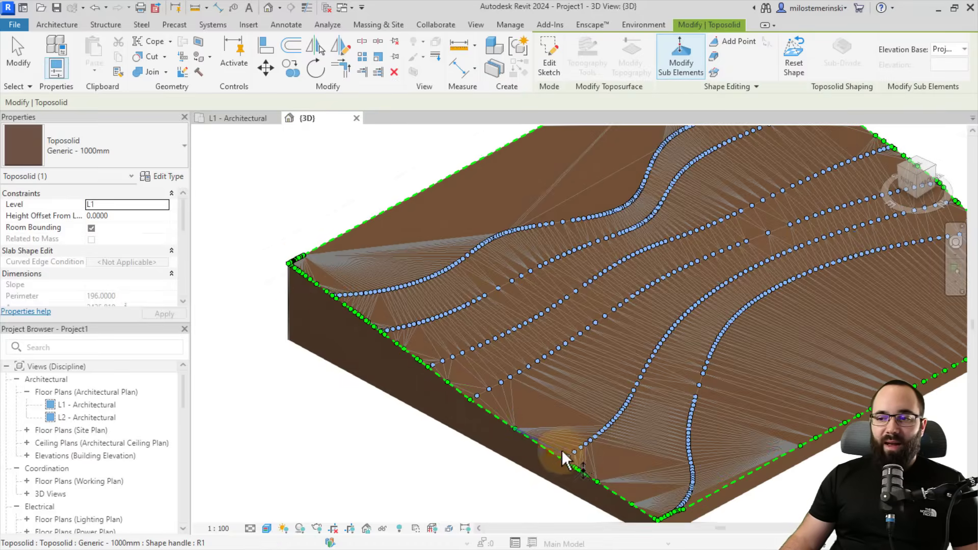
scroll(656, 525, "down", 3)
scroll(655, 513, "up", 3)
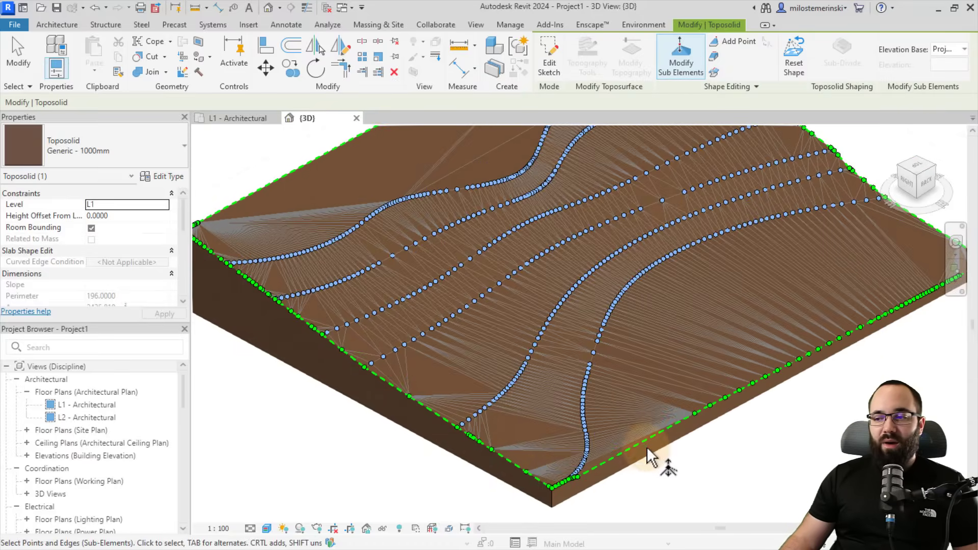
scroll(677, 458, "down", 2)
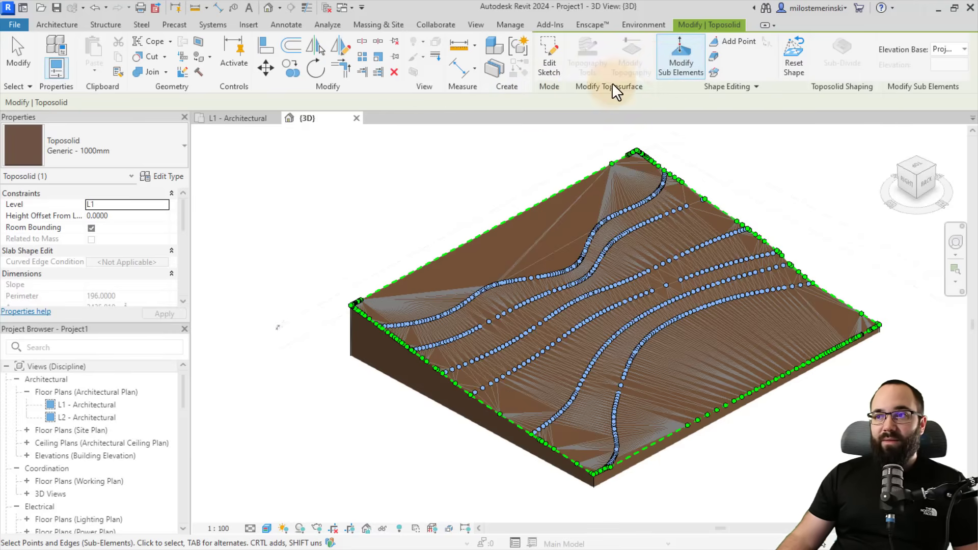
left_click(40, 57)
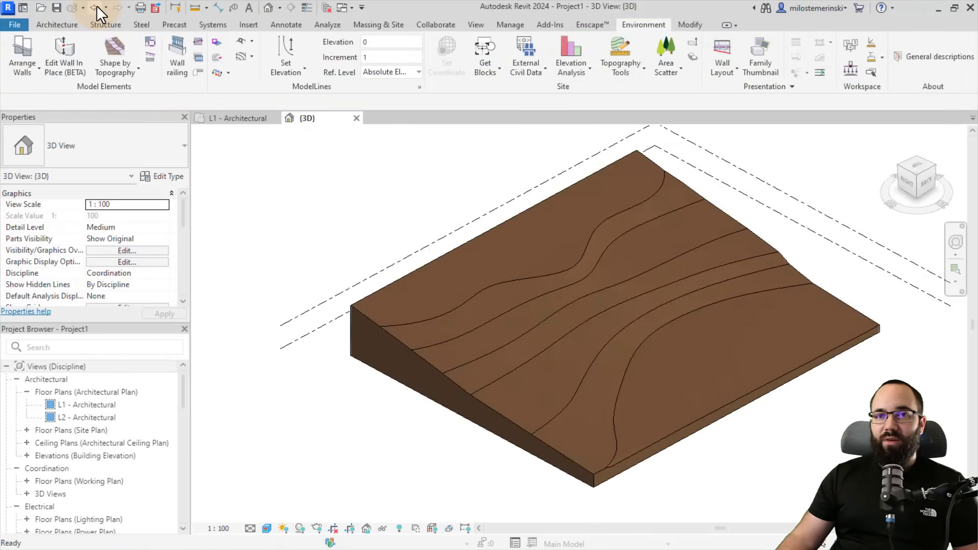
Undo the rectangular boundary change on the toposolid
left_click(93, 9)
left_click(92, 9)
middle_click_drag(295, 345, 436, 471, "shift")
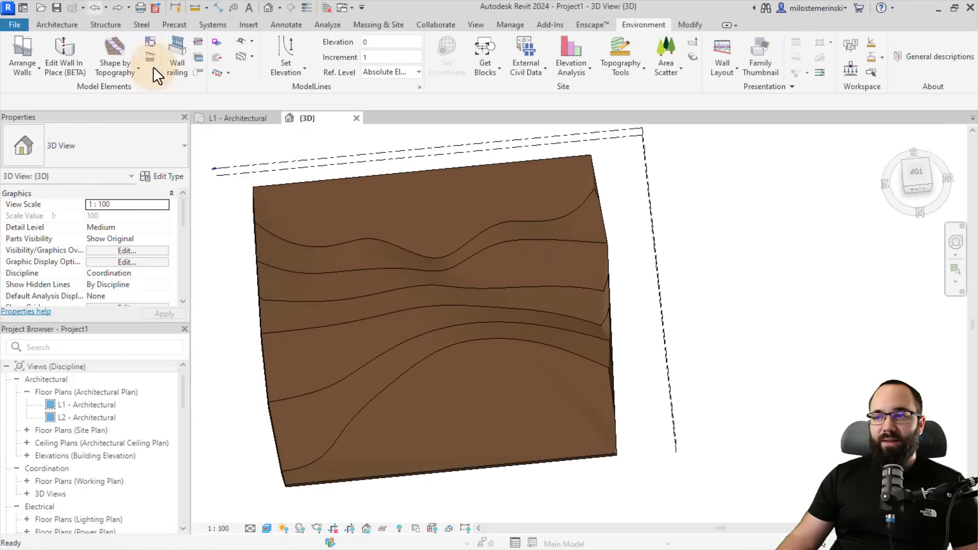
middle_click_drag(466, 332, 451, 228, "shift")
Edit the toposolid's boundary with Revit's native sketch editing and draw a rectangle about 52 by 45 m inside the existing outline
left_click(405, 235)
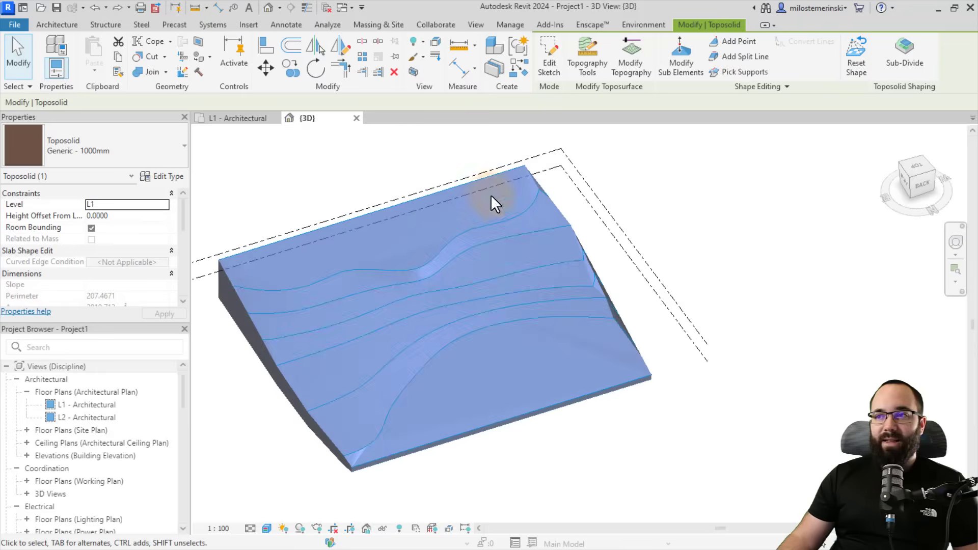
left_click(549, 67)
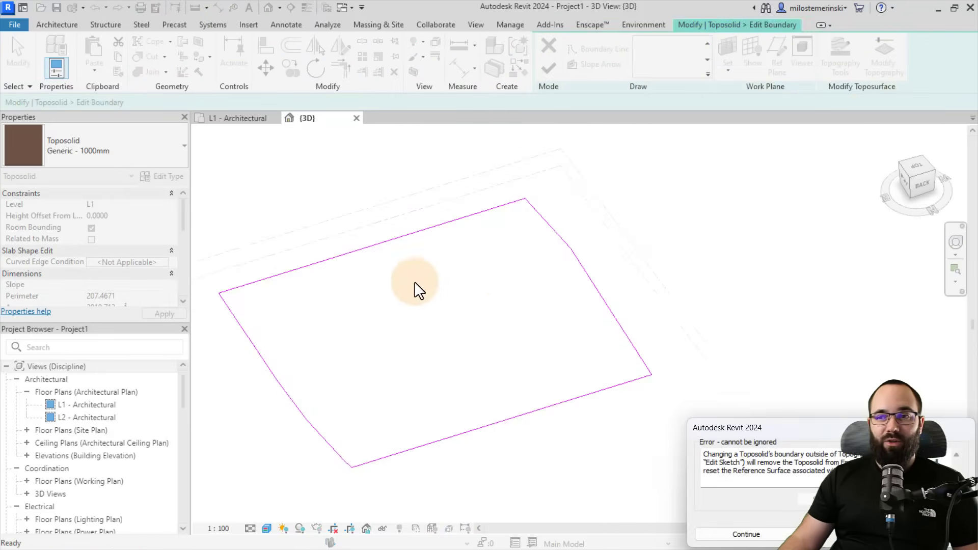
middle_click_drag(511, 277, 487, 330, "shift")
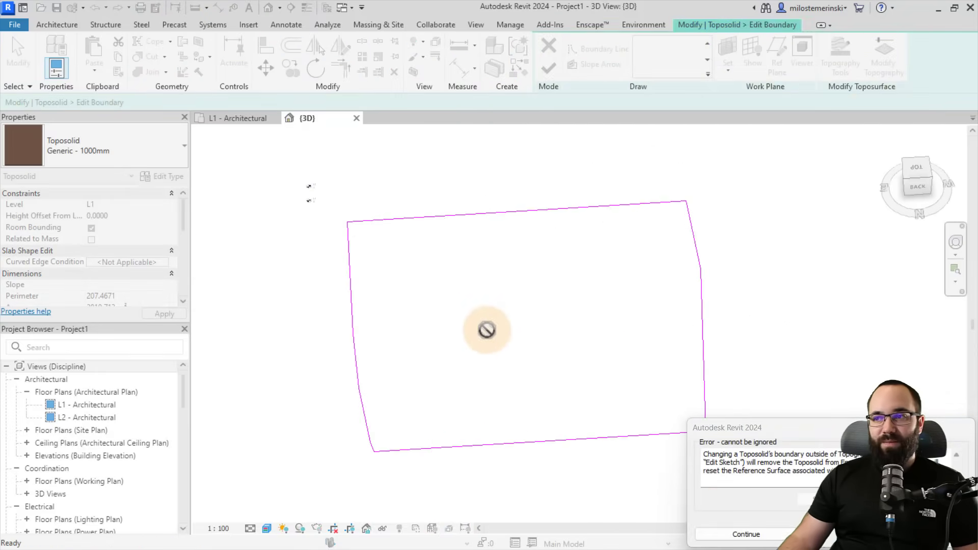
left_click(732, 536)
left_click(654, 45)
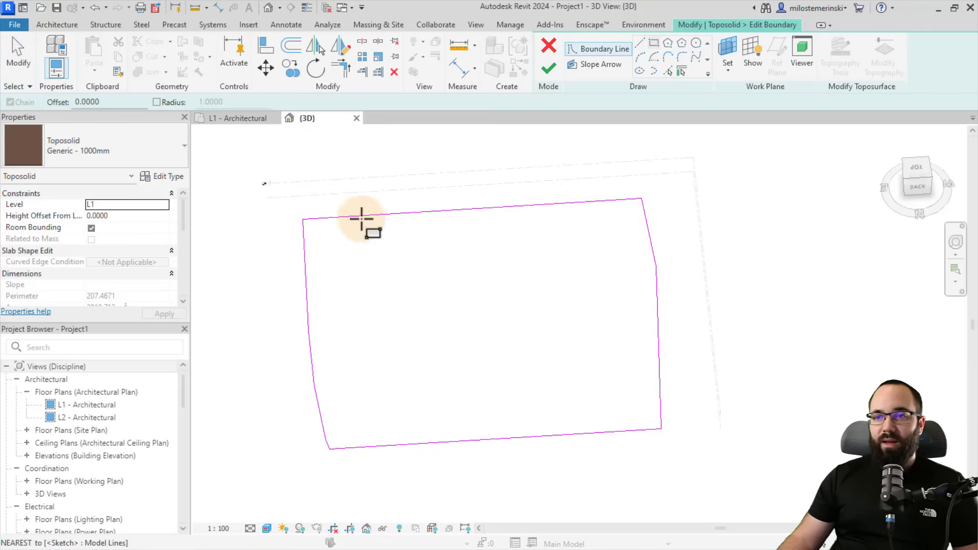
left_click(310, 237)
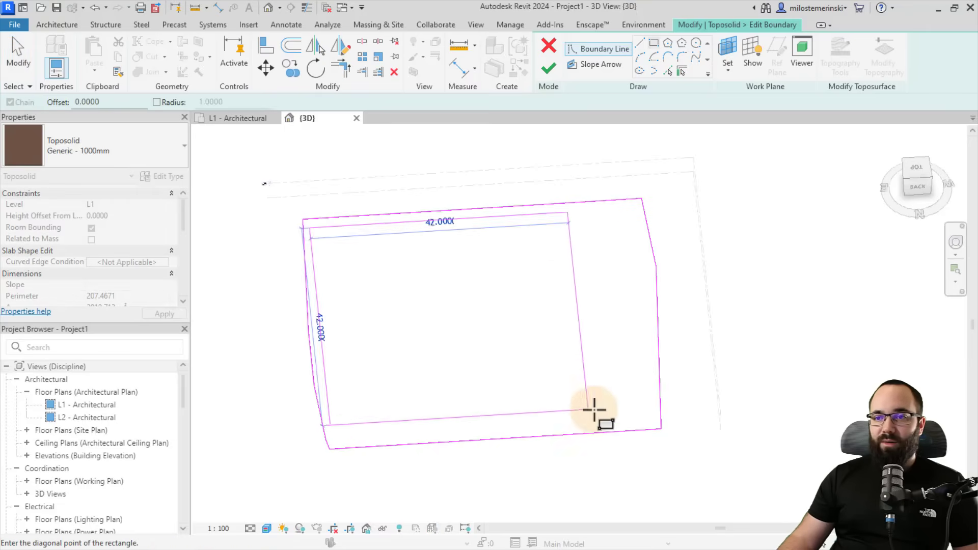
left_click(652, 427)
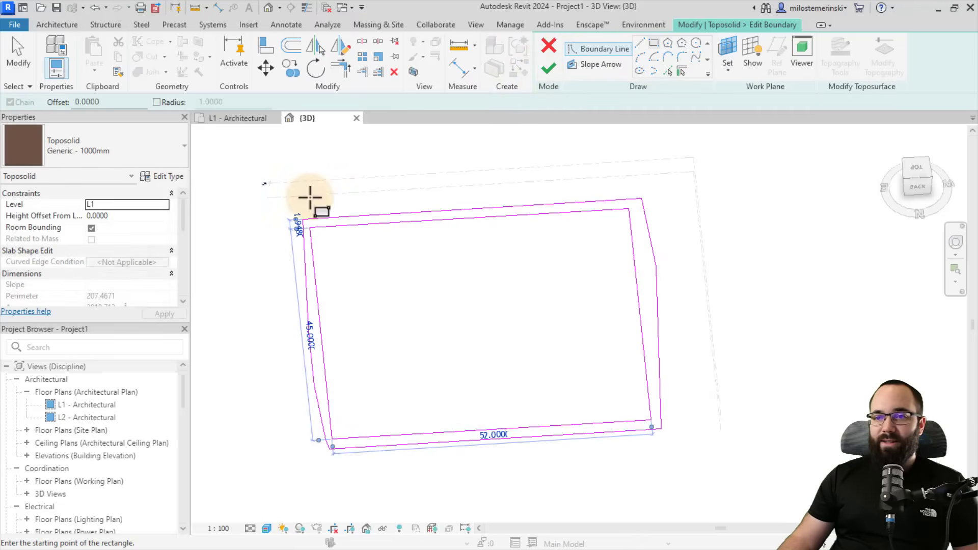
Delete the original outline around the rectangle and finish the native boundary sketch
key("Escape")
key("Escape")
key("Tab")
left_click(350, 215)
key("Delete")
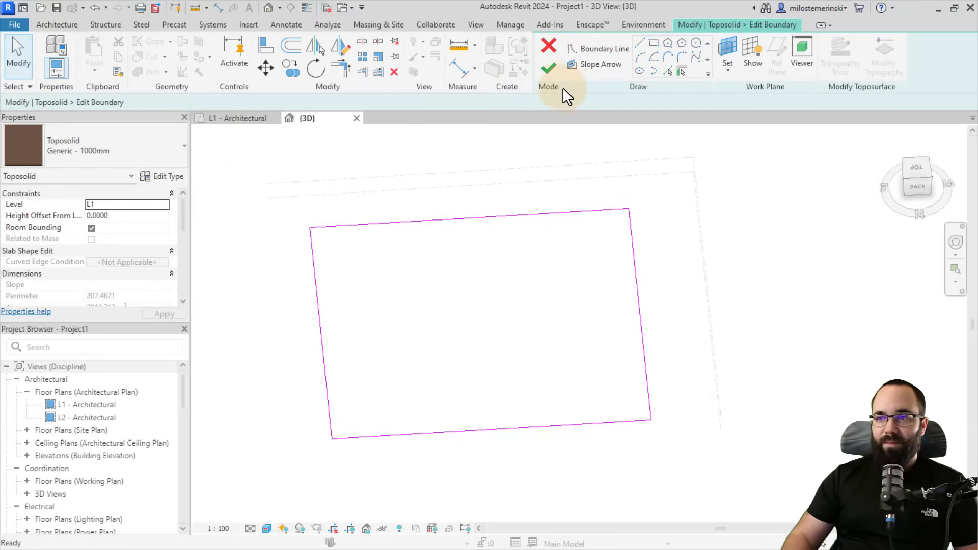
left_click(550, 70)
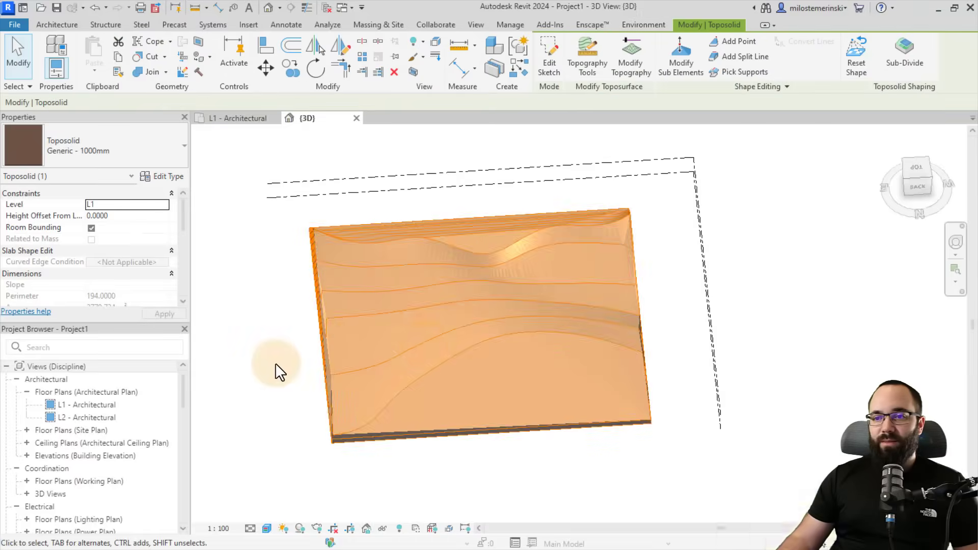
Use Modify Sub Elements on the natively trimmed toposolid to examine where its contour points and corner points sit
left_click(275, 366)
middle_click_drag(410, 434, 472, 395, "shift")
left_click(472, 395)
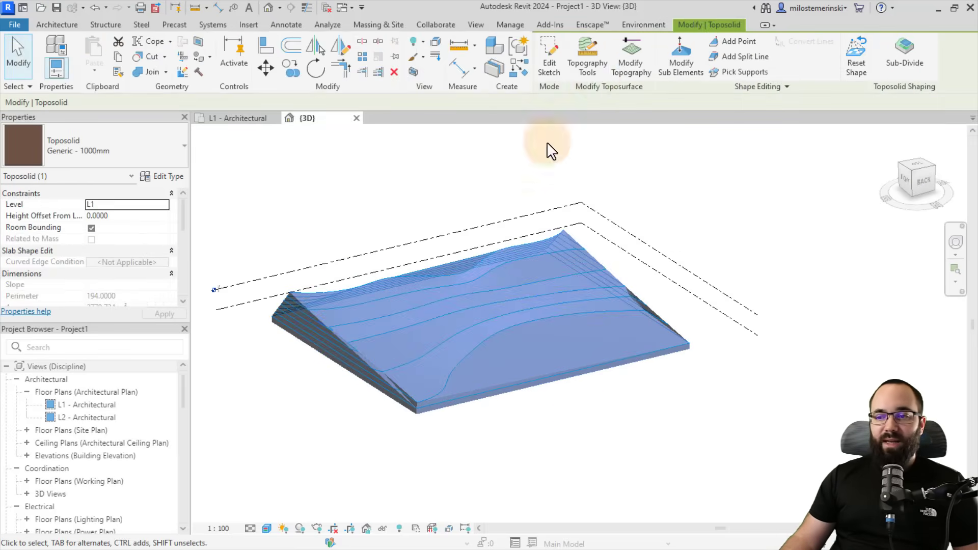
left_click(681, 62)
middle_click_drag(328, 234, 344, 320, "shift")
scroll(323, 375, "up", 3)
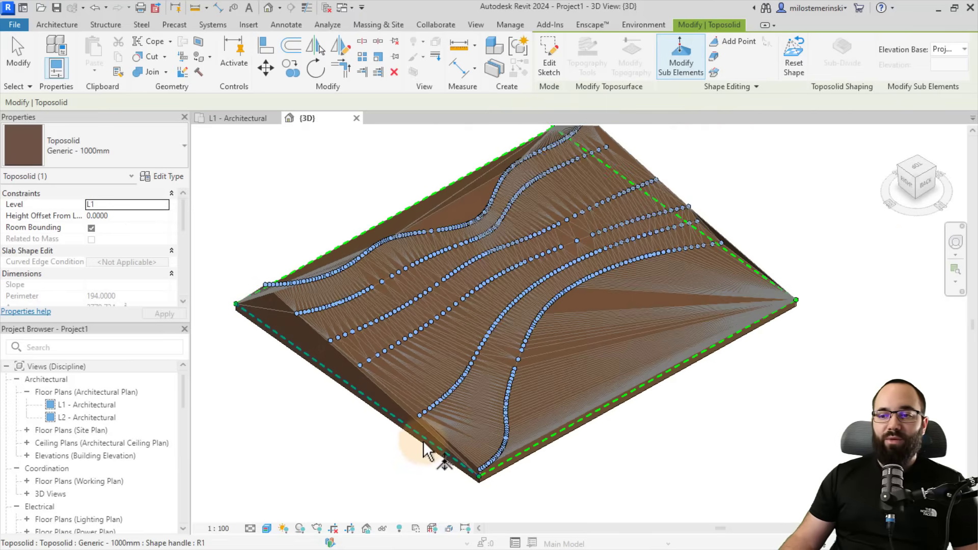
middle_click_drag(709, 319, 527, 374, "shift")
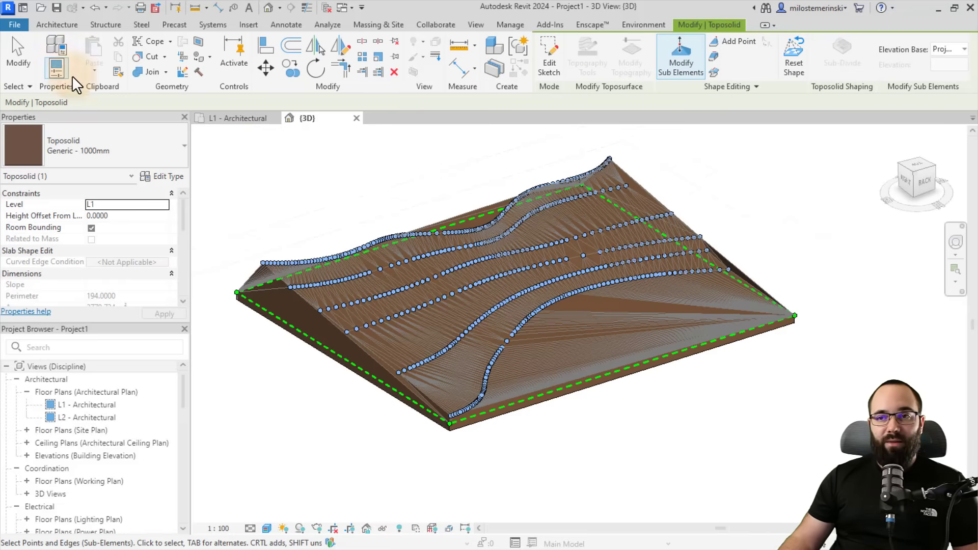
left_click(21, 66)
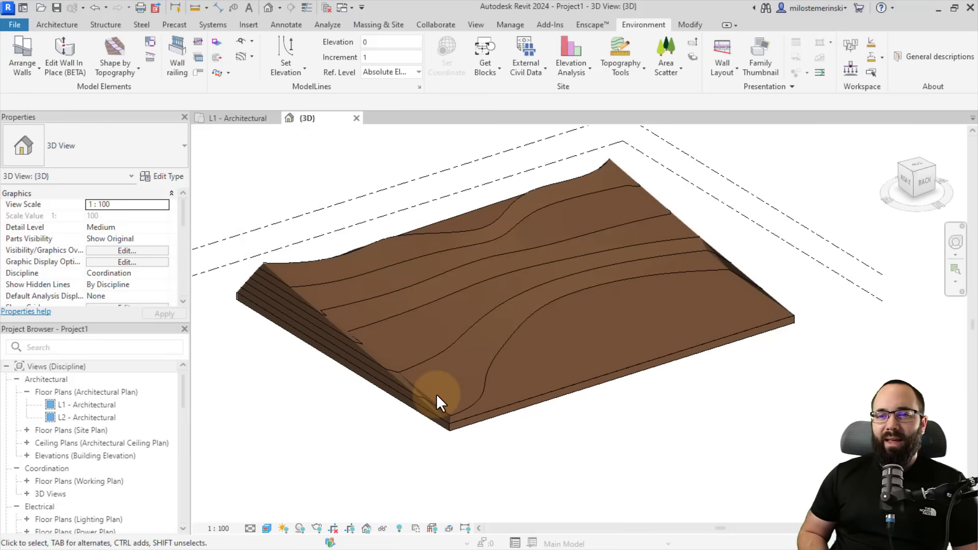
Undo the native sketch change to the toposolid's boundary
left_click(94, 7)
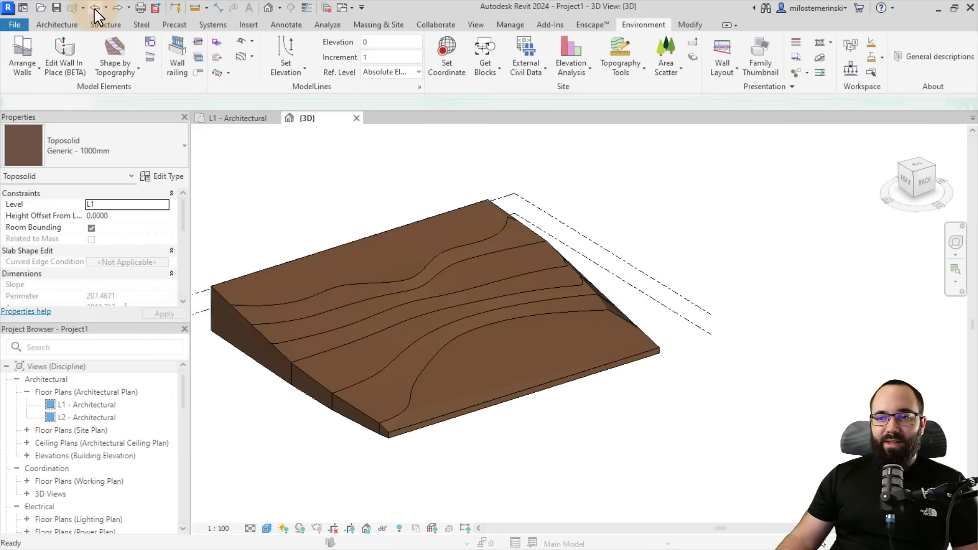
middle_click_drag(332, 234, 297, 297, "shift")
Edit the toposolid's sketch through Topography Tools and draw a circular boundary with a radius of about 20 m near its centre
left_click(297, 297)
left_click(586, 75)
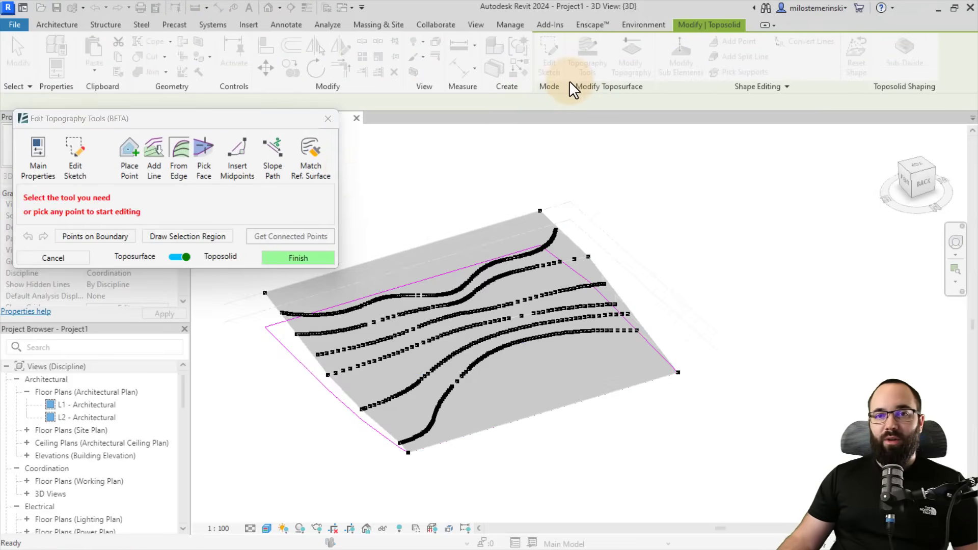
left_click(66, 173)
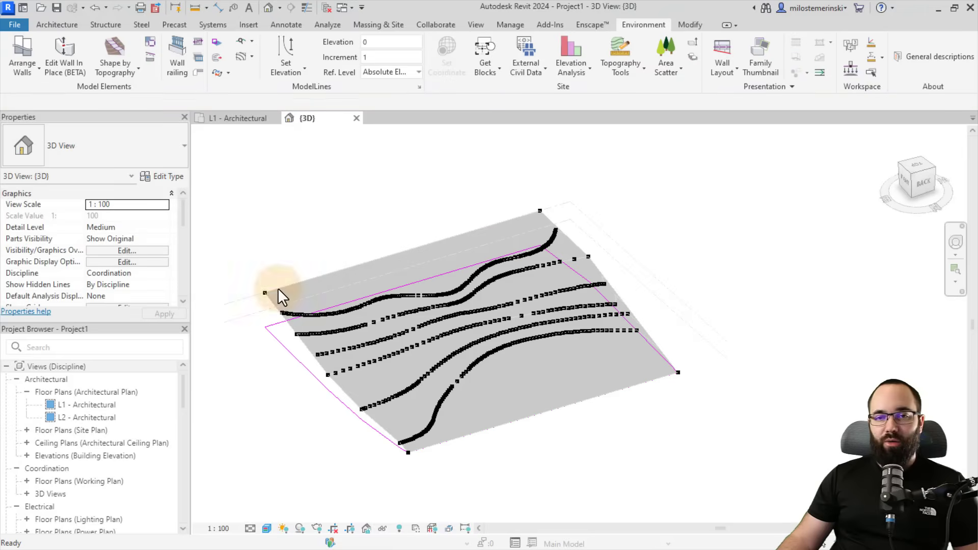
mouse_move(467, 240)
middle_mouse_down()
mouse_move(466, 283)
mouse_move(359, 297)
middle_mouse_up()
left_click(914, 171)
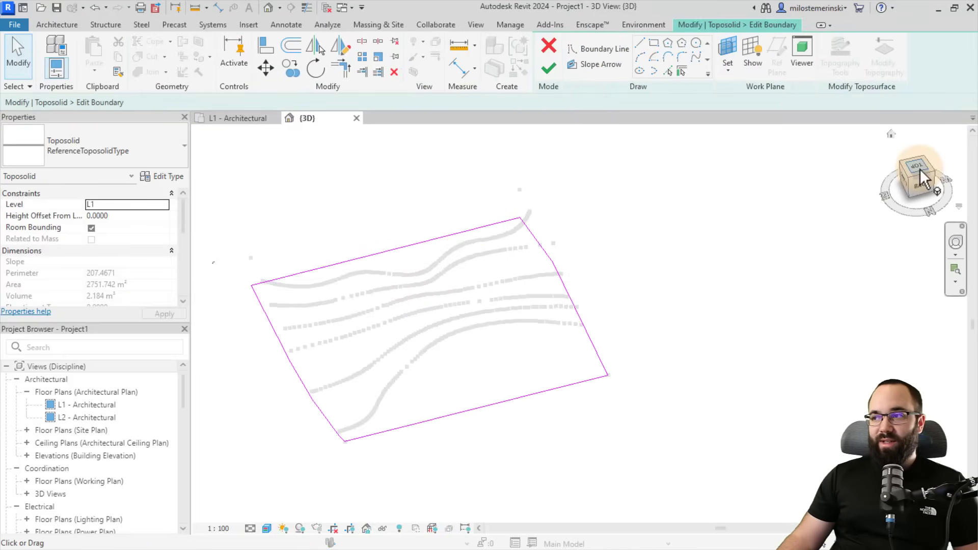
scroll(579, 311, "up", 3)
middle_click_drag(618, 341, 484, 306)
left_click(697, 43)
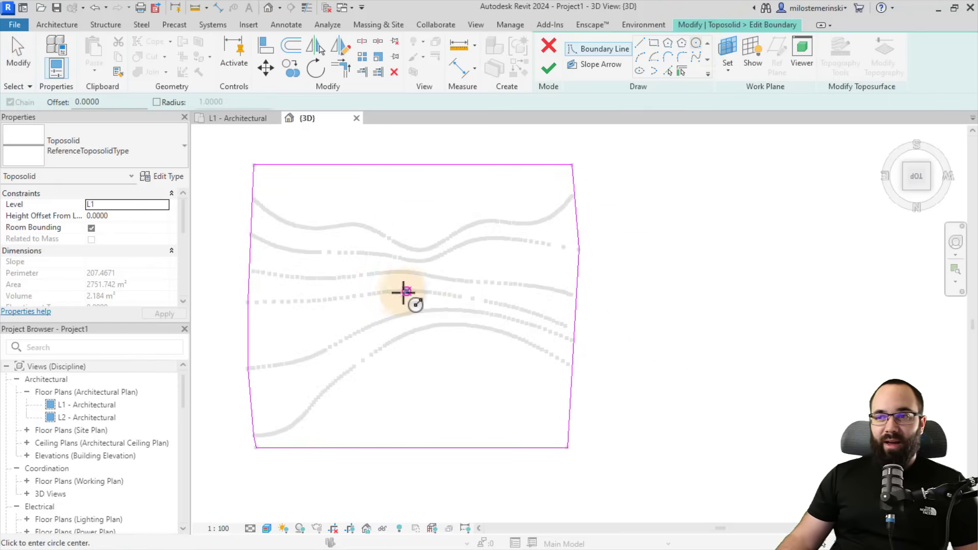
left_click(400, 300)
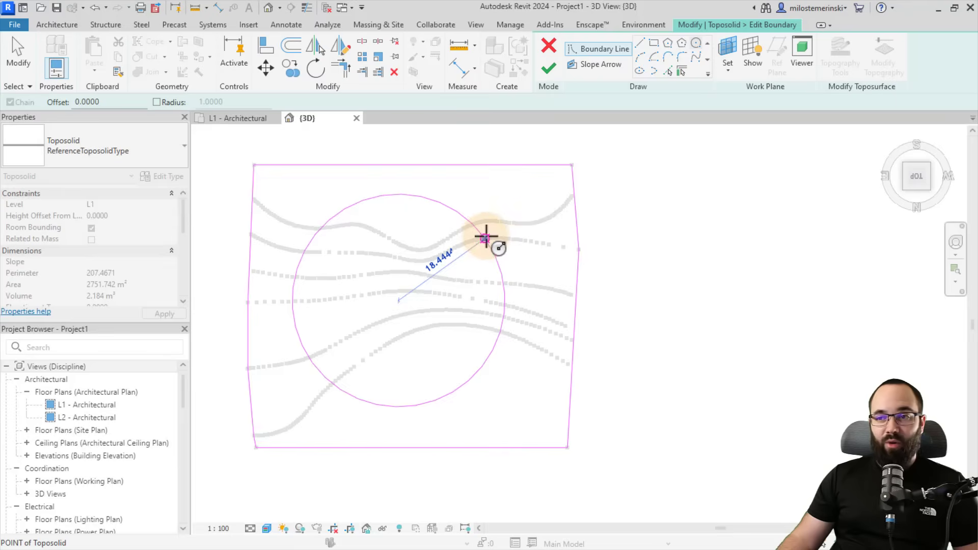
left_click(493, 235)
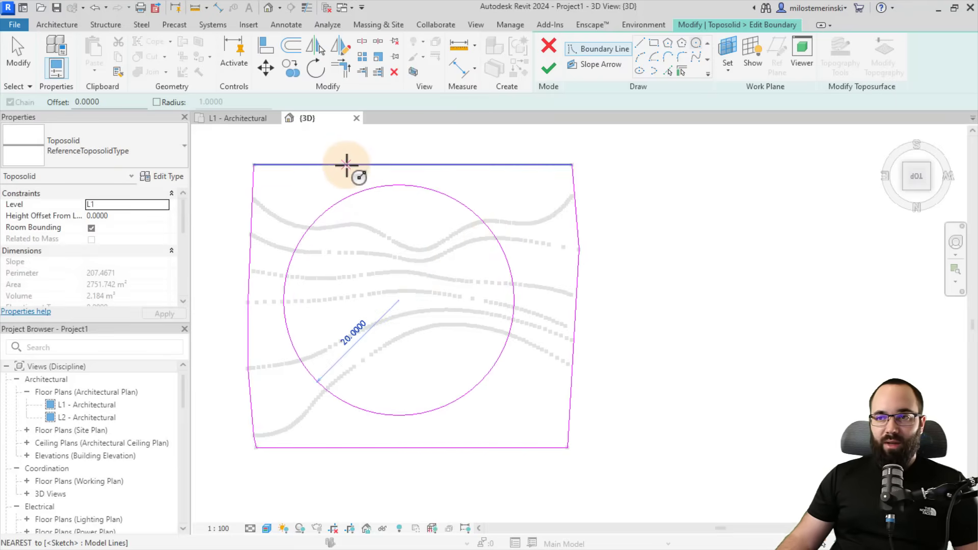
Delete the original outline around the circle, then finish the boundary sketch and the topography edit
key("Escape")
key("Escape")
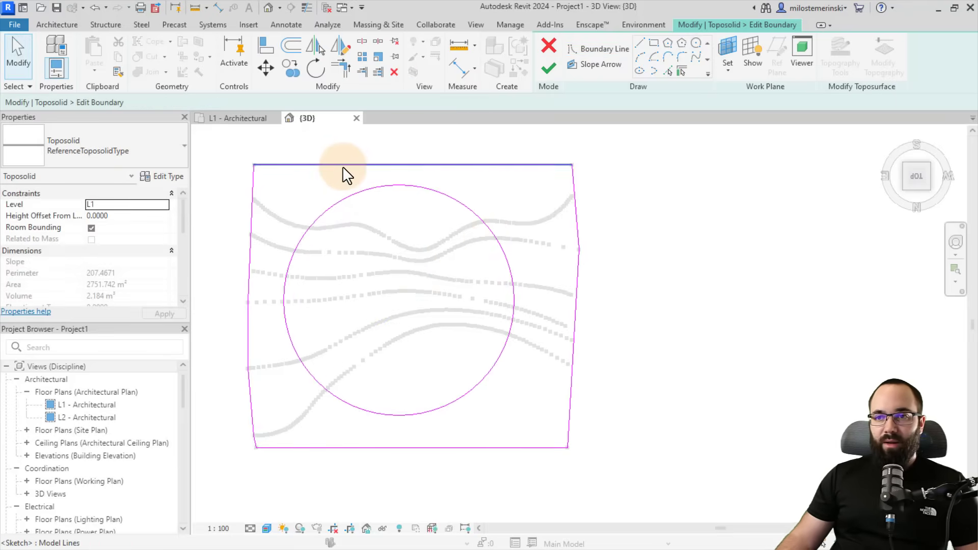
key("Tab")
left_click(342, 167)
key("Delete")
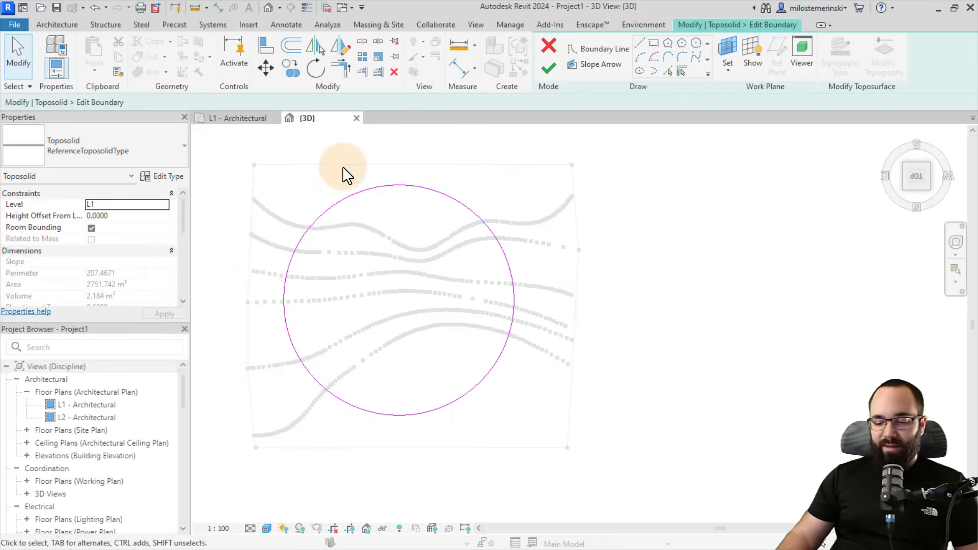
left_click(546, 71)
left_click(451, 221)
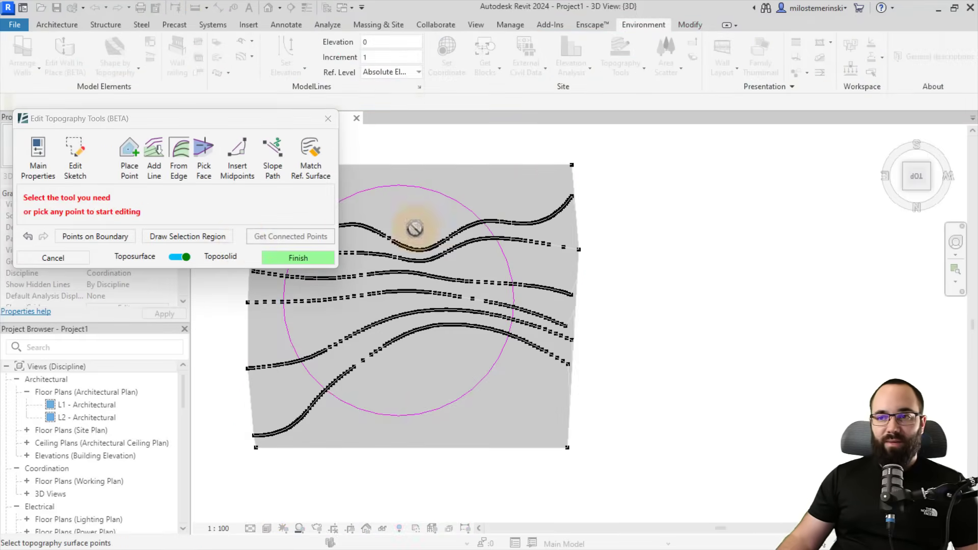
left_click(264, 257)
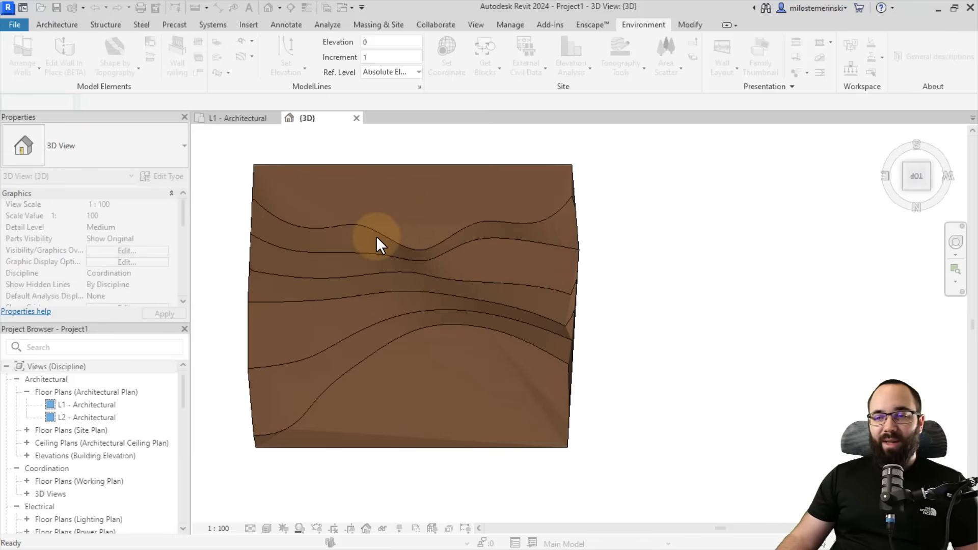
Use Modify Sub Elements on the circular toposolid to examine the shape points along its boundary, then dismiss the save reminder
middle_click_drag(376, 236, 310, 393, "shift")
left_click(305, 388)
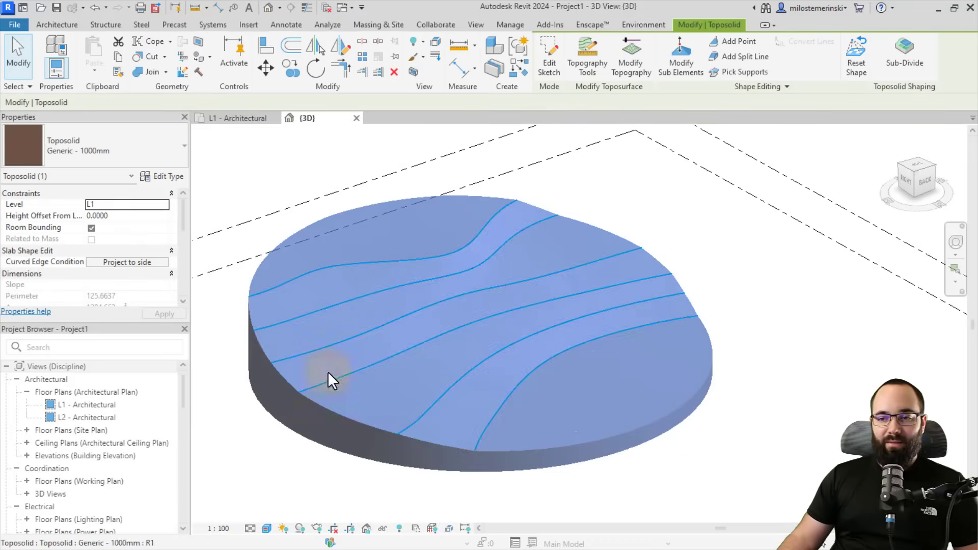
left_click(681, 72)
middle_click_drag(518, 338, 458, 327, "shift")
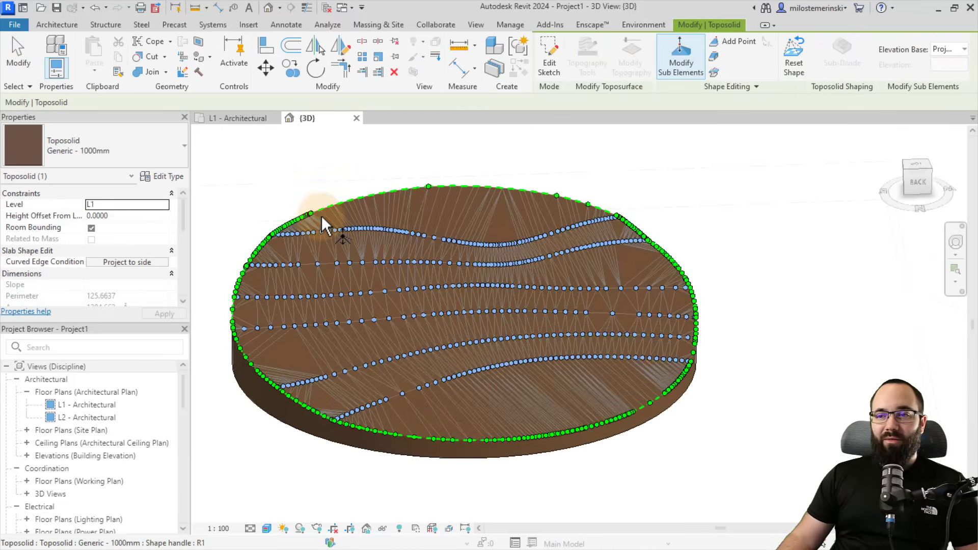
scroll(285, 401, "up", 2)
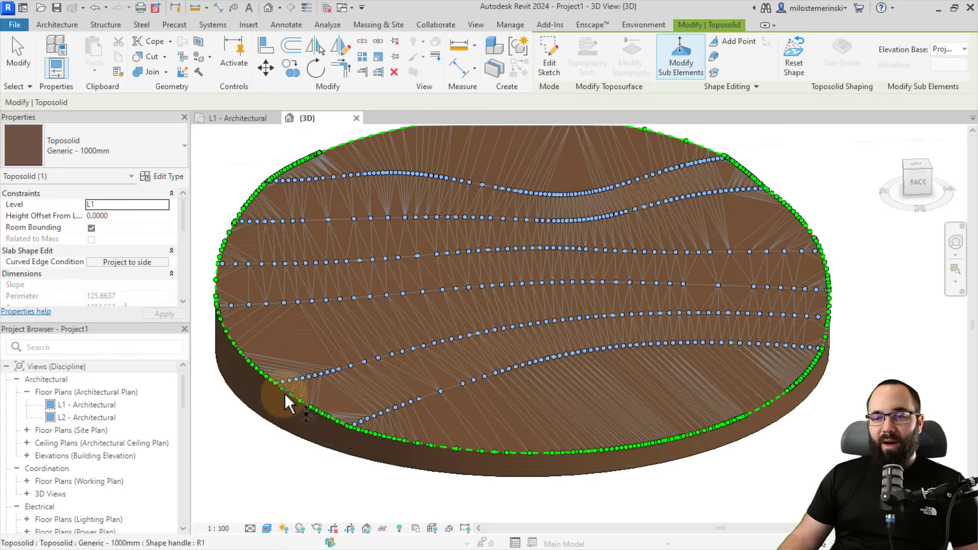
middle_click_drag(723, 427, 649, 380, "shift")
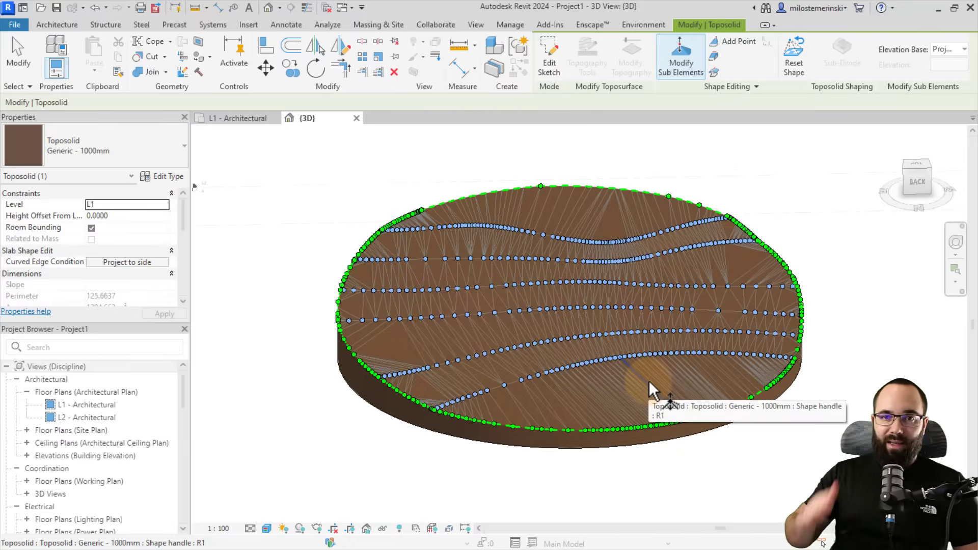
mouse_move(518, 350)
middle_mouse_down("shift")
mouse_move(503, 350)
mouse_move(517, 348)
middle_mouse_up("shift")
left_click(19, 54)
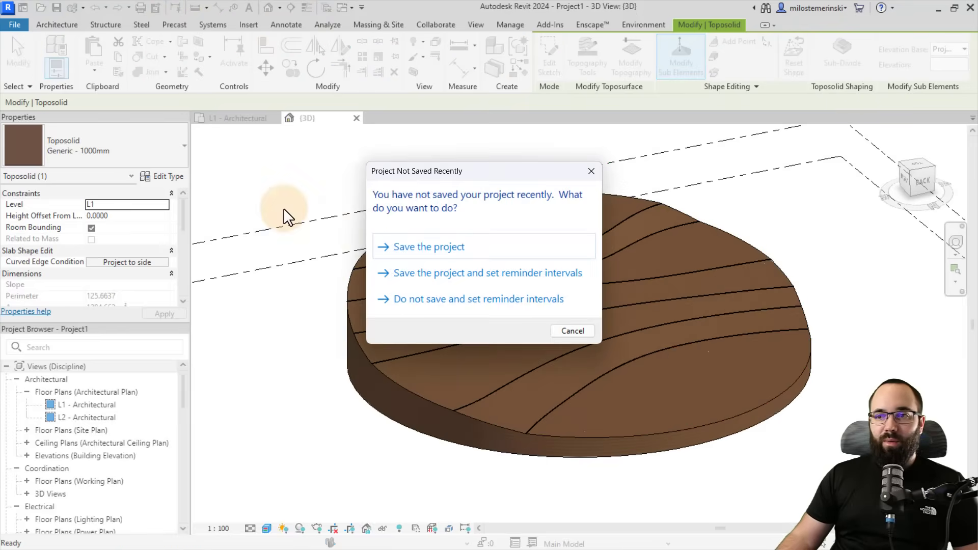
left_click(553, 333)
Delete the circular toposolid from the 3D view
middle_click_drag(506, 306, 393, 360, "shift")
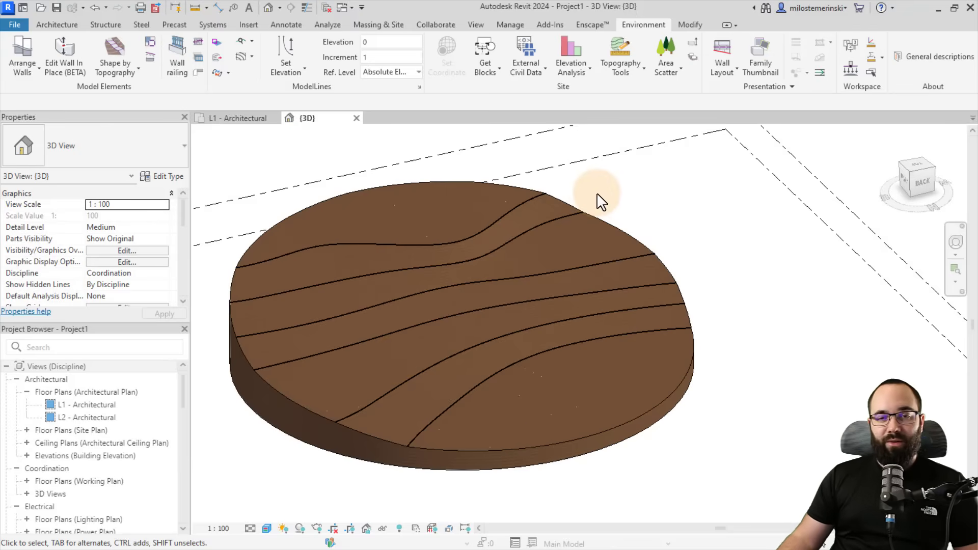
middle_click_drag(608, 194, 622, 240, "shift")
scroll(571, 249, "down", 3)
middle_click_drag(522, 262, 503, 285, "shift")
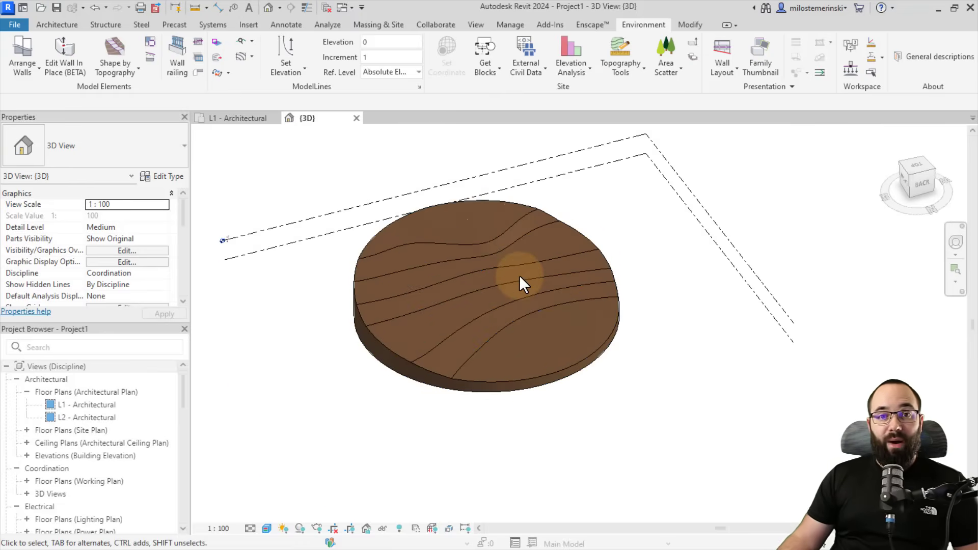
left_click(515, 268)
left_click(359, 244)
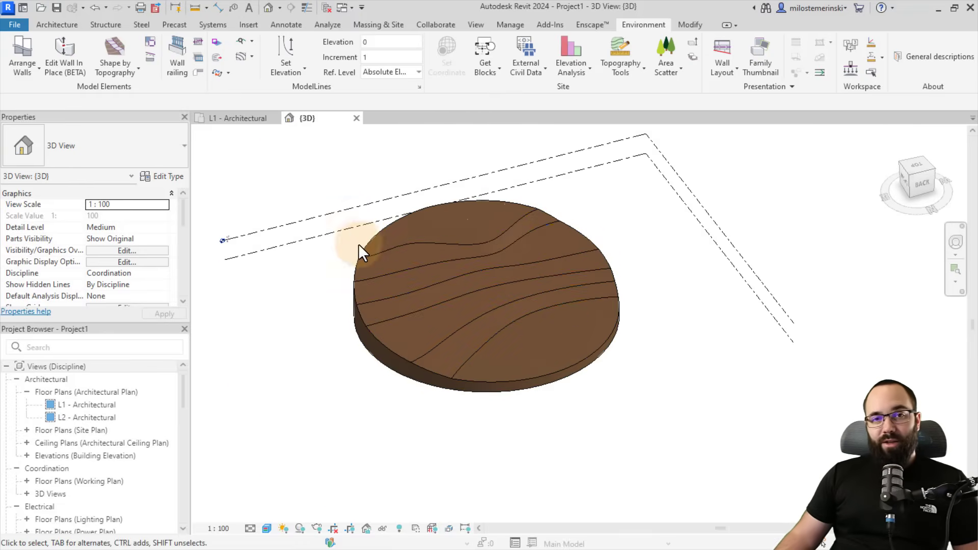
left_click(366, 247)
key("Delete")
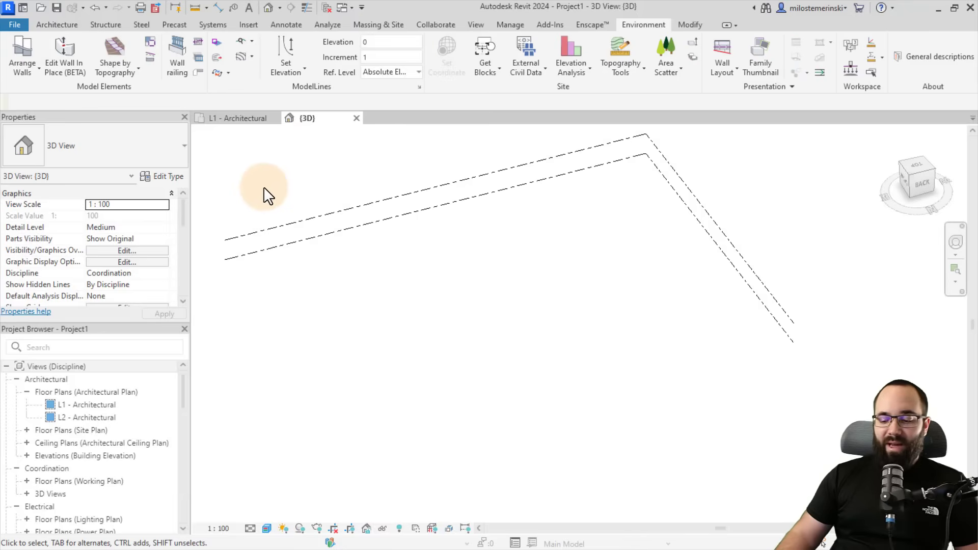
Start a toposolid in Topography Tools with four corner points at elevation 0, outlining a quadrilateral with a perimeter of about 189 m
middle_click_drag(592, 276, 489, 296, "shift")
middle_click_drag(568, 169, 496, 221, "shift")
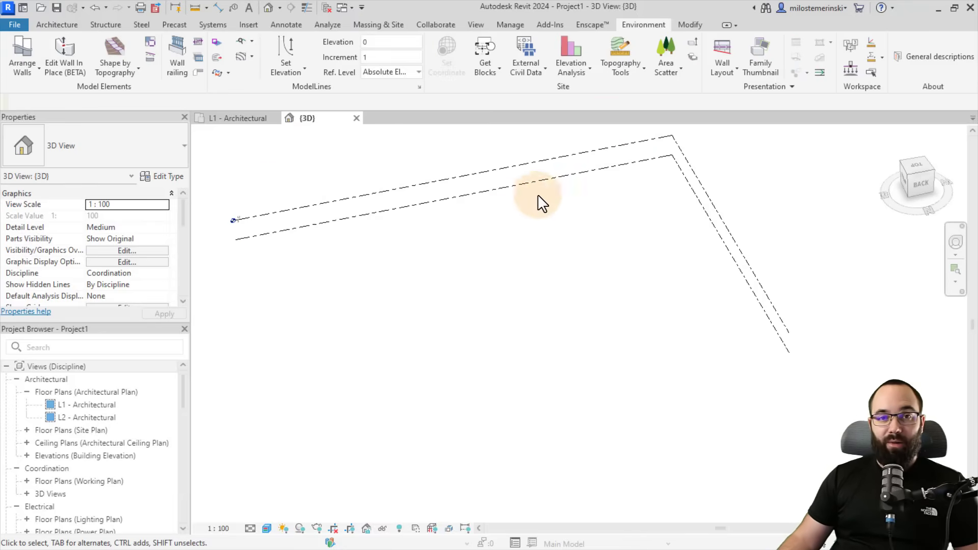
left_click(618, 44)
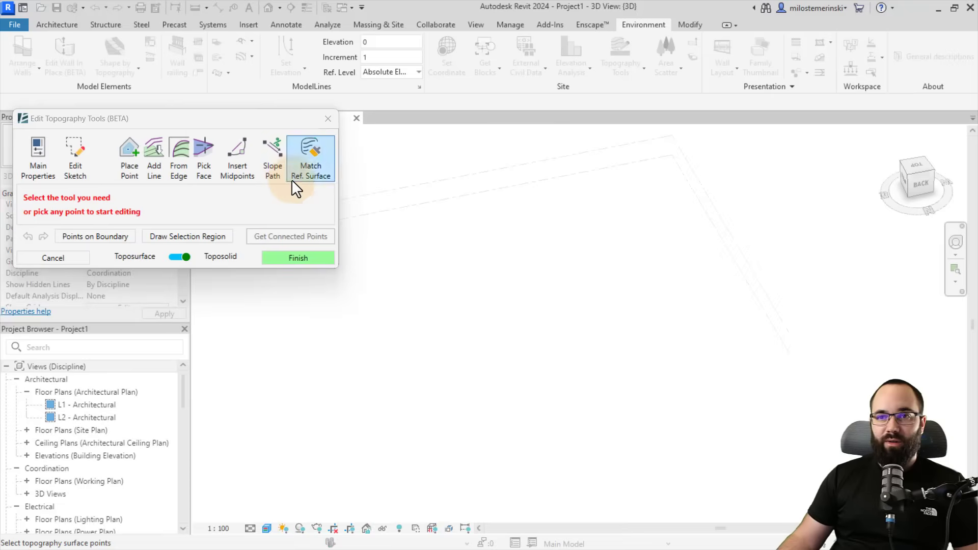
left_click(136, 176)
left_click(600, 195)
left_click(684, 392)
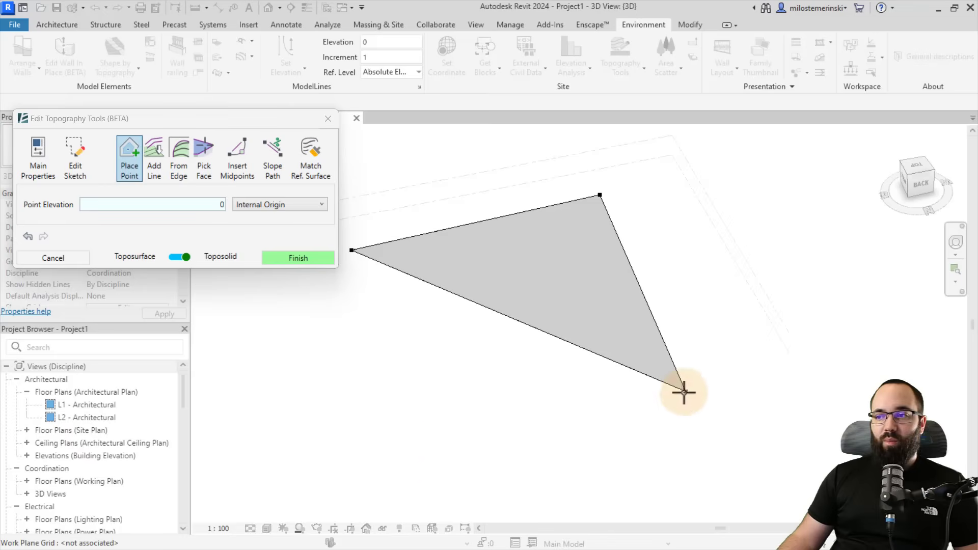
left_click(401, 441)
left_click(226, 275)
Apply the main properties with the Grassland - 1200mm type on level L1, then finish the toposolid
left_click(52, 175)
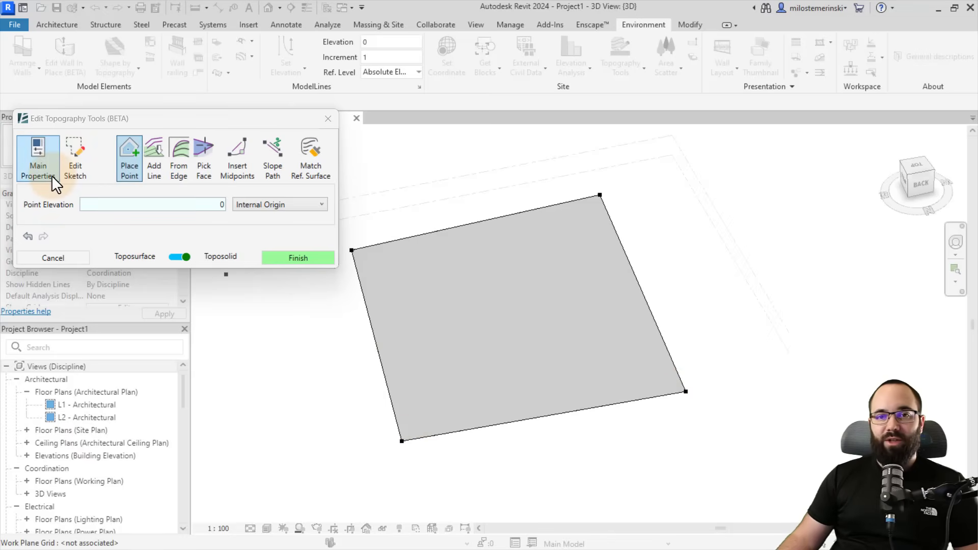
left_click(59, 153)
left_click(61, 216)
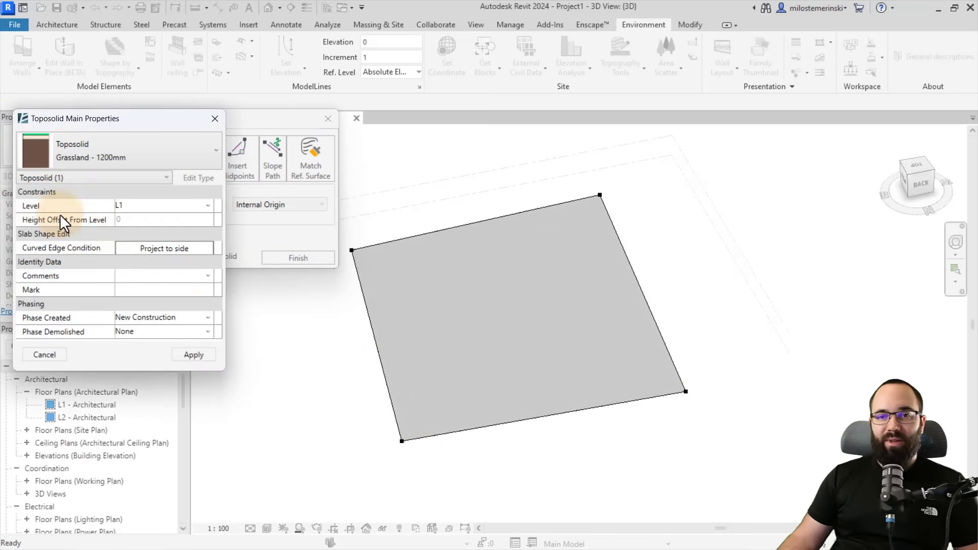
left_click(194, 354)
left_click(309, 258)
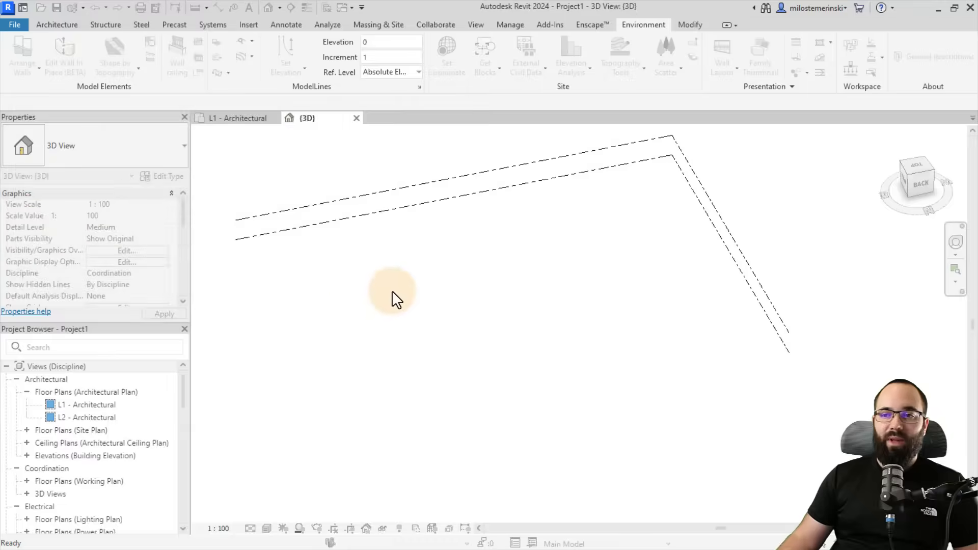
Open the new toposolid in Modify Topography and set the point grid cell size to 2 m
middle_click_drag(493, 264, 426, 253, "shift")
left_click(376, 197)
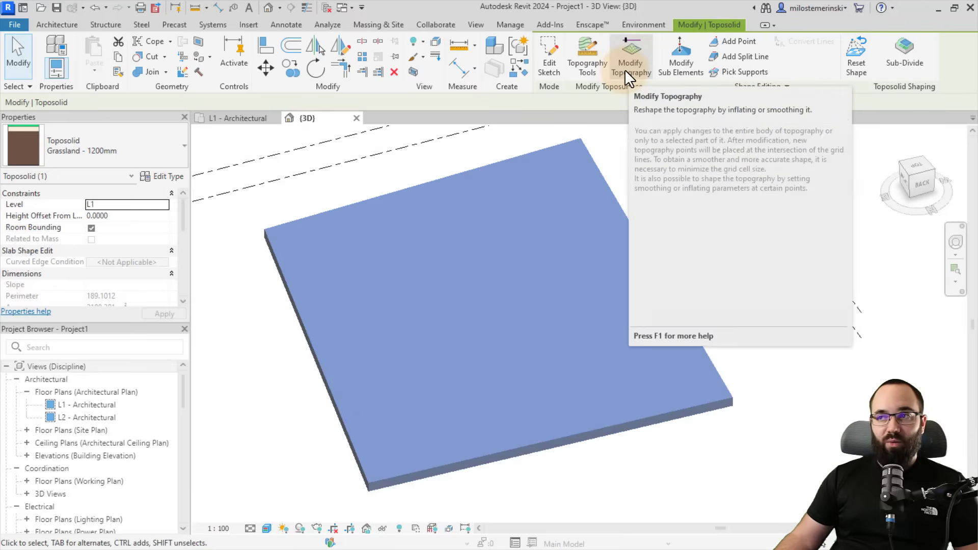
left_click(625, 69)
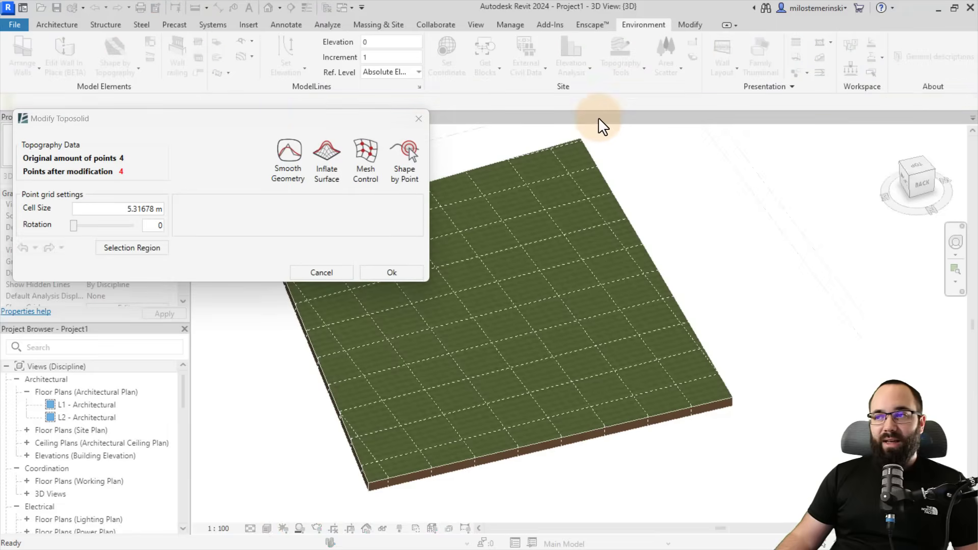
left_click_drag(271, 120, 276, 77)
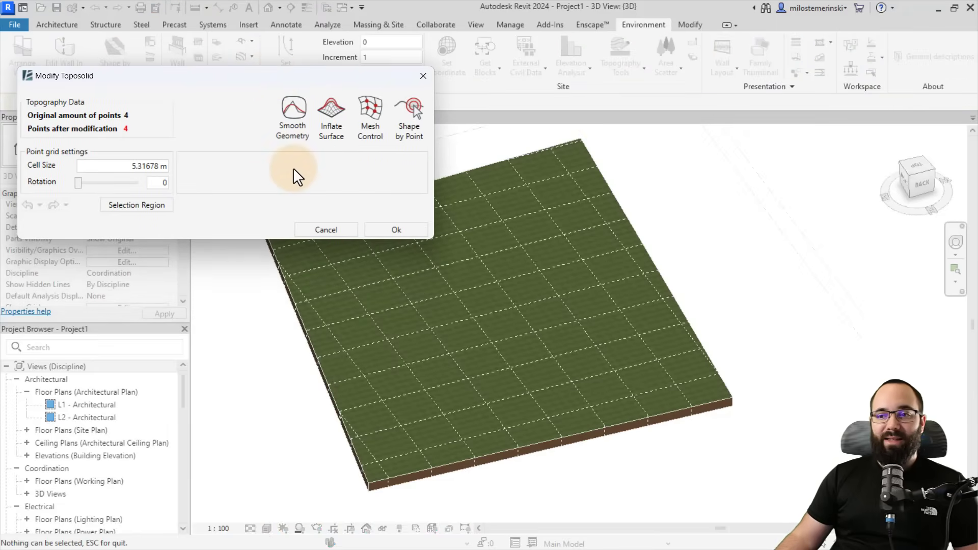
middle_click_drag(513, 330, 555, 321, "shift")
scroll(531, 356, "up", 4)
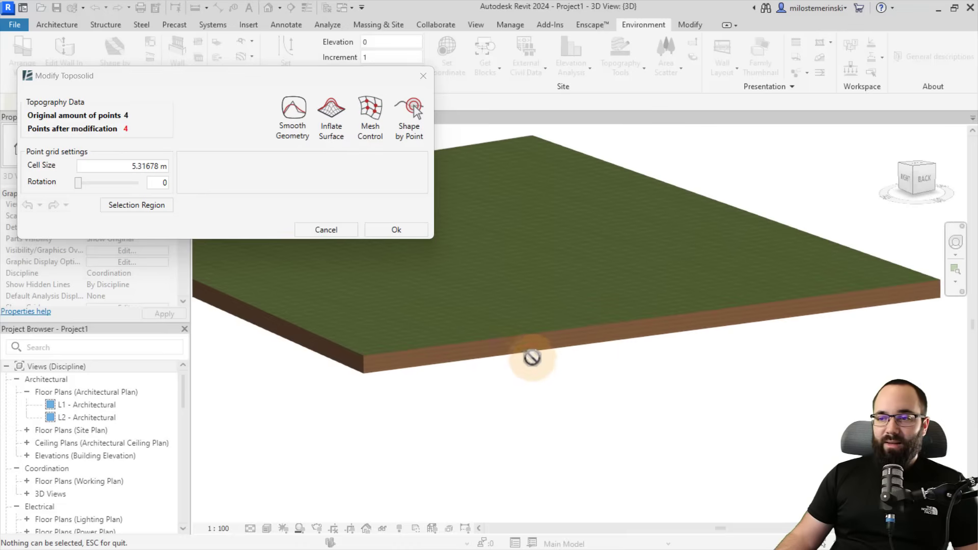
scroll(535, 327, "down", 4)
middle_click_drag(535, 327, 492, 362, "shift")
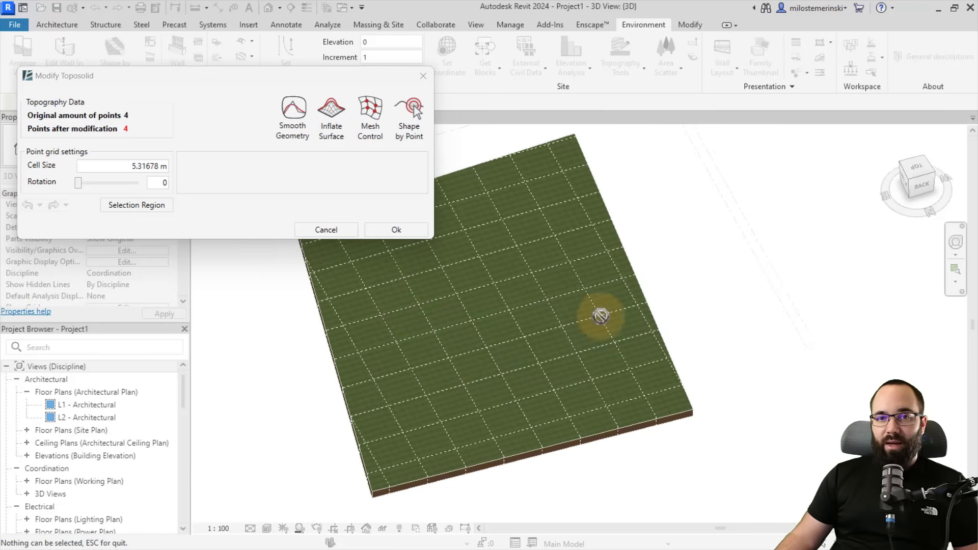
middle_click_drag(513, 368, 518, 377, "shift")
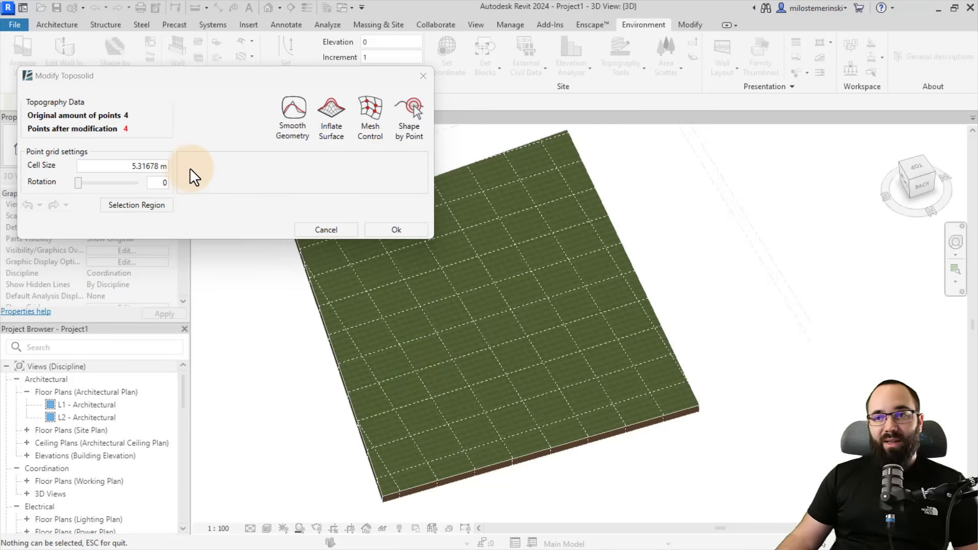
left_click(117, 166)
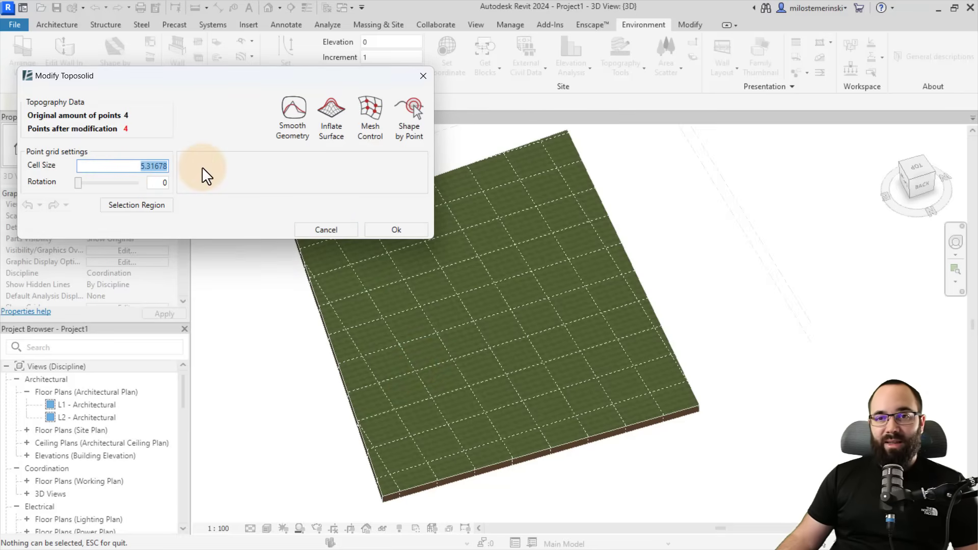
type("2")
key("Return")
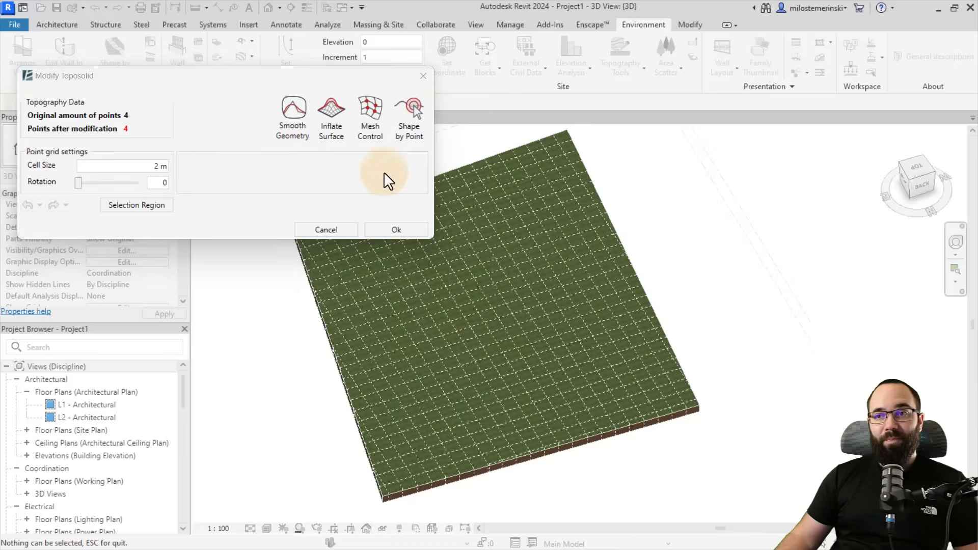
Activate Mesh Control for the toposolid and set the mesh density to 8 m
left_click(372, 133)
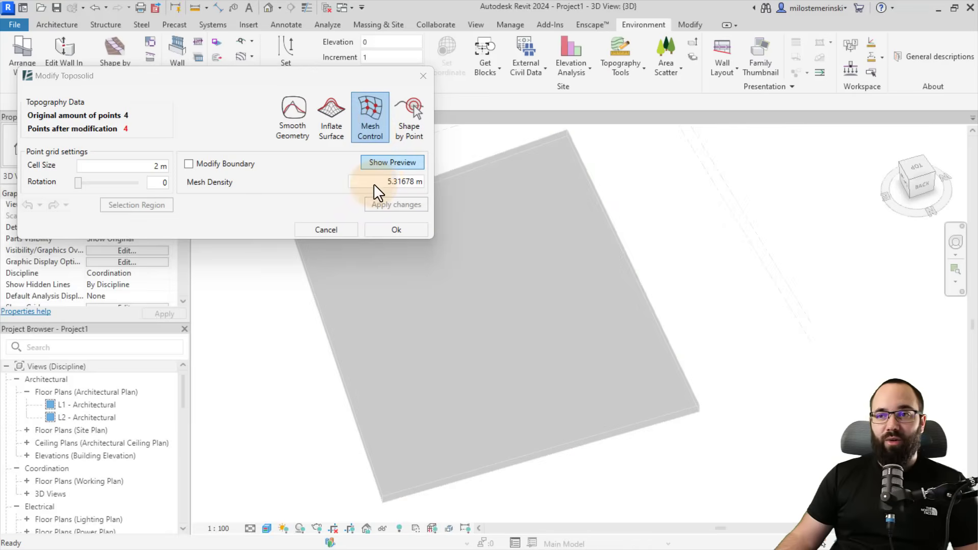
middle_click_drag(498, 386, 424, 230, "shift")
left_click_drag(384, 184, 423, 182)
type("8")
key("Return")
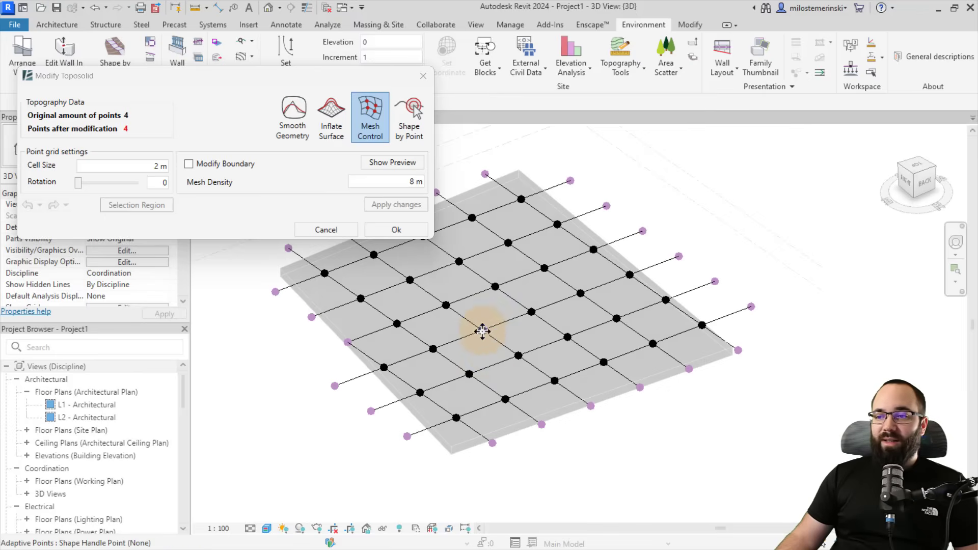
Raise four neighbouring mesh control points near the middle of the toposolid to form a hill
left_click(483, 334)
middle_click_drag(498, 356, 483, 317, "shift")
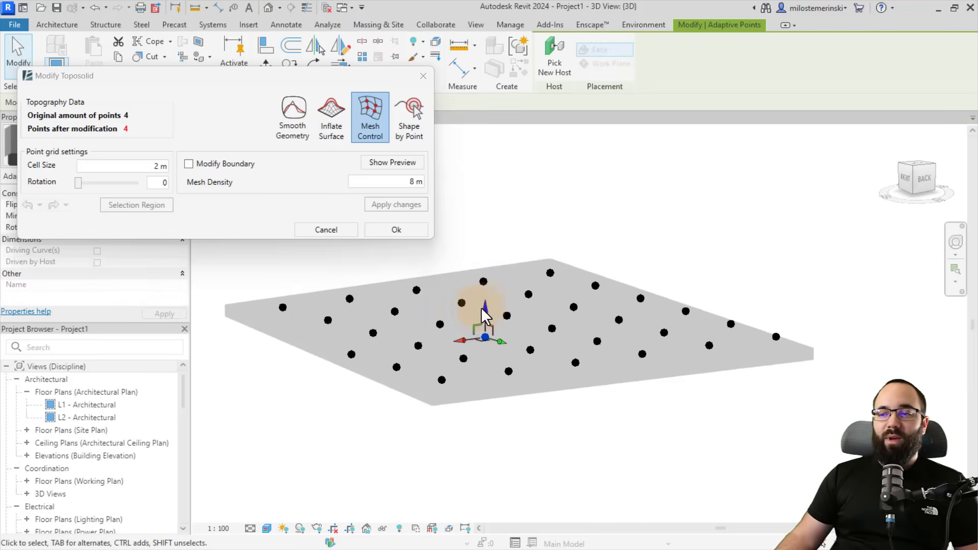
middle_click_drag(476, 284, 575, 375, "shift")
scroll(603, 377, "up", 3)
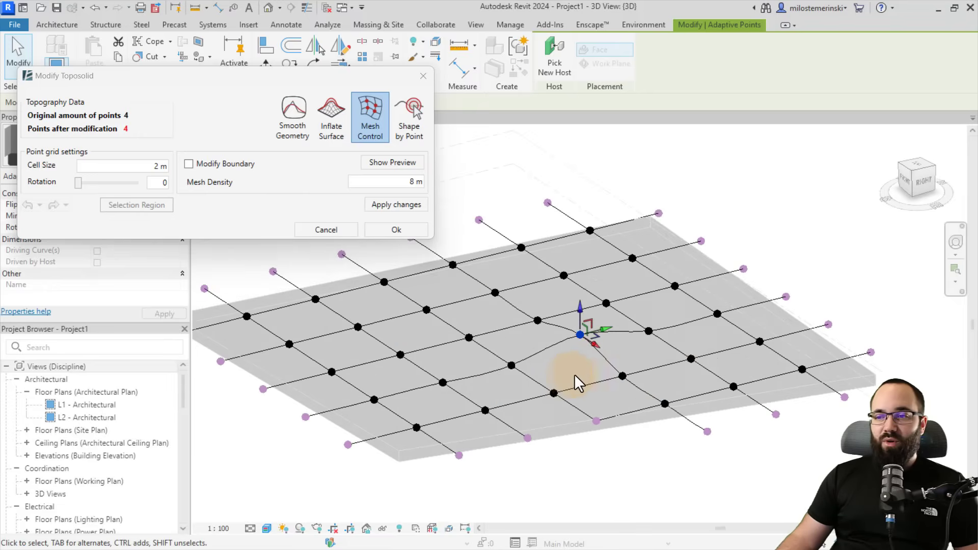
left_click(512, 366)
middle_click_drag(519, 351, 498, 367, "shift")
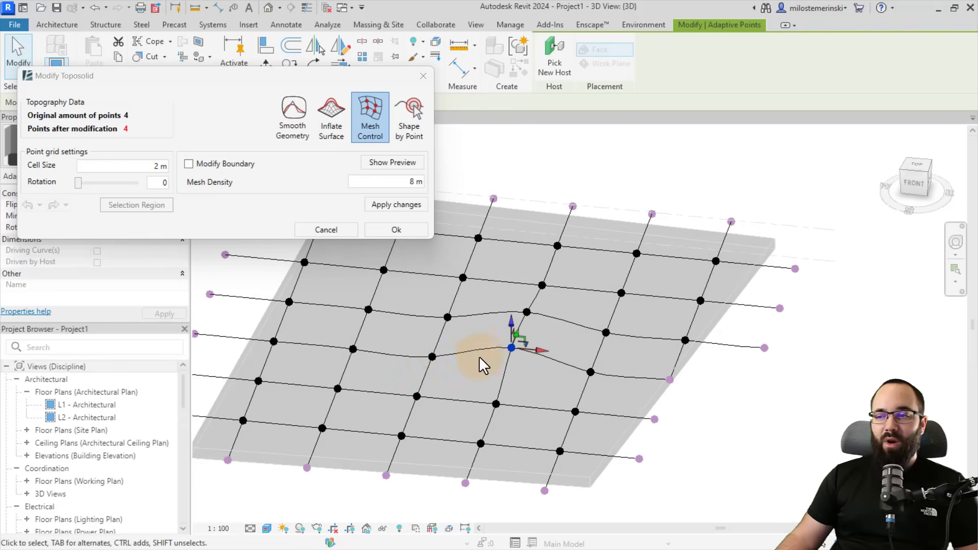
left_click_drag(434, 354, 436, 338)
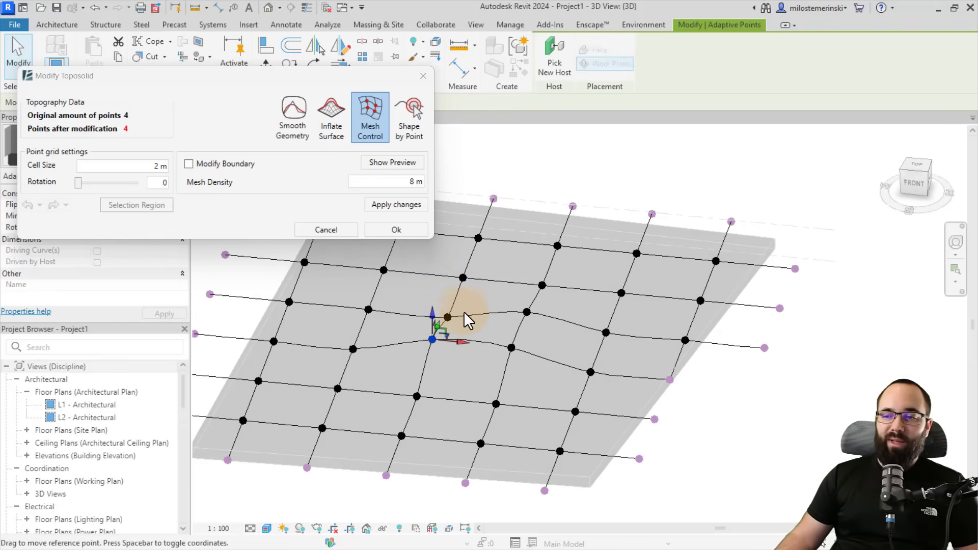
middle_click_drag(442, 287, 535, 314, "shift")
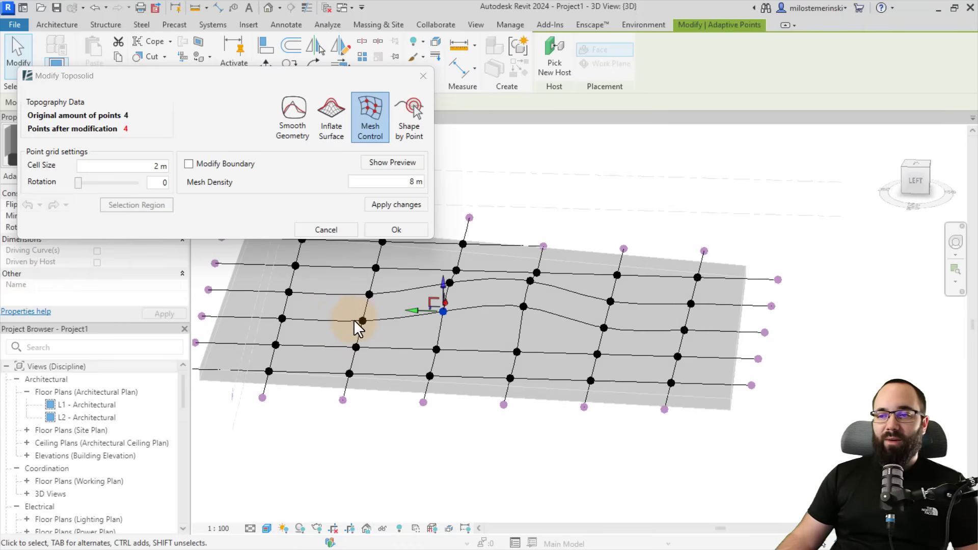
left_click_drag(361, 320, 369, 269)
middle_click_drag(441, 351, 561, 349, "shift")
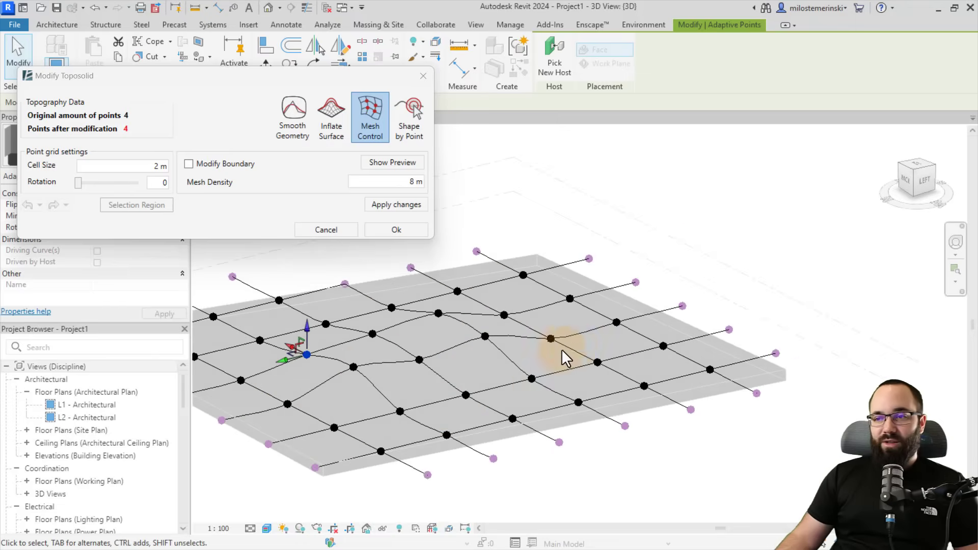
key("Escape")
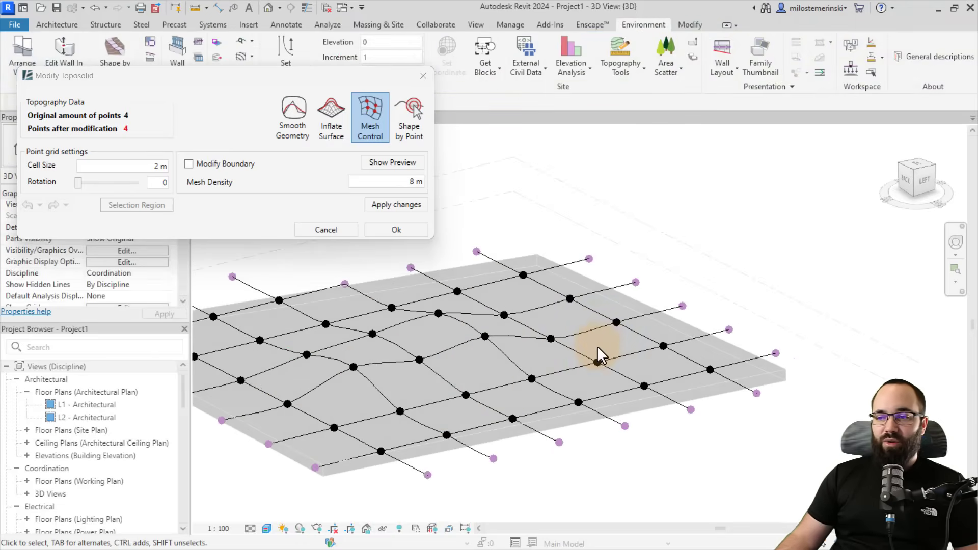
Raise further interior mesh control points beside the central hill to extend the uneven terrain
left_click_drag(598, 362, 597, 351)
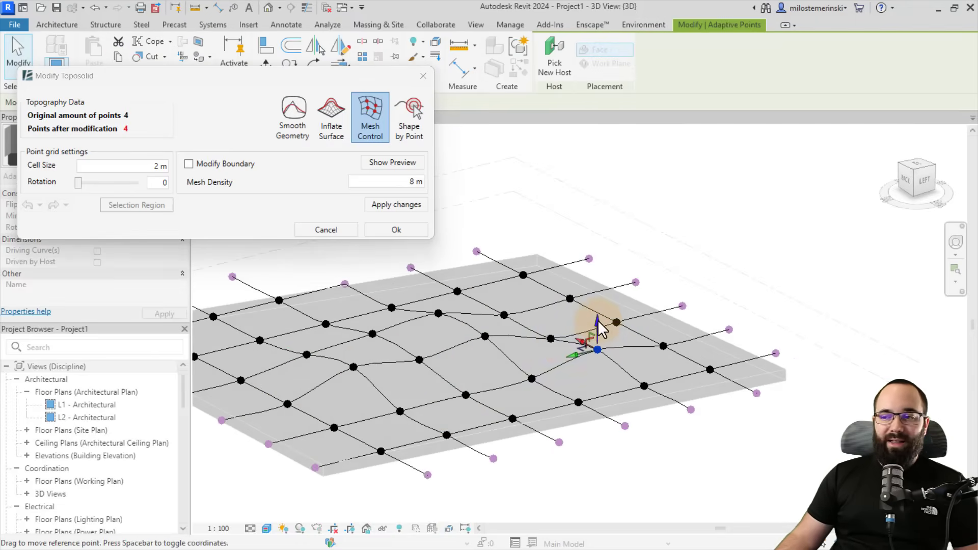
left_click(551, 338)
middle_click_drag(550, 313, 400, 421, "shift")
left_click_drag(428, 425, 424, 419)
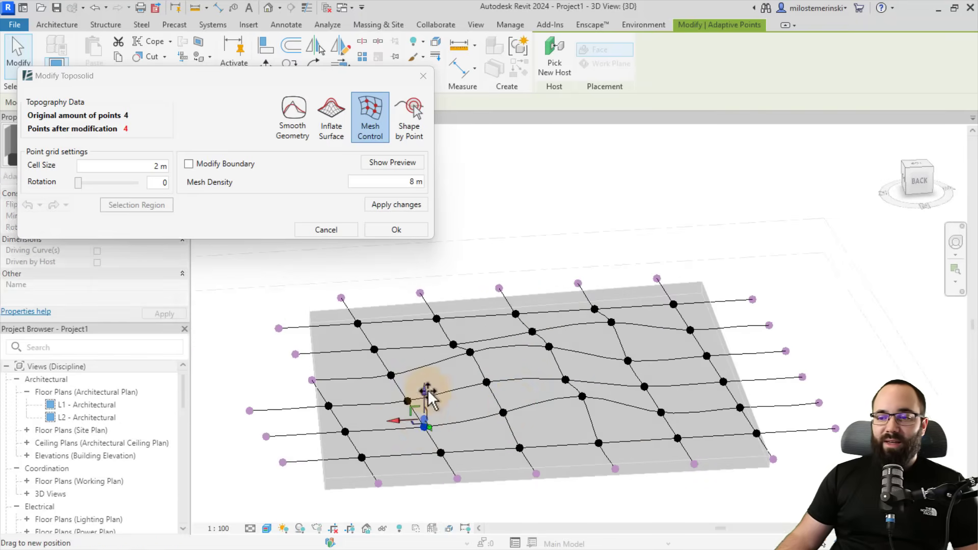
middle_click_drag(385, 400, 363, 449, "shift")
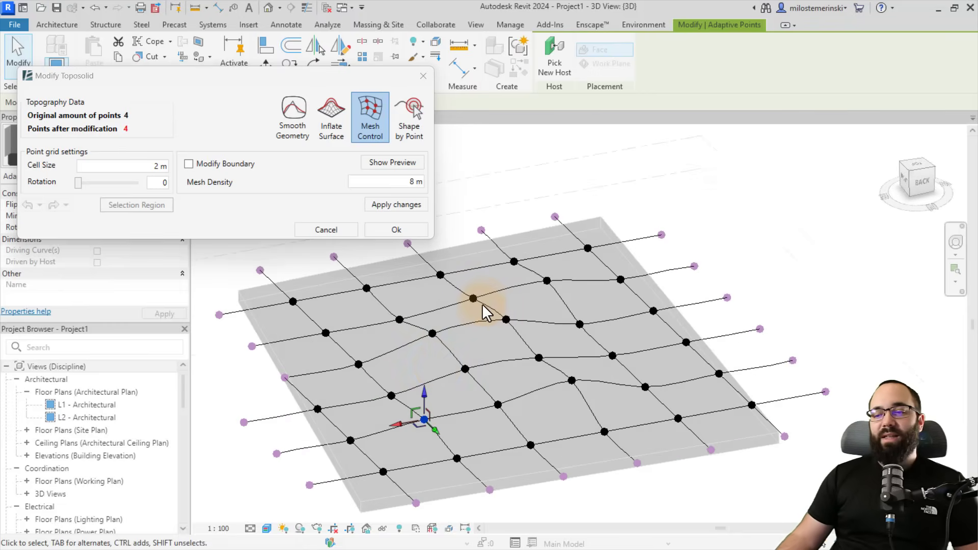
middle_click_drag(527, 390, 511, 362, "shift")
Apply the mesh control changes and accept the toposolid modification
left_click(391, 206)
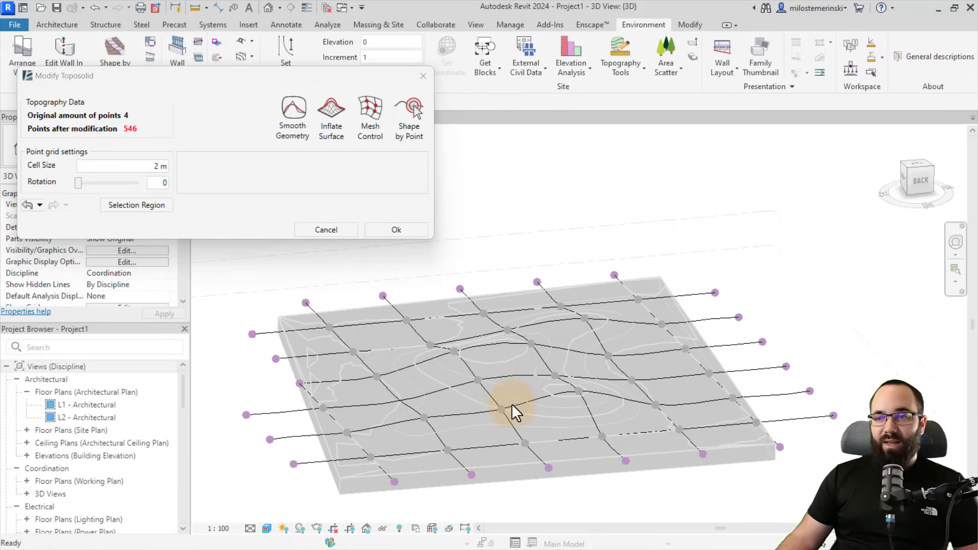
middle_click_drag(503, 419, 497, 381, "shift")
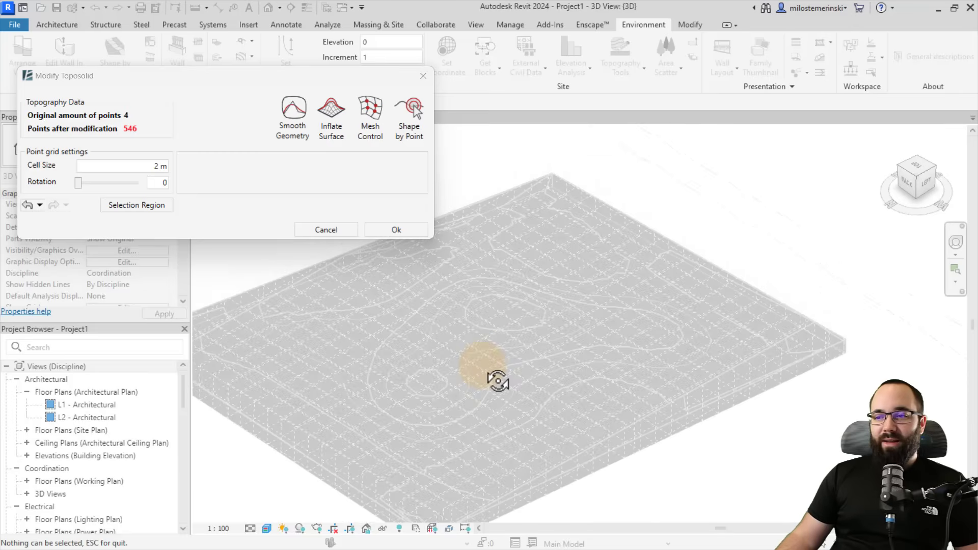
middle_click_drag(505, 295, 372, 253, "shift")
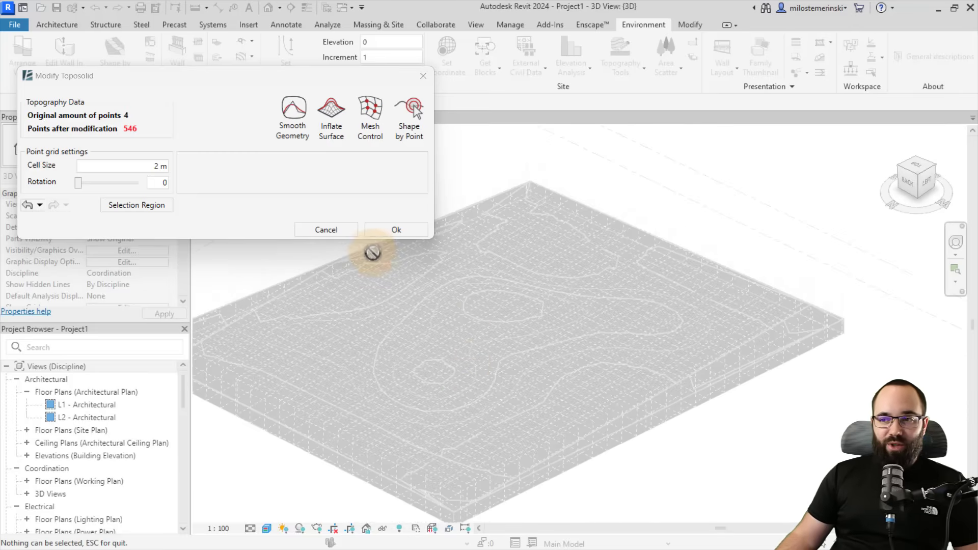
left_click(389, 230)
middle_click_drag(648, 447, 542, 417, "shift")
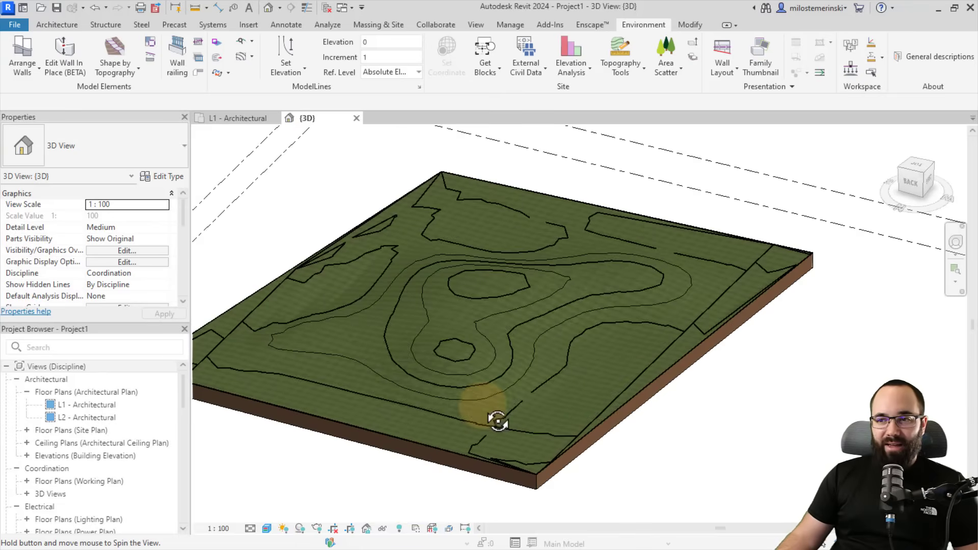
Use Modify Sub Elements on the reshaped toposolid to examine its grid of shape points, then leave the editing mode
middle_click_drag(483, 405, 460, 415, "shift")
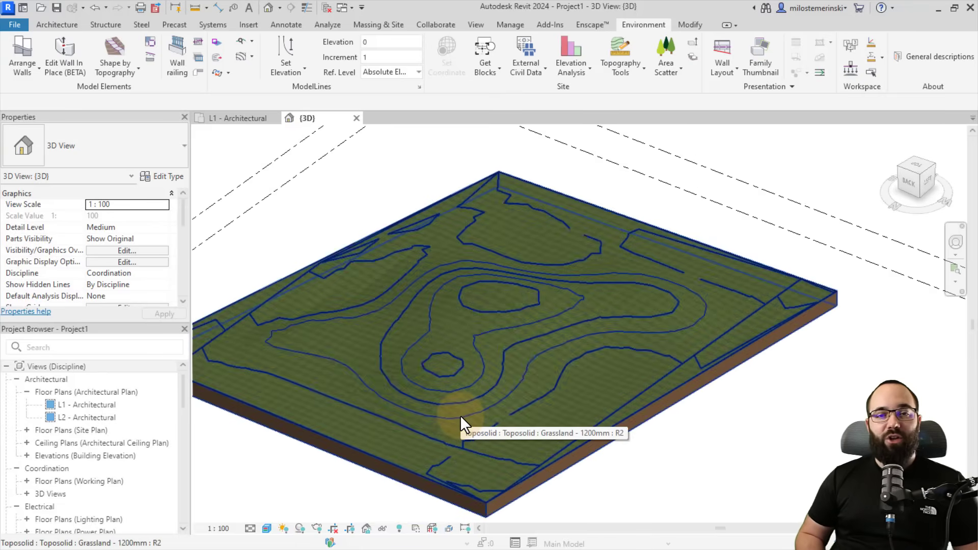
left_click(446, 376)
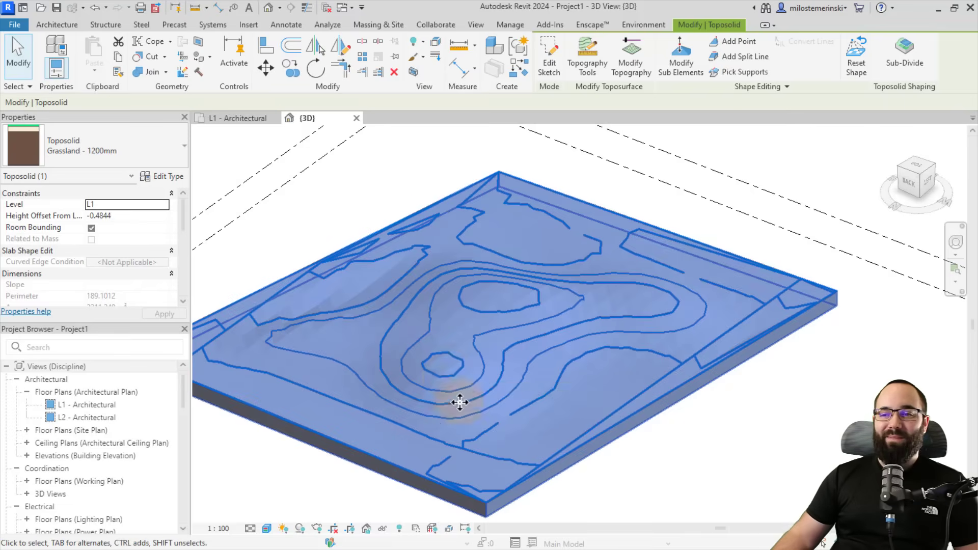
left_click(672, 72)
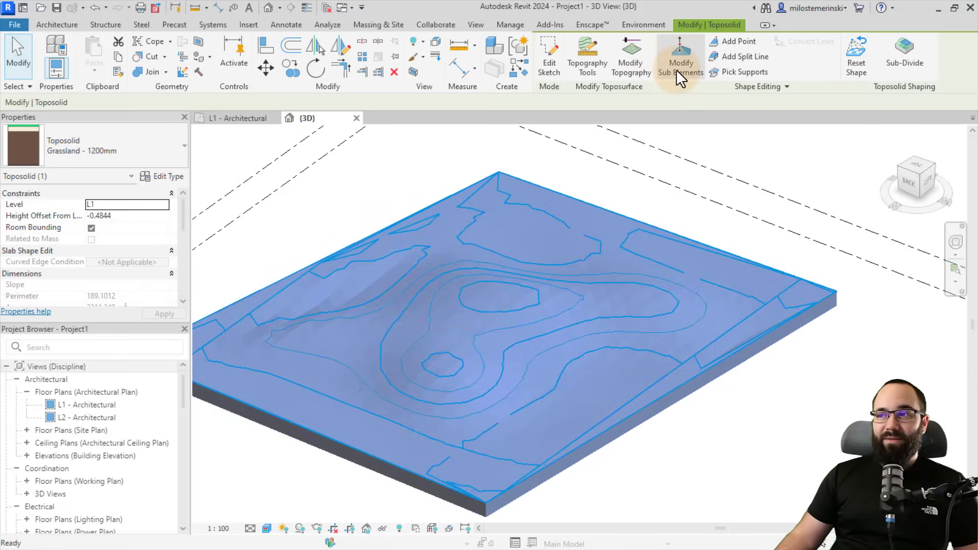
middle_click_drag(552, 273, 476, 452, "shift")
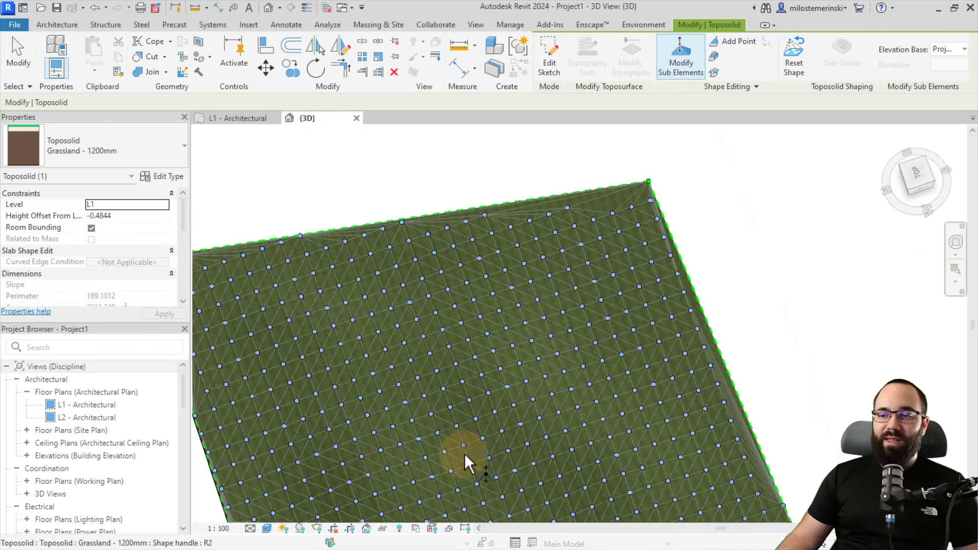
middle_click_drag(512, 412, 484, 211, "shift")
key("Escape")
key("Escape")
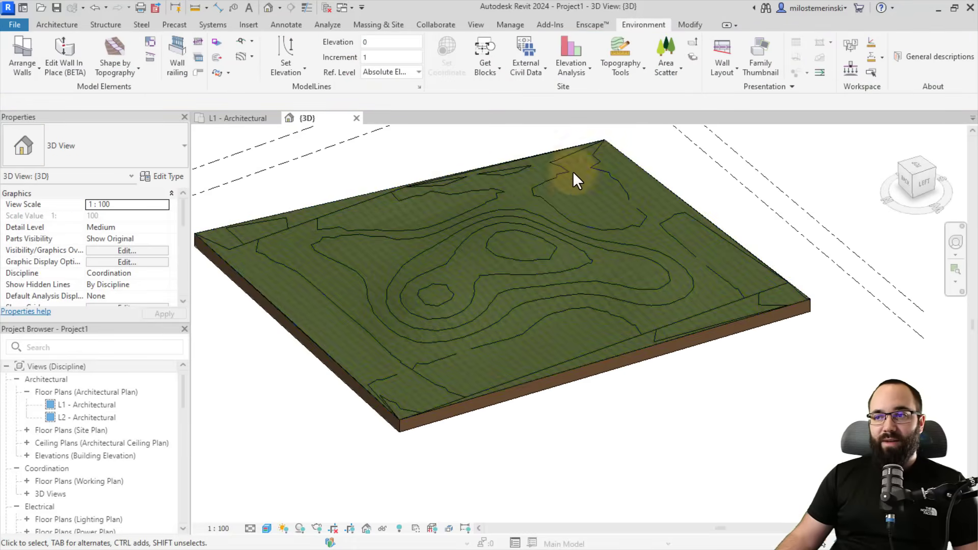
Start raising the saddle between the two hills of the toposolid using Shape by Point with 1.524 m gain and 6.096 m shape size
scroll(502, 235, "up", 3)
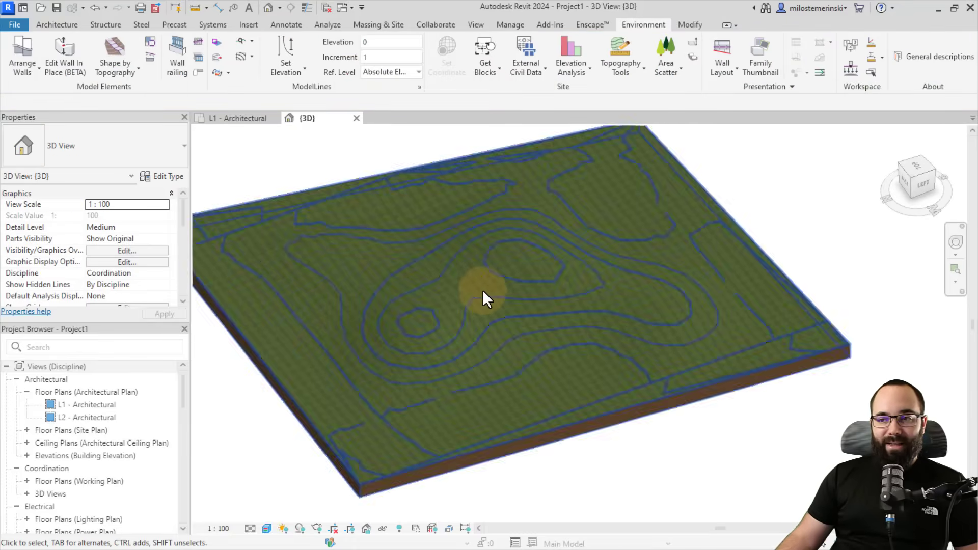
left_click(486, 274)
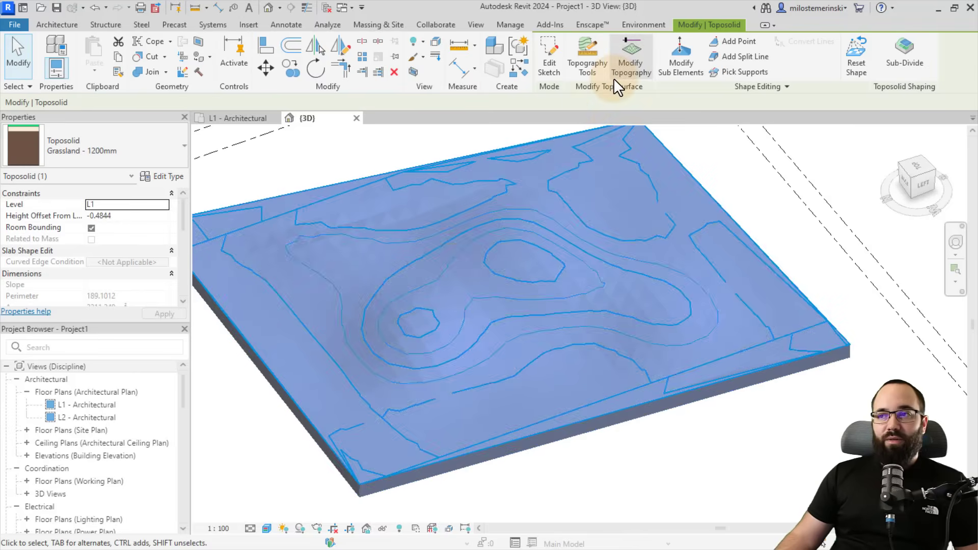
left_click(629, 75)
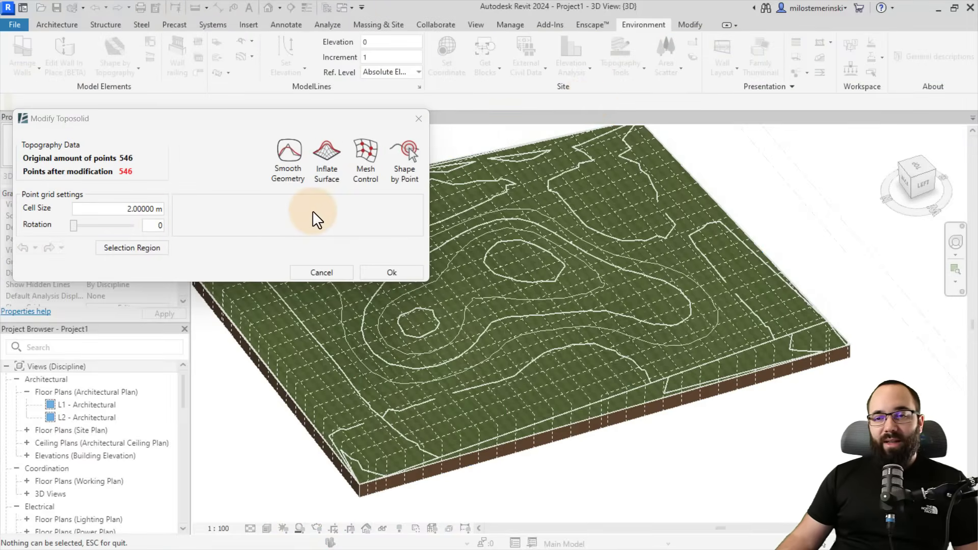
left_click(401, 178)
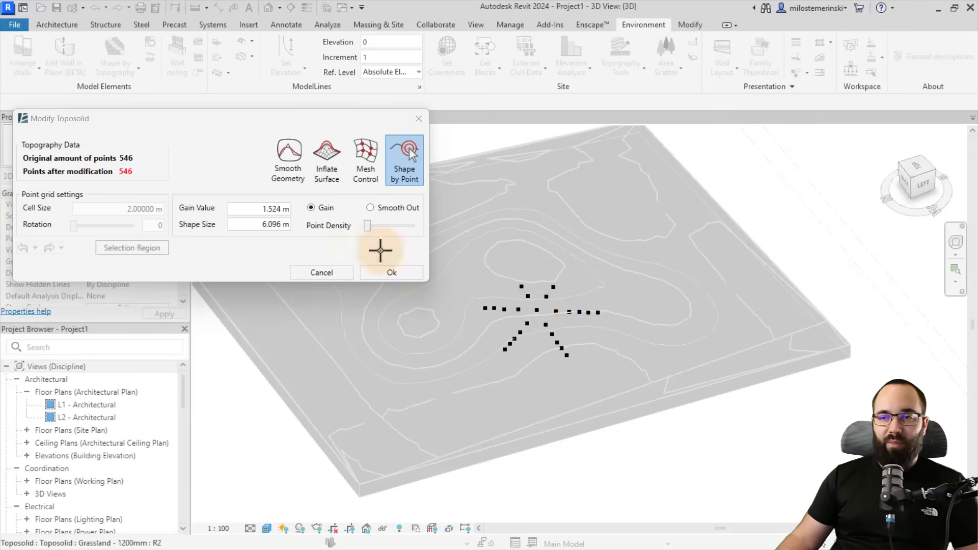
left_click(270, 225)
left_click(262, 209)
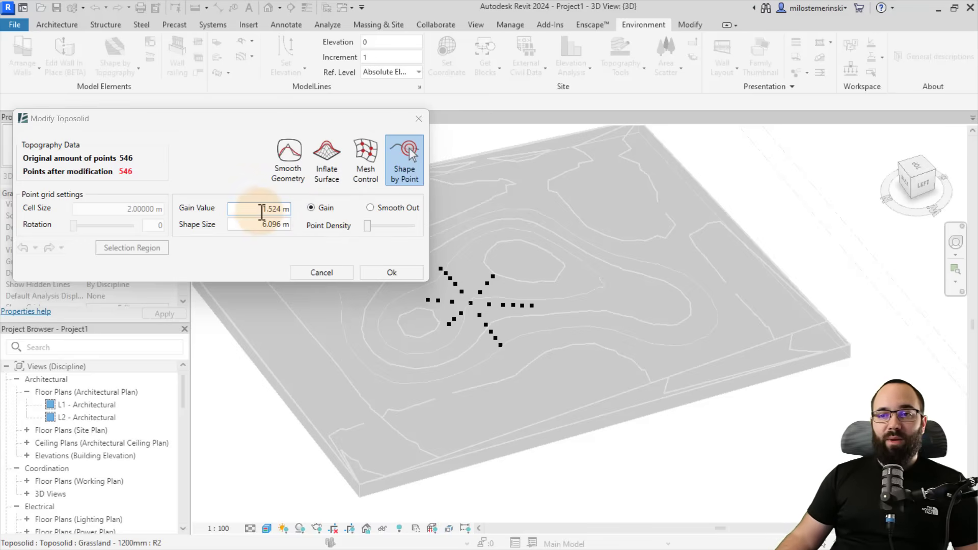
left_click(548, 290)
Place further Shape by Point gains beside the first one to build up the central hill
middle_click_drag(557, 290, 552, 249, "shift")
left_click(525, 263)
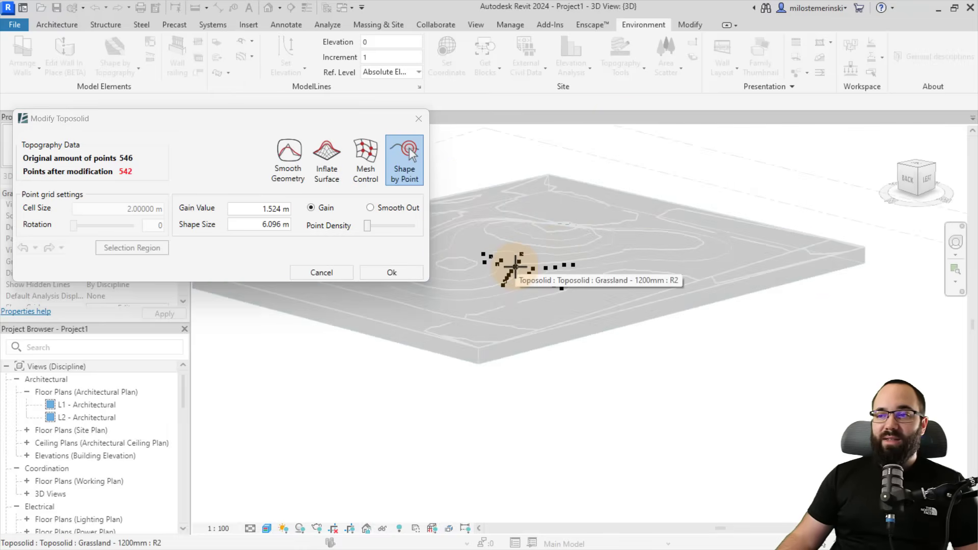
left_click(509, 275)
mouse_move(509, 277)
middle_mouse_down("shift")
mouse_move(528, 280)
mouse_move(584, 246)
mouse_move(525, 295)
mouse_move(513, 284)
middle_mouse_up("shift")
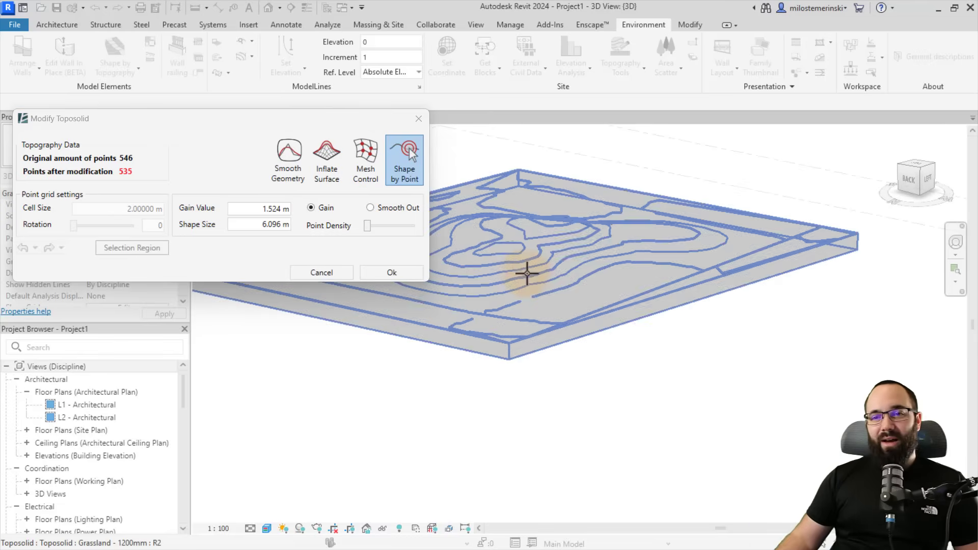
left_click(524, 280)
middle_click_drag(524, 280, 540, 295, "shift")
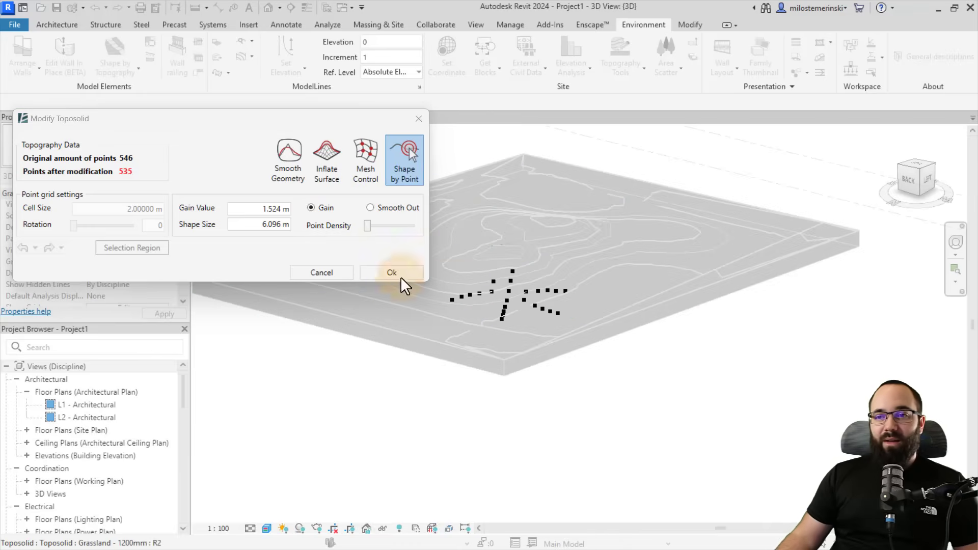
middle_click_drag(491, 258, 566, 340, "shift")
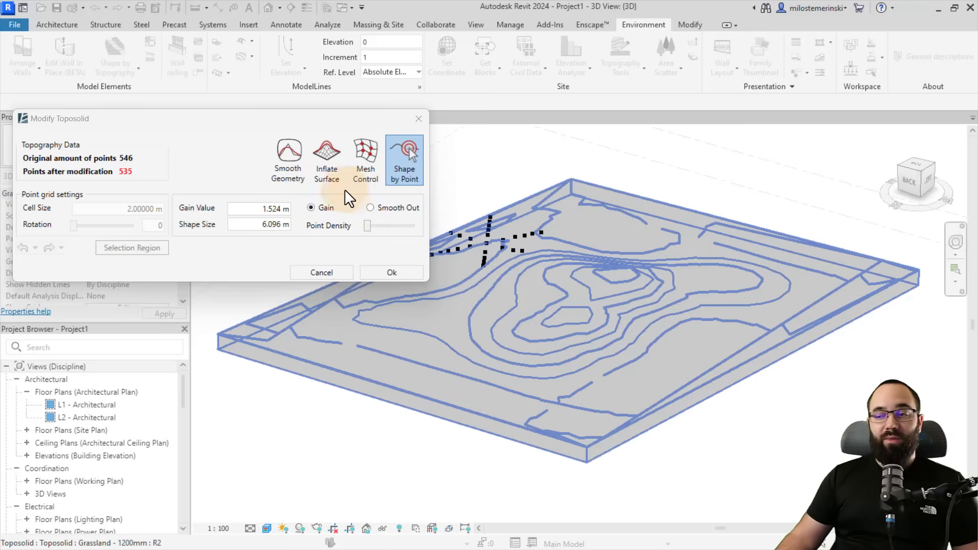
Smooth the toposolid's geometry with smoothing level 3 and a 2 m cell size, and accept the toposolid modification
left_click(299, 184)
double_click(389, 226)
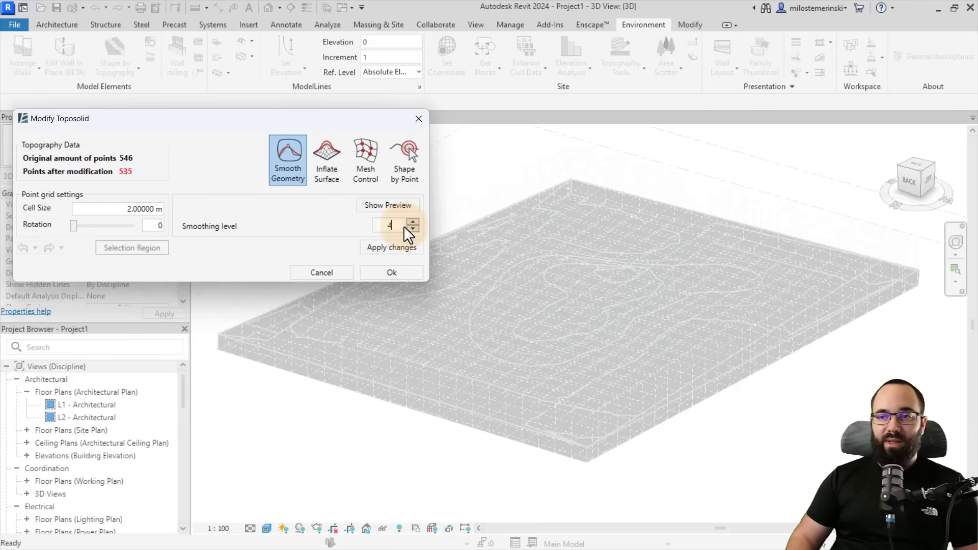
left_click(412, 229)
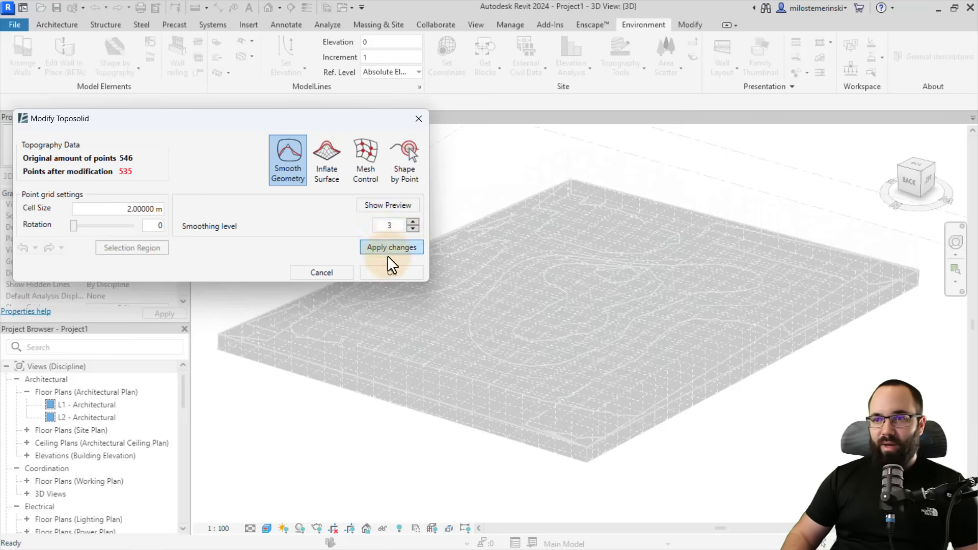
left_click(390, 247)
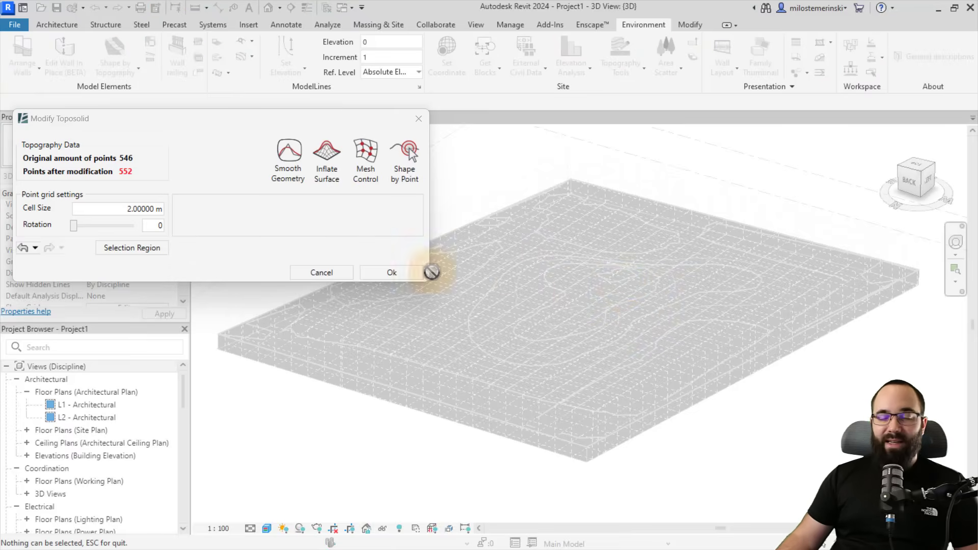
left_click(115, 210)
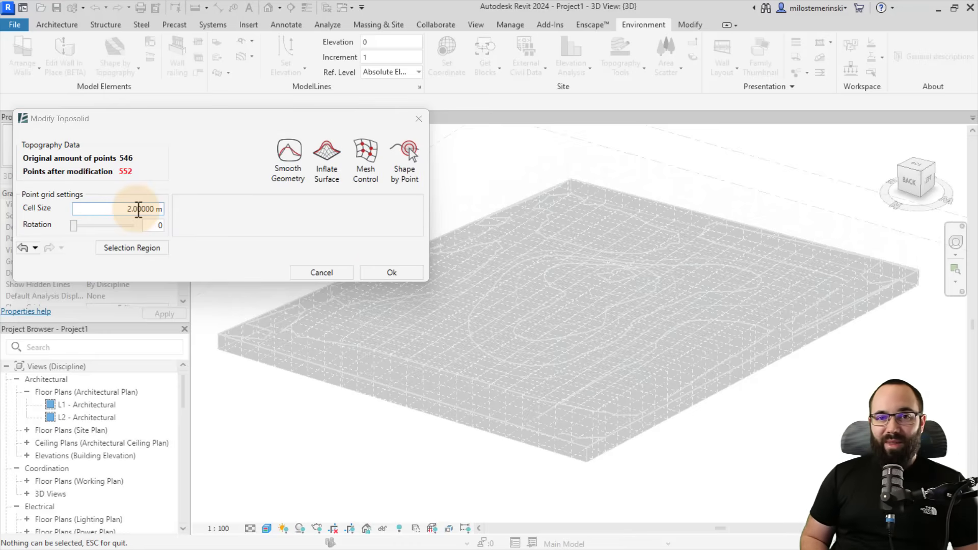
left_click(387, 278)
middle_click_drag(383, 284, 370, 279, "shift")
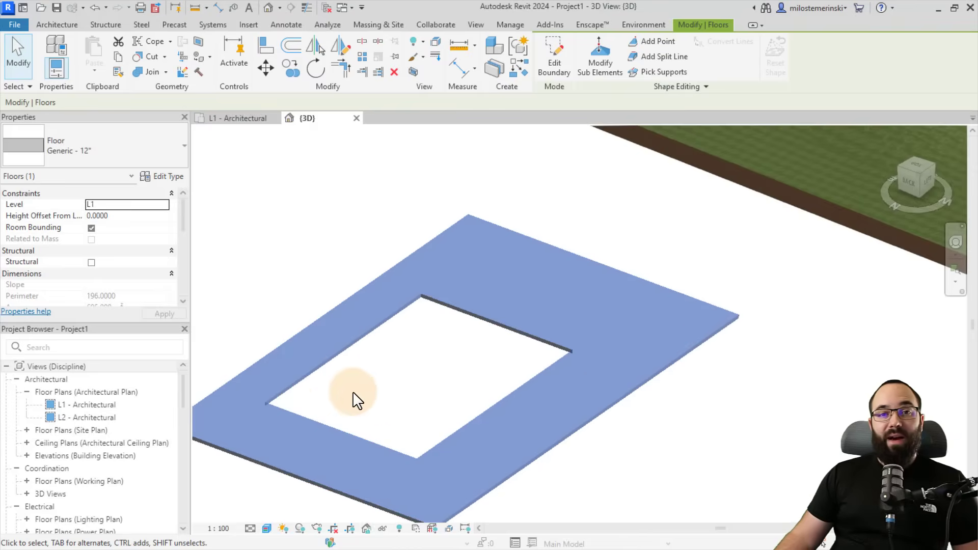
Open the Topography Tools in Toposolid mode and use From Edge to pick the two long edges of the floor's rectangular opening
middle_click_drag(351, 400, 278, 333)
left_click(425, 310)
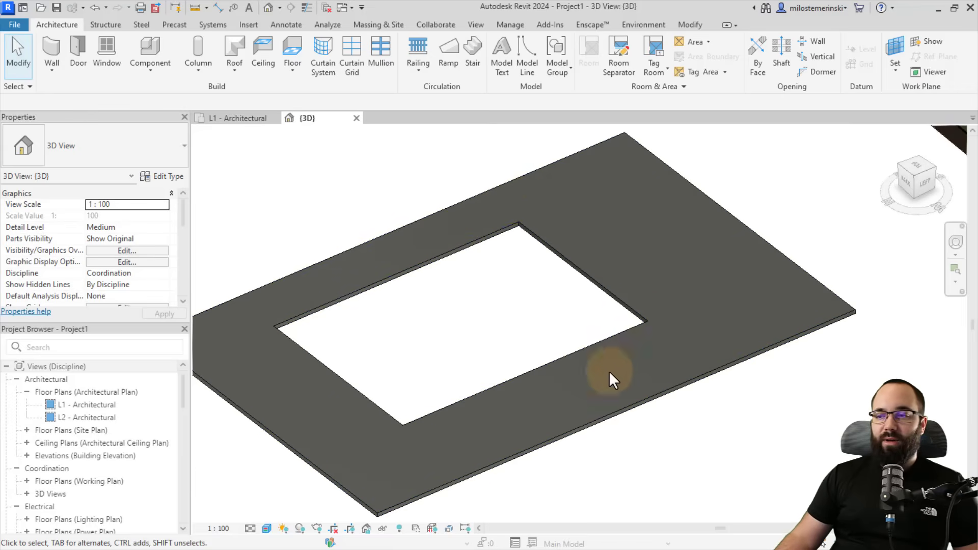
left_click(539, 365)
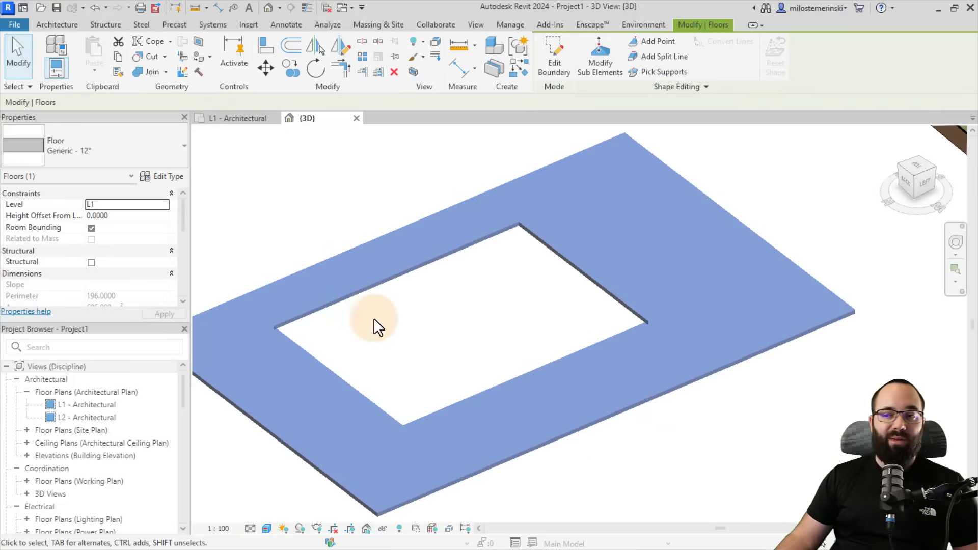
scroll(387, 336, "up", 2)
middle_click_drag(380, 349, 414, 340)
left_click(398, 326)
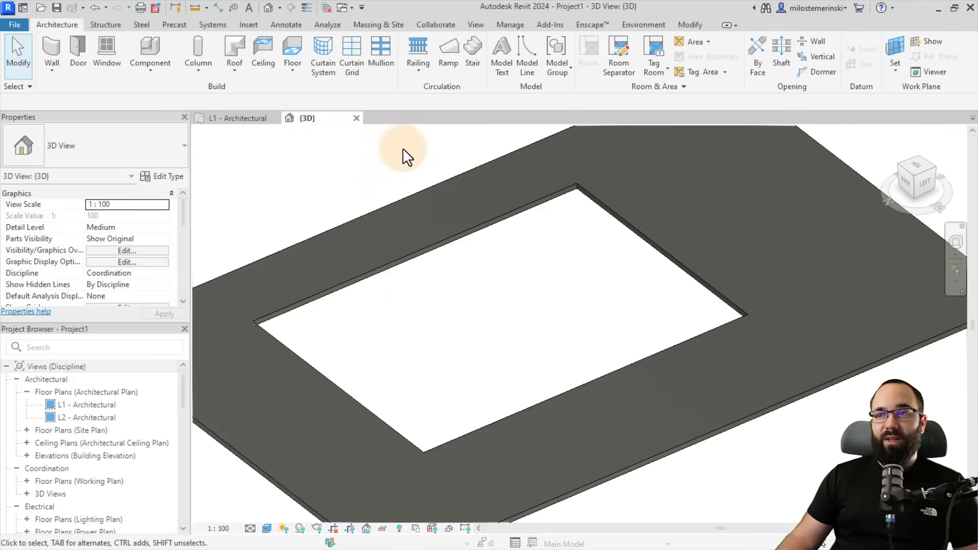
left_click(630, 25)
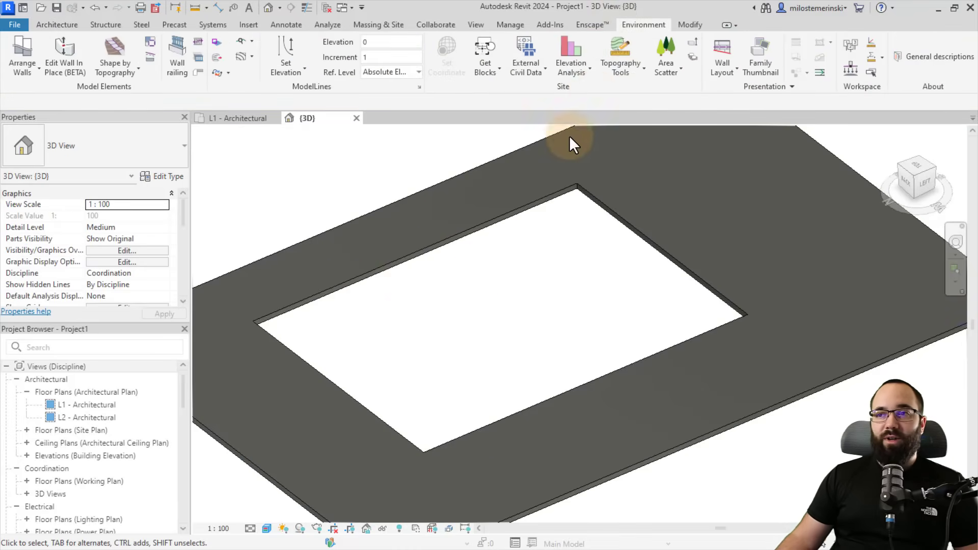
left_click(622, 53)
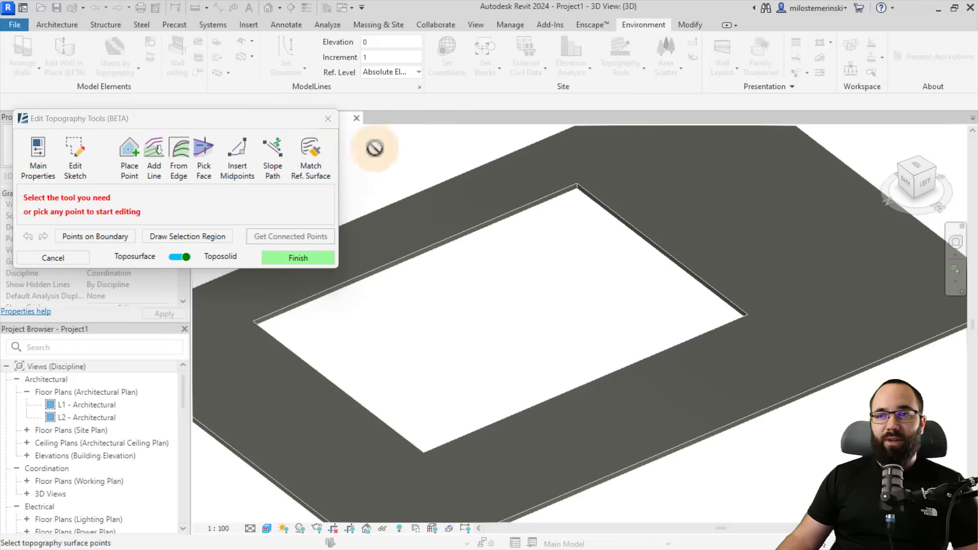
left_click(179, 173)
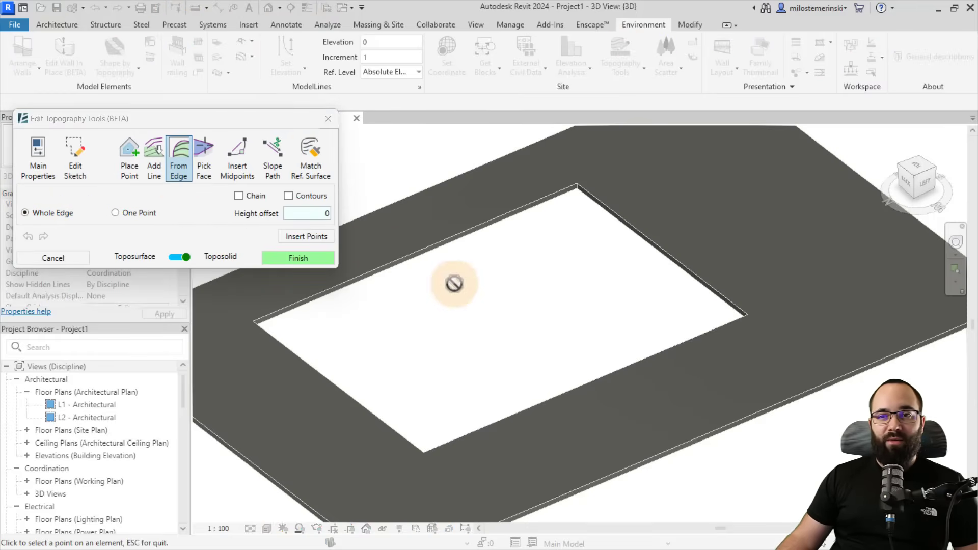
left_click(421, 254)
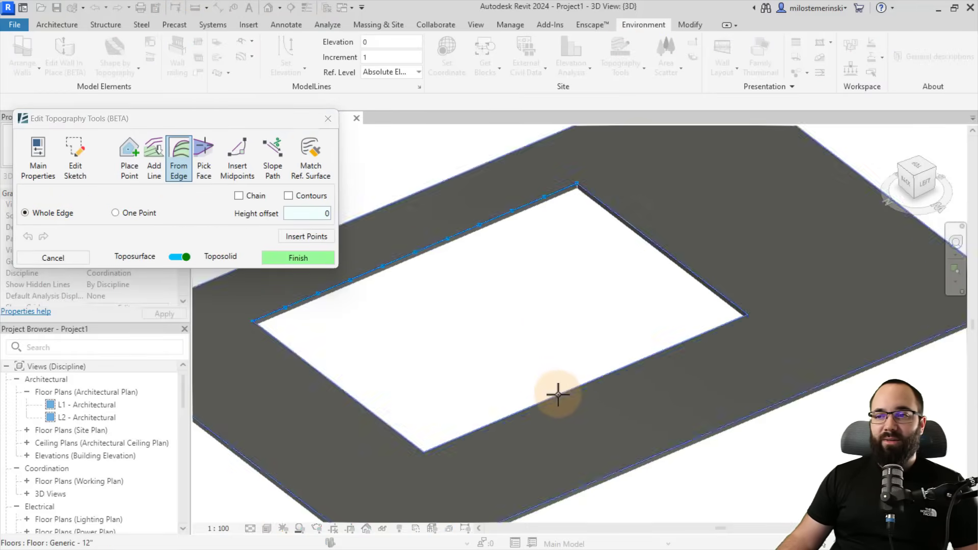
scroll(246, 345, "up", 4)
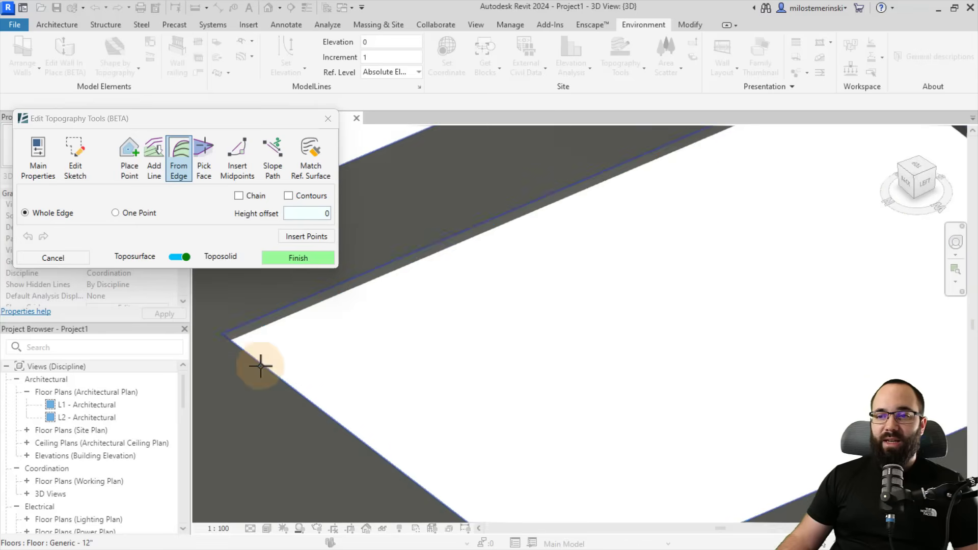
scroll(644, 201, "down", 5)
scroll(561, 284, "up", 2)
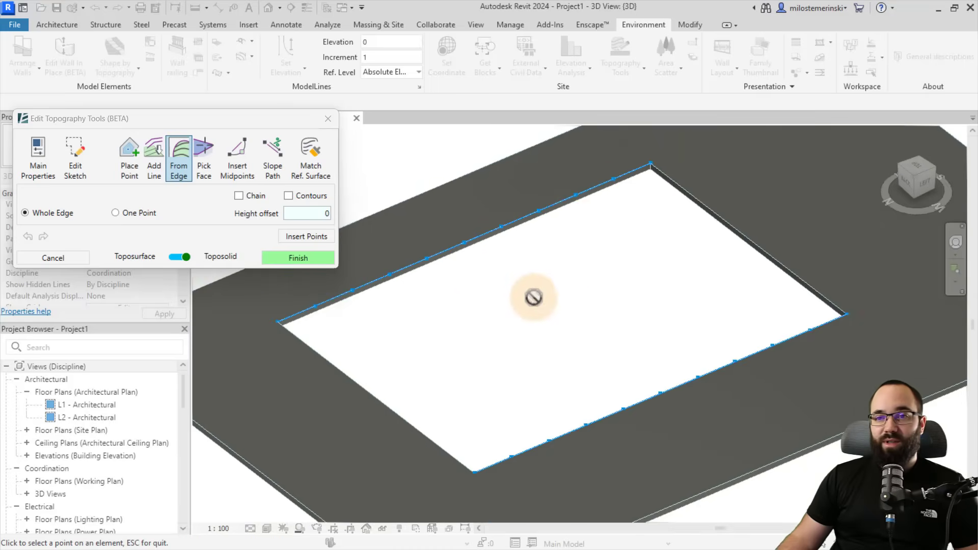
Set the edge points' height offset to -0.1 and insert them to form the topography inside the floor opening
left_click(328, 213)
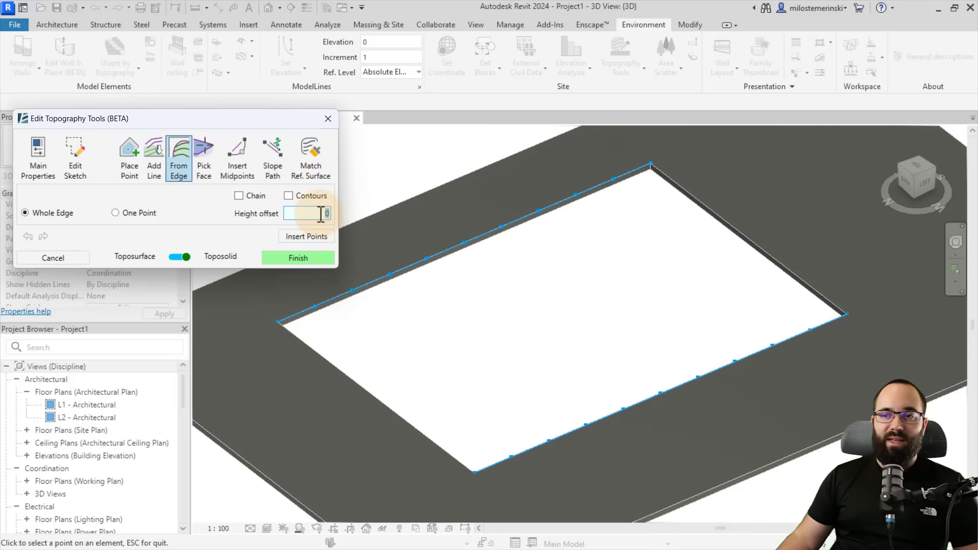
type("-2")
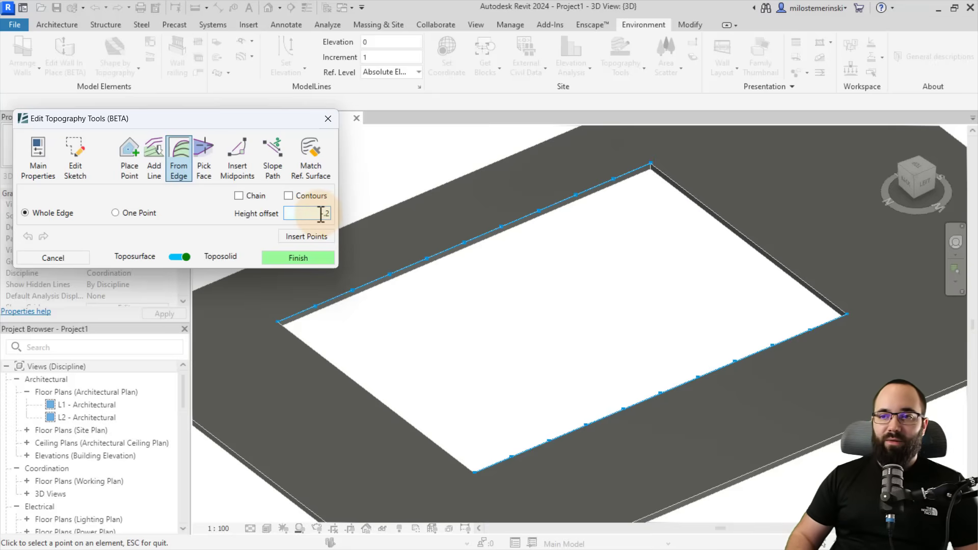
key("BackSpace")
type(".1")
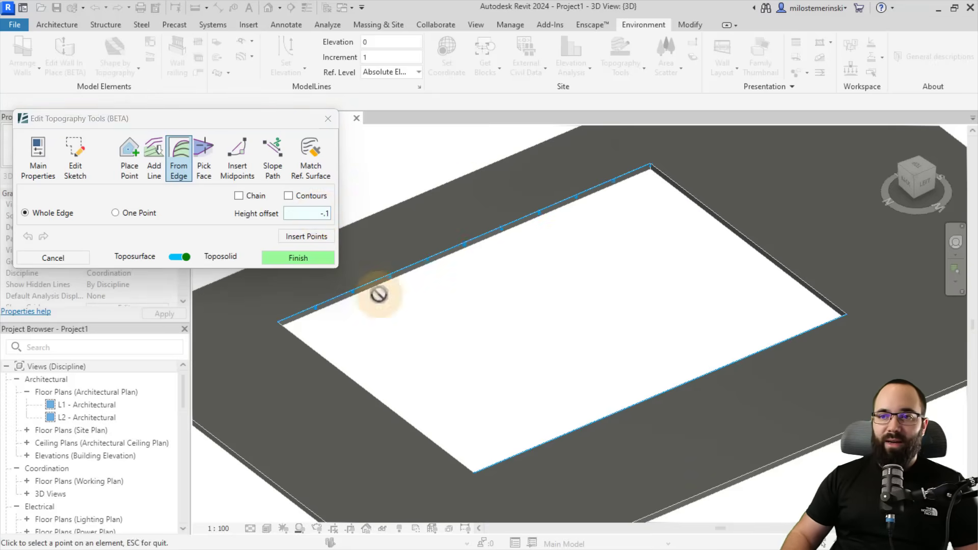
scroll(331, 300, "up", 5)
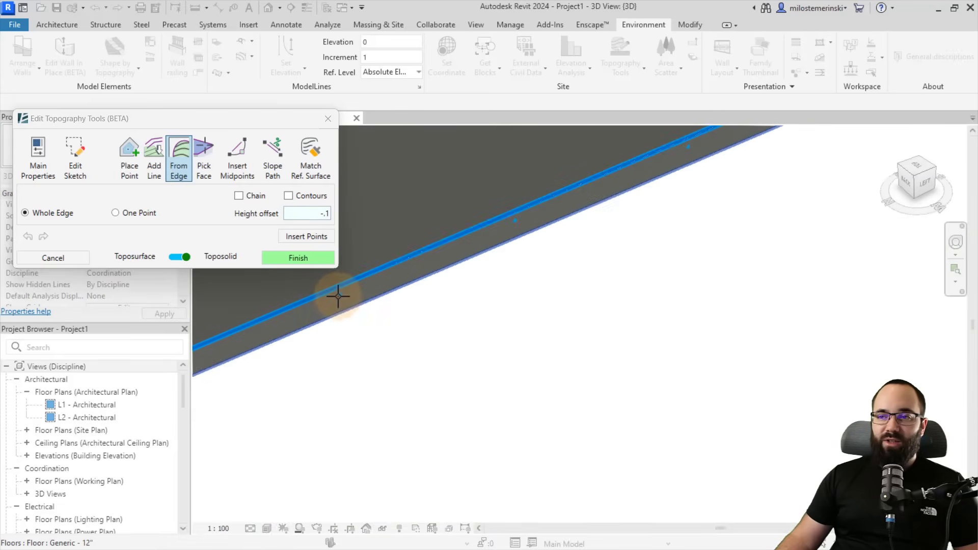
left_click(341, 298)
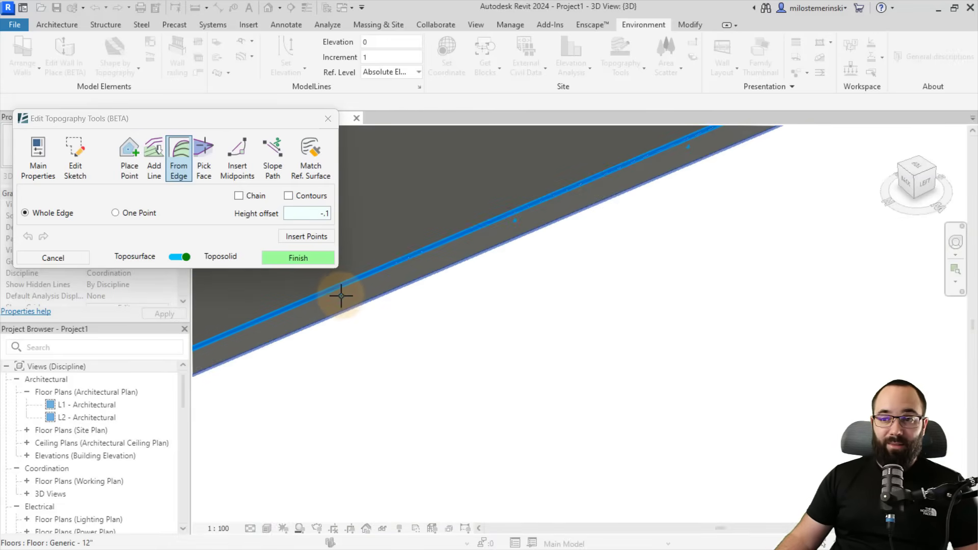
scroll(338, 293, "down", 4)
scroll(493, 371, "down", 3)
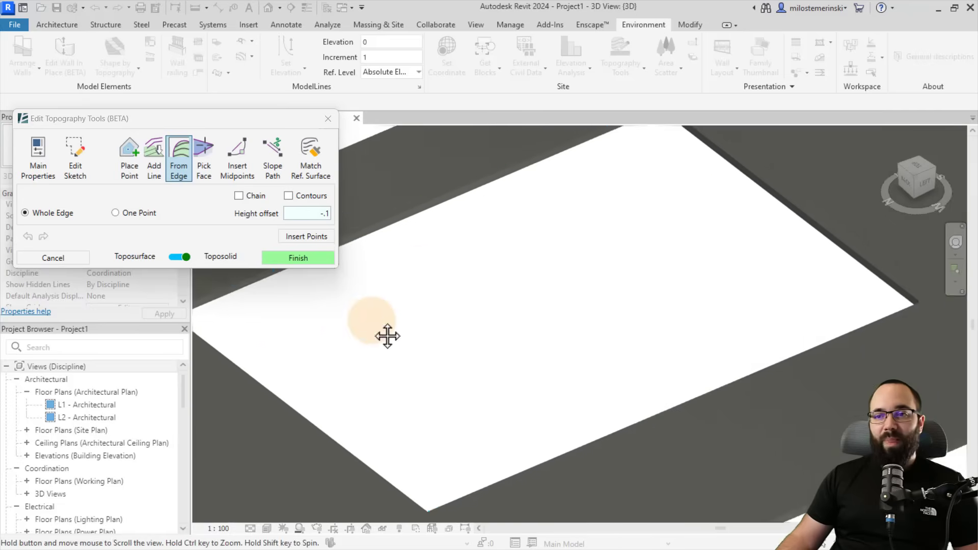
left_click(306, 237)
scroll(419, 342, "up", 3)
scroll(419, 342, "down", 3)
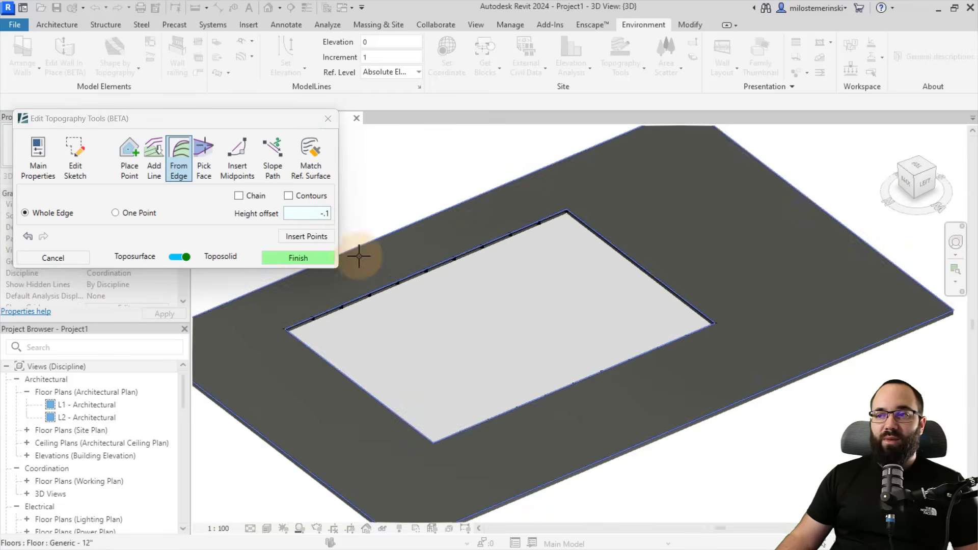
Assign the Grassland - 1200mm type to the new toposolid and finish the topography edit
left_click(53, 173)
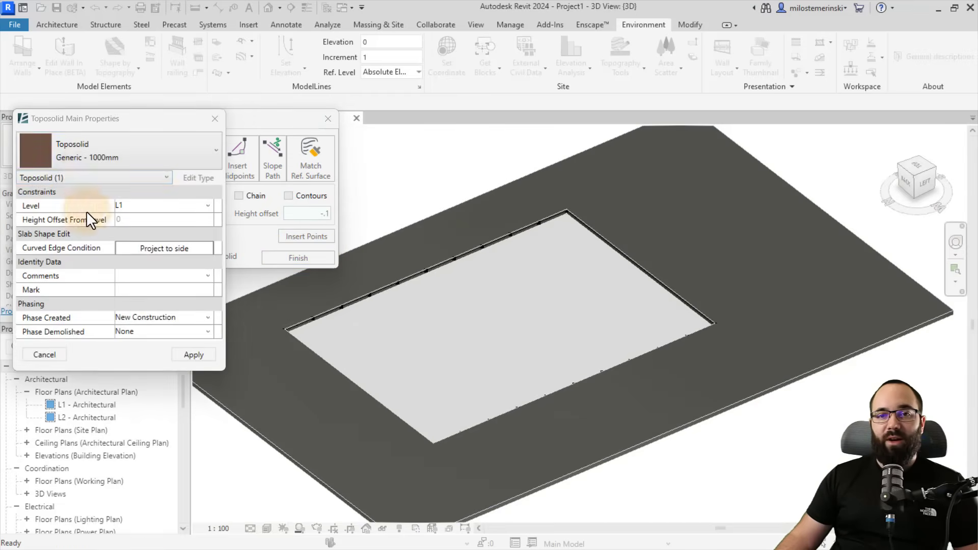
left_click(86, 163)
left_click(94, 216)
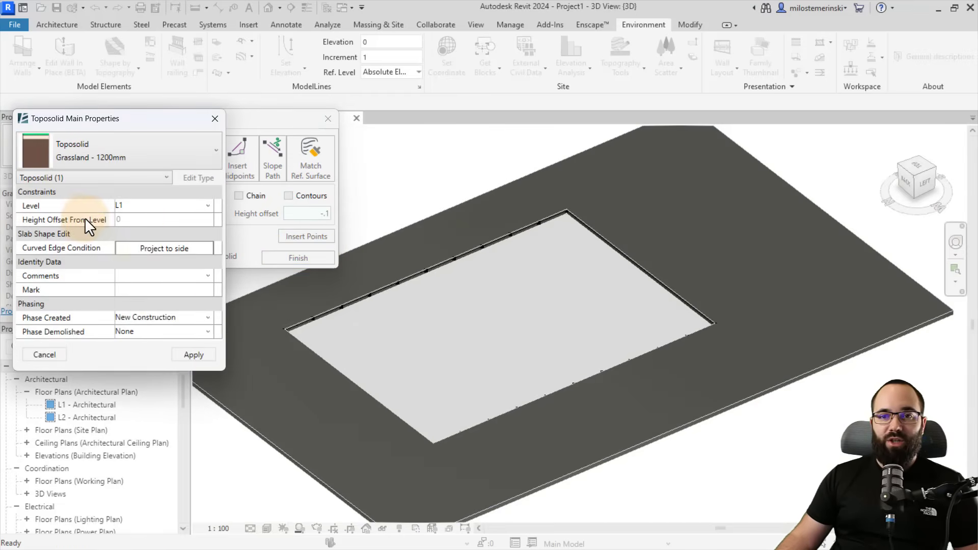
left_click(199, 356)
left_click(297, 259)
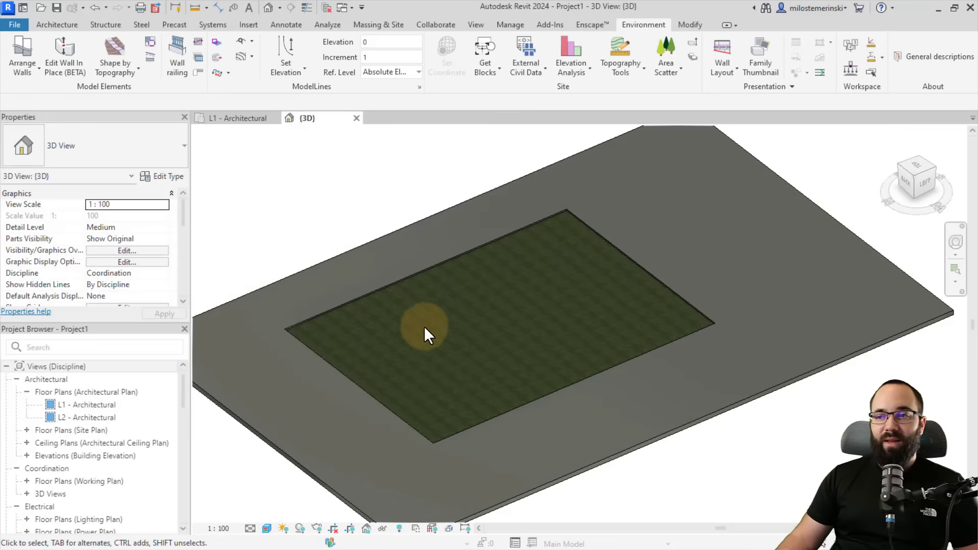
Select the grass toposolid inside the floor opening and examine how it sits against the floor's edges
middle_click_drag(430, 353, 413, 301, "shift")
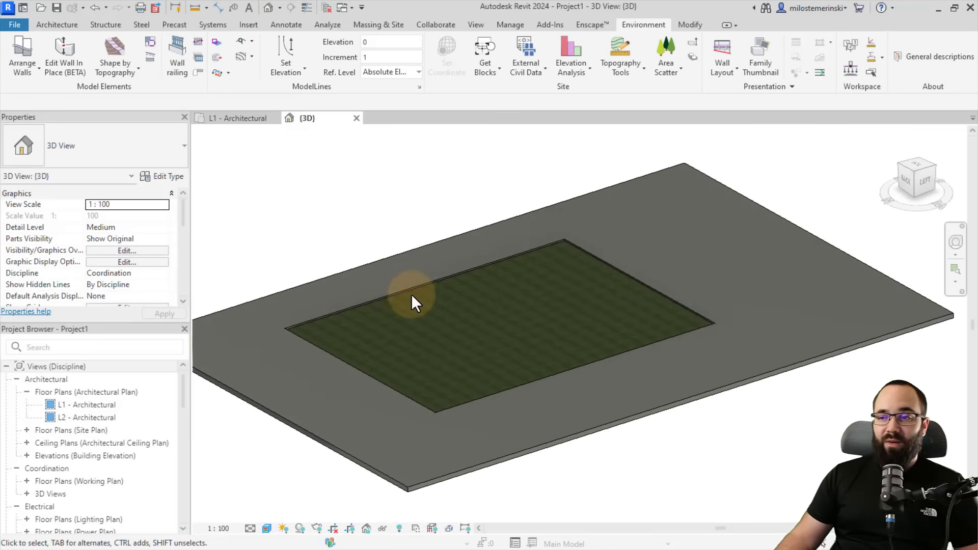
left_click(408, 292)
middle_click_drag(443, 330, 513, 341, "shift")
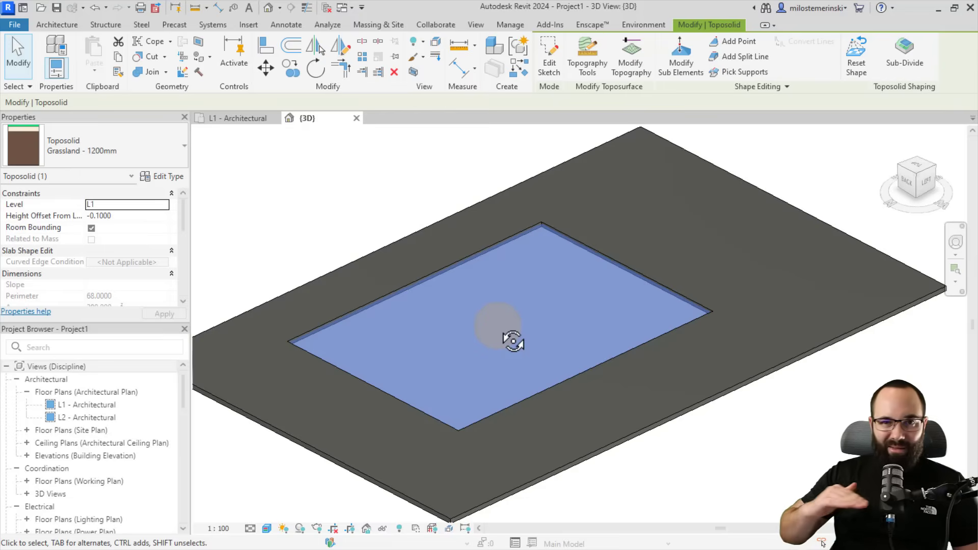
Open the grass toposolid inside the floor opening for topography modification and set its point grid cell size to 1 m
middle_click_drag(513, 342, 454, 371, "shift")
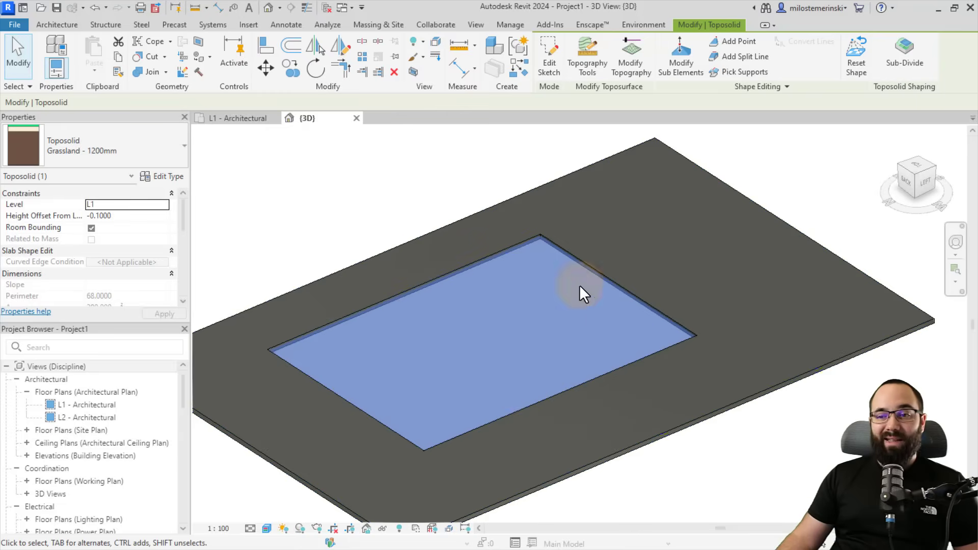
middle_click_drag(496, 371, 445, 332)
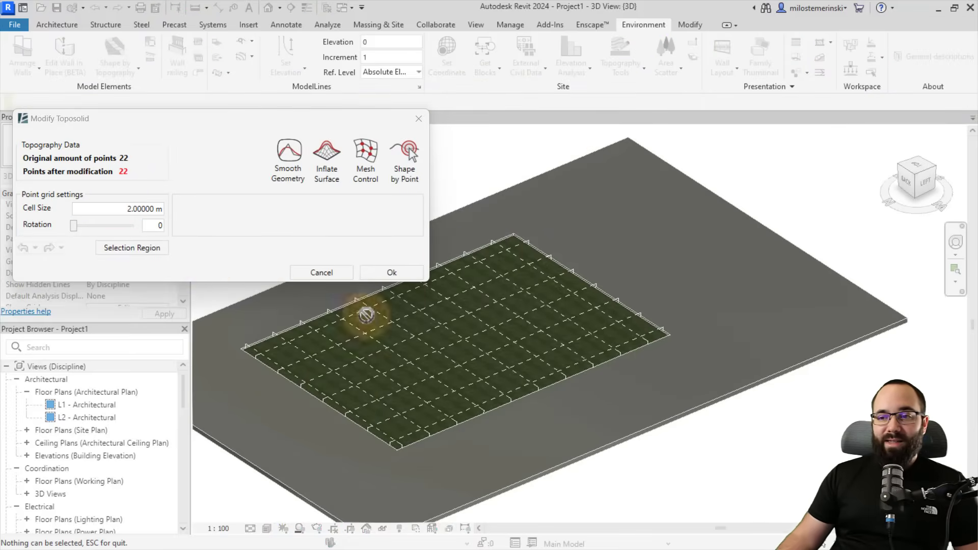
left_click(157, 209)
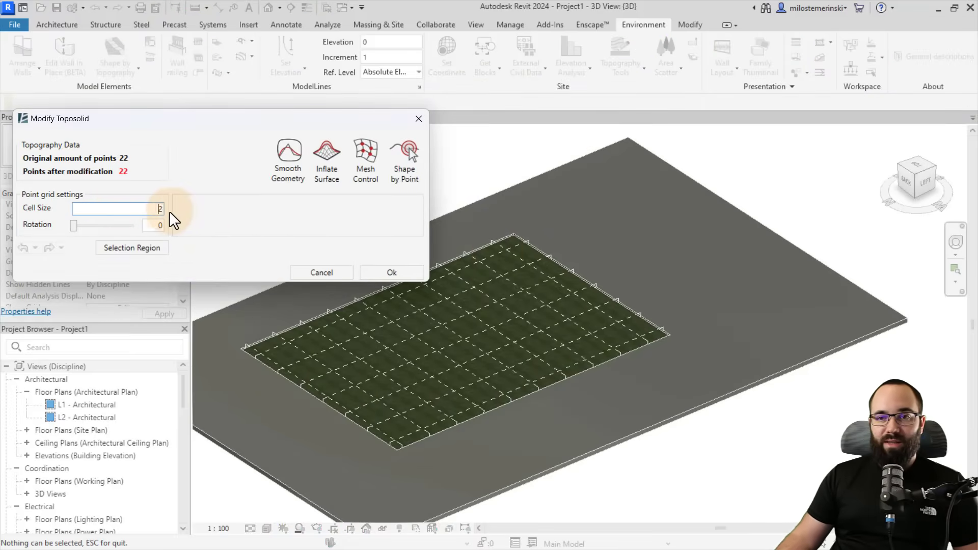
type("1")
key("Return")
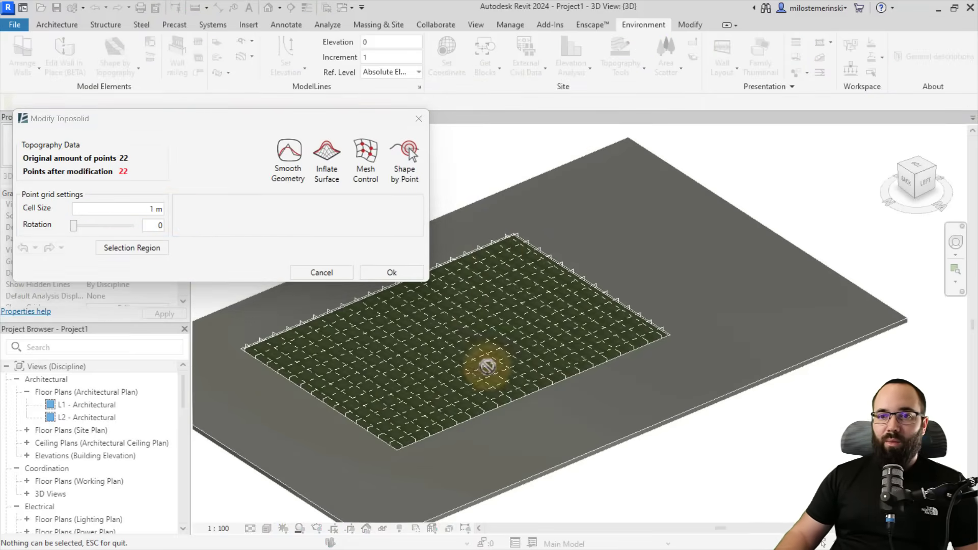
Inflate the grass toposolid's surface into a gentle mound with Inflate Surface, apply the changes and finish the modification
left_click(329, 176)
left_click(328, 178)
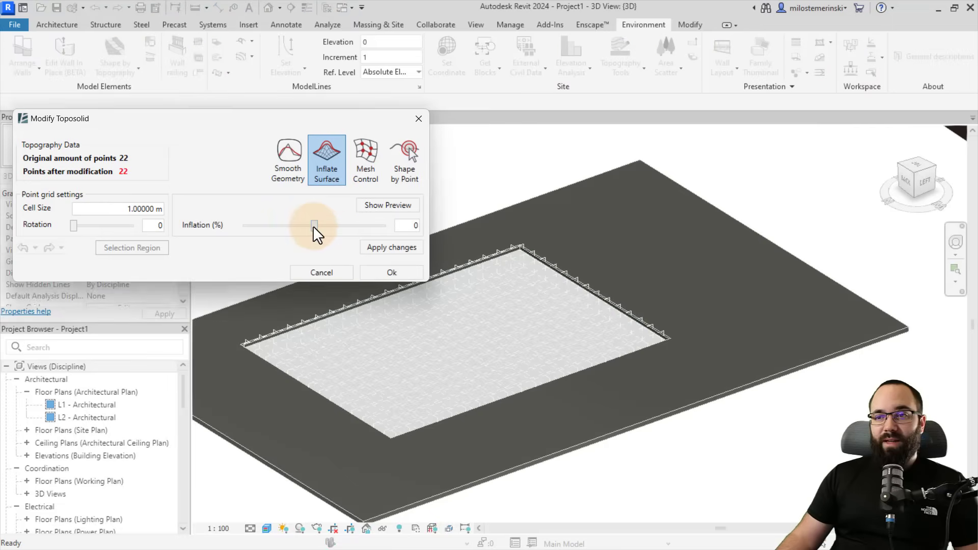
left_click(403, 248)
middle_click_drag(492, 361, 466, 264, "shift")
left_click(378, 275)
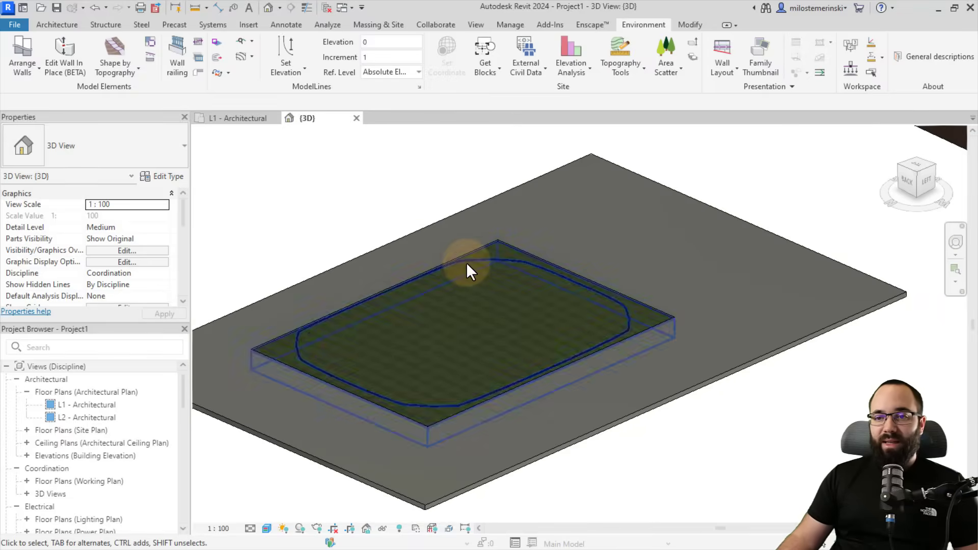
Display the inflated grass toposolid's sub-element points, examine its raised shape from a low side angle, and leave point editing
left_click(466, 264)
left_click(683, 65)
middle_click_drag(562, 268, 498, 224, "shift")
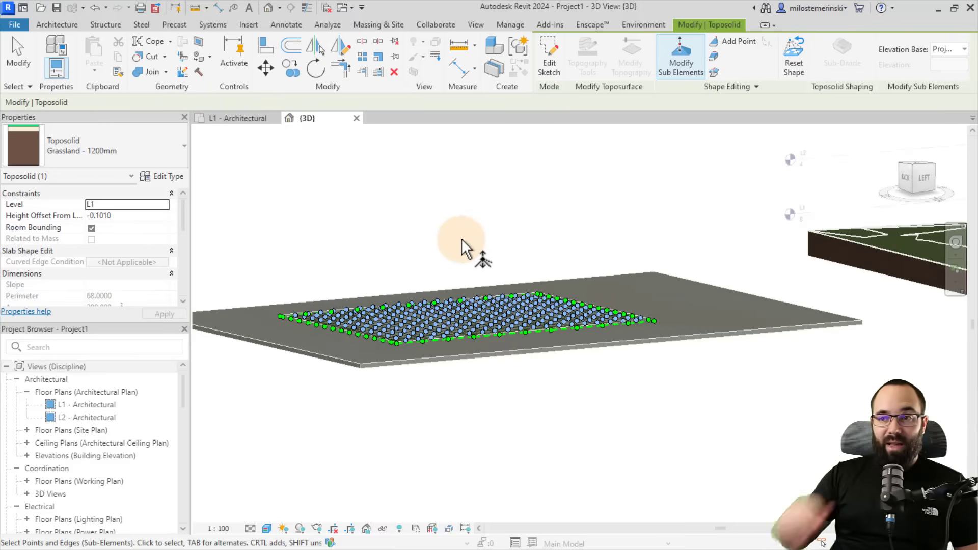
left_click(10, 60)
middle_click_drag(453, 321, 455, 374, "shift")
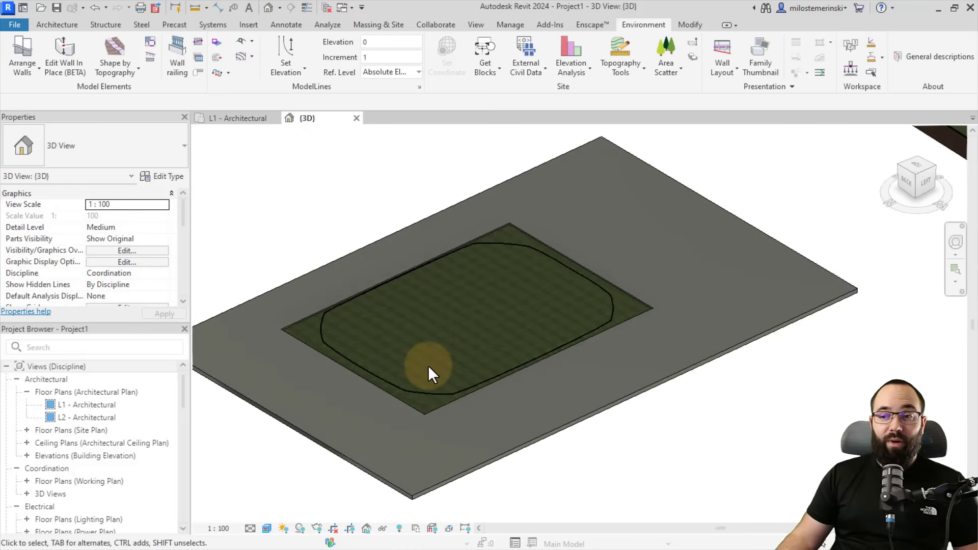